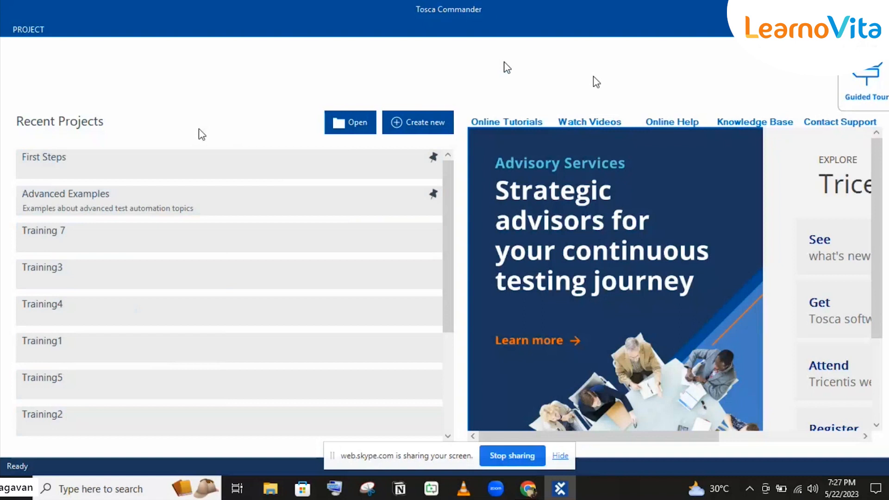
Start creating a new workspace, reviewing the repository types while keeping None (creates single user workspace) and the default workspace folder
{"action": "left_click", "coordinate": [414, 128]}
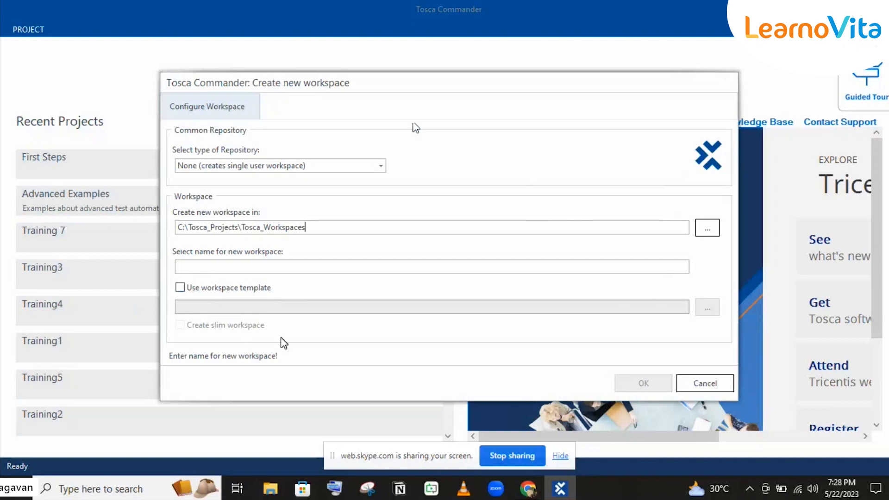
{"action": "left_click", "coordinate": [298, 170]}
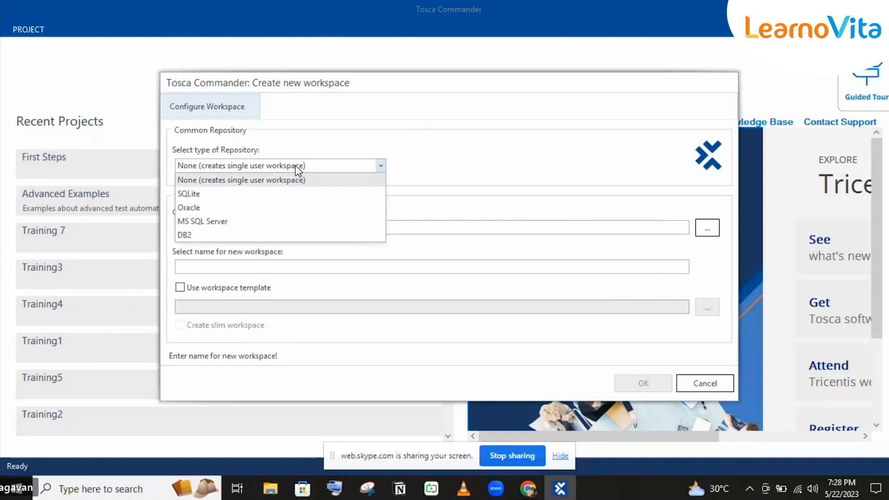
{"action": "left_click", "coordinate": [298, 170]}
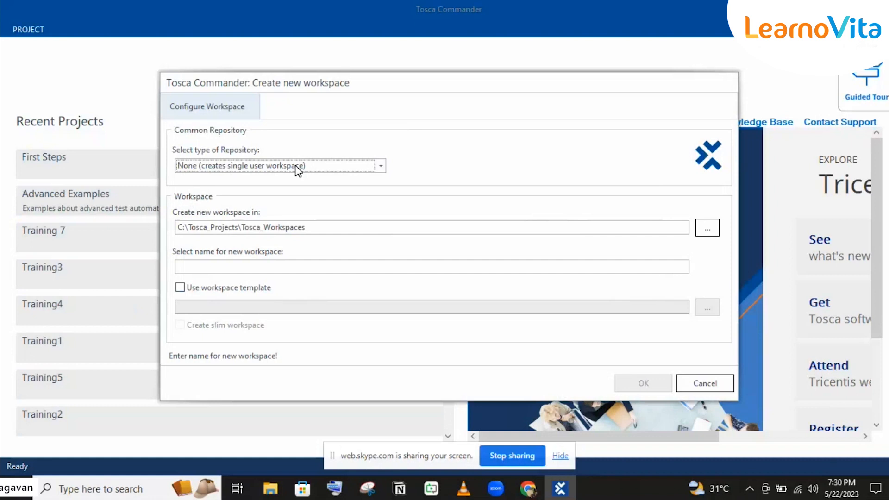
{"action": "left_click", "coordinate": [296, 166]}
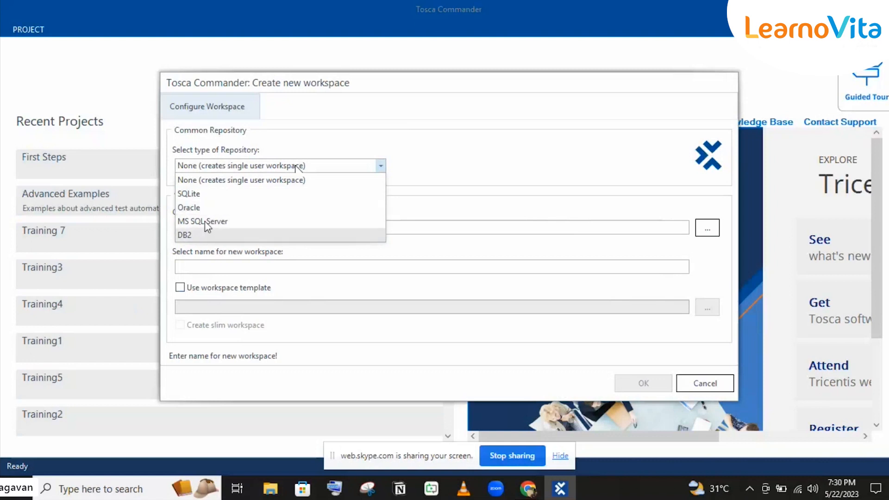
{"action": "left_click", "coordinate": [465, 138]}
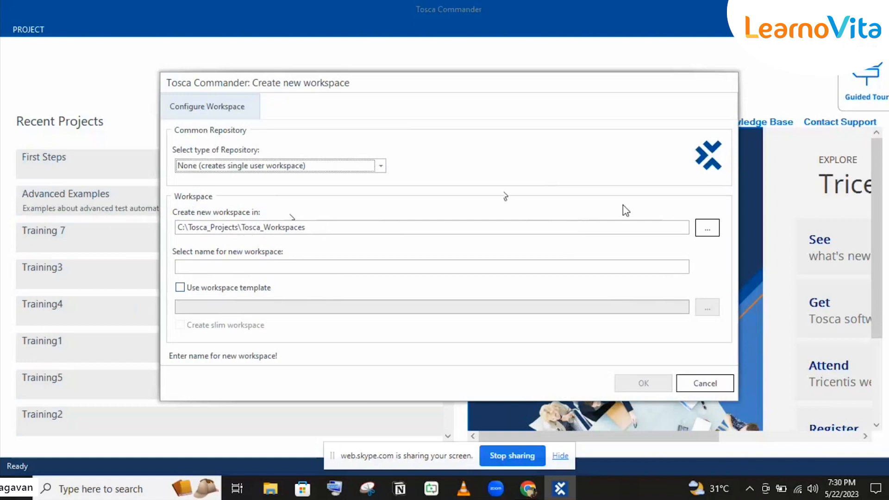
{"action": "left_click", "coordinate": [704, 228]}
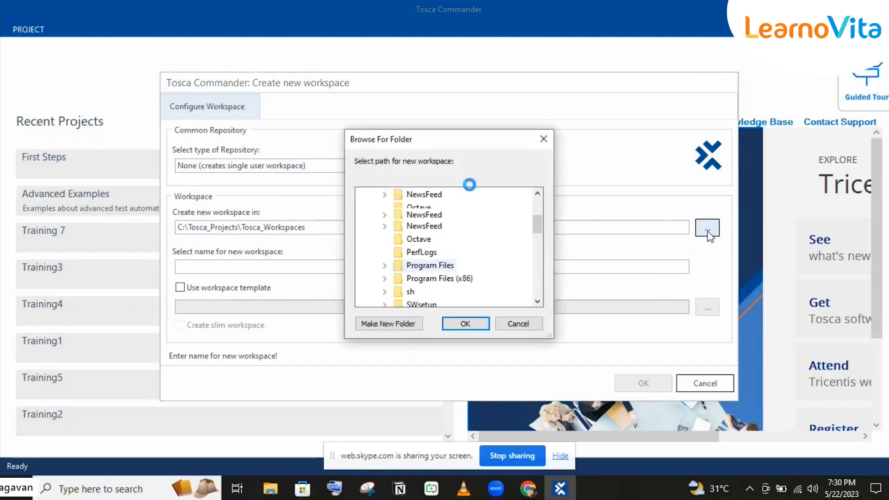
{"action": "left_click", "coordinate": [544, 138]}
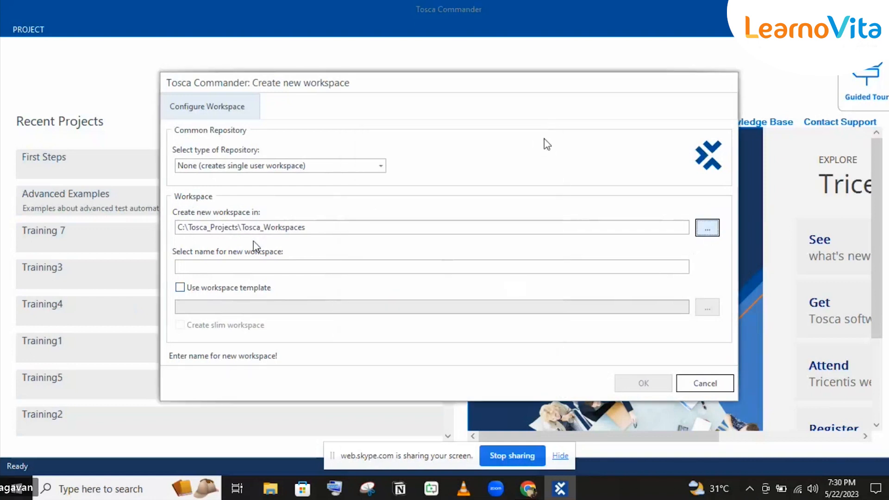
Name the new workspace "Training 8" and choose the option to use a workspace template
{"action": "left_click", "coordinate": [218, 268]}
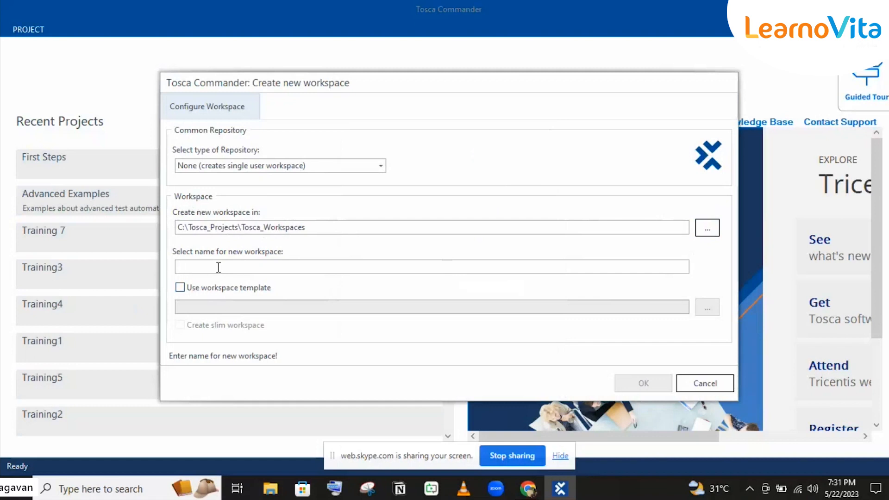
{"action": "type", "text": "Training"}
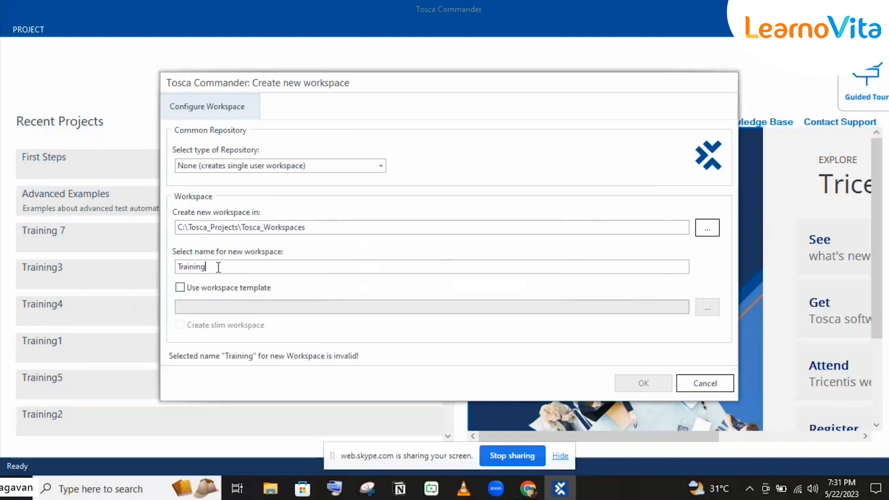
{"action": "type", "text": "-8"}
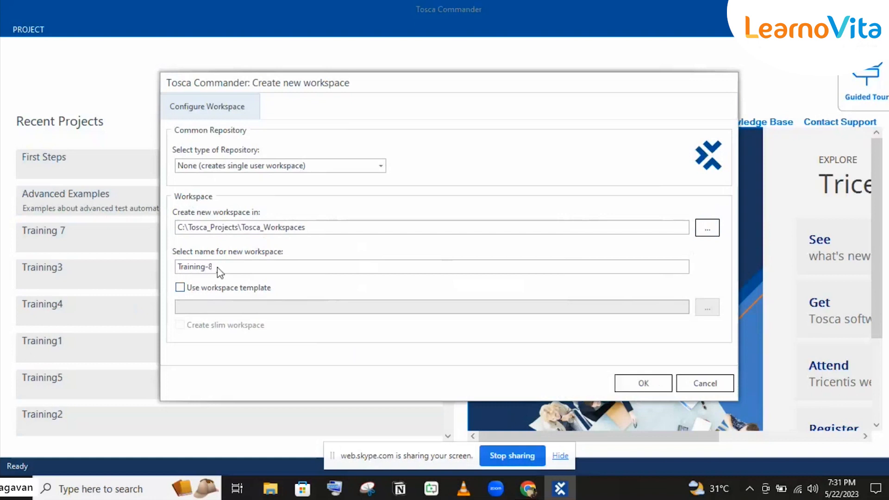
{"action": "key", "text": "BackSpace"}
{"action": "key", "text": "BackSpace"}
{"action": "type", "text": "8"}
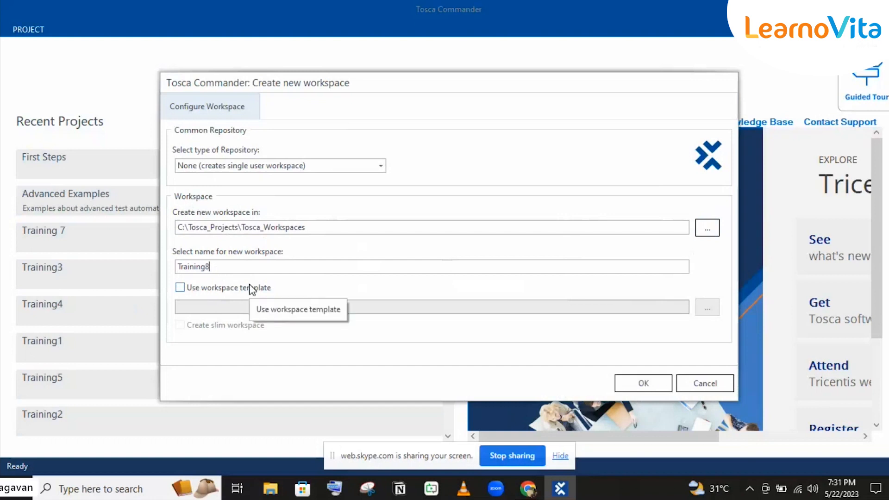
{"action": "key", "text": "BackSpace"}
{"action": "type", "text": "8"}
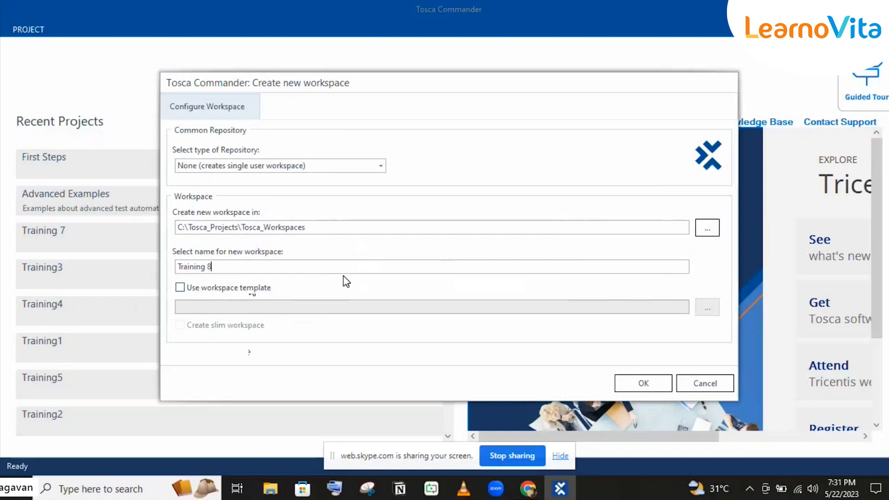
{"action": "left_click", "coordinate": [197, 288]}
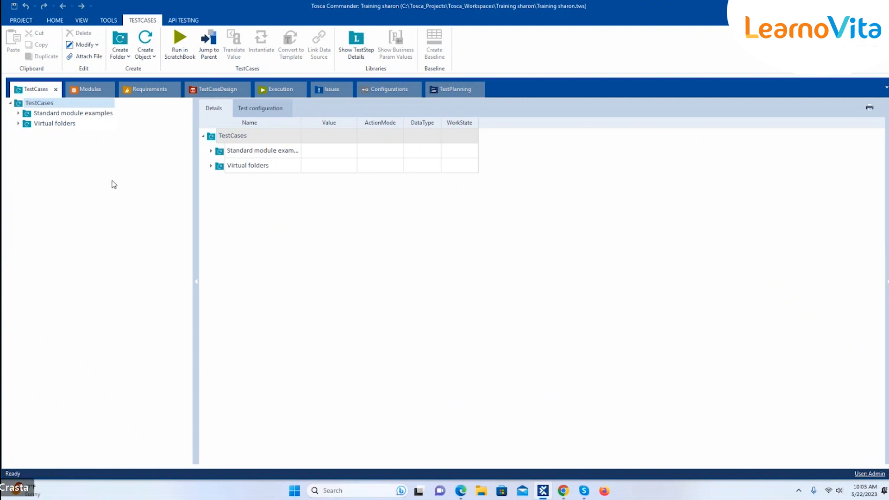
Expand the Standard module examples and Virtual folders in the TestCases tree to view their contents
{"action": "left_click", "coordinate": [95, 88]}
{"action": "left_click", "coordinate": [21, 113]}
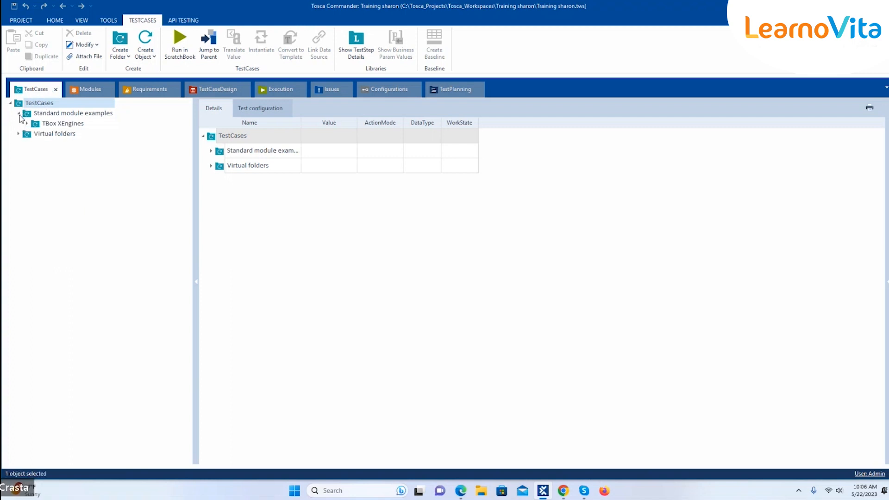
{"action": "left_click", "coordinate": [19, 134]}
Show the Modules section and expand Standard modules in both the tree and the details view
{"action": "left_click", "coordinate": [96, 90]}
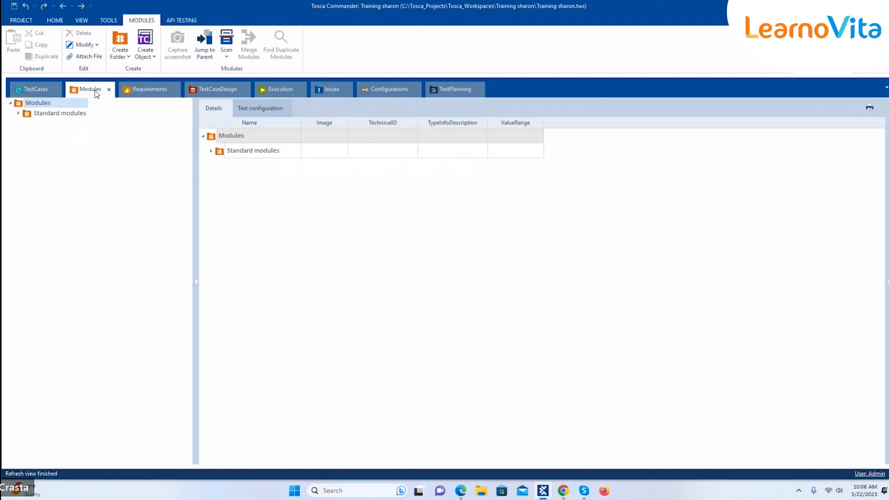
{"action": "left_click", "coordinate": [18, 114]}
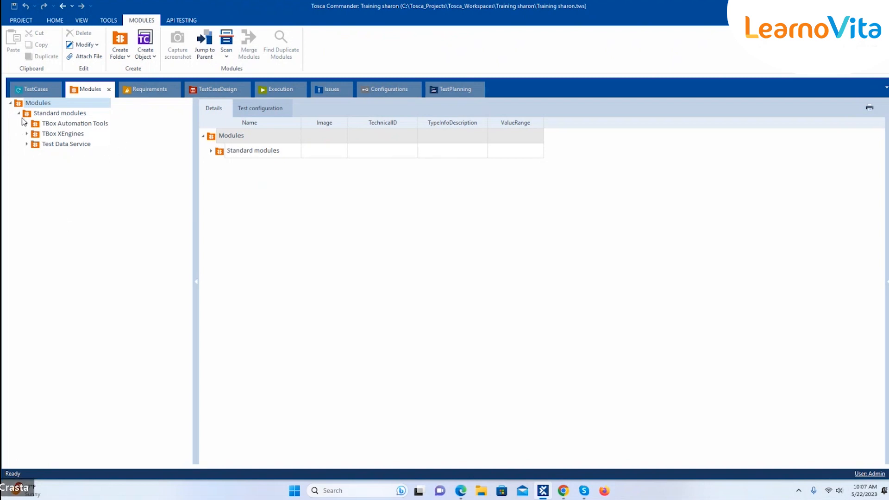
{"action": "left_click", "coordinate": [211, 151]}
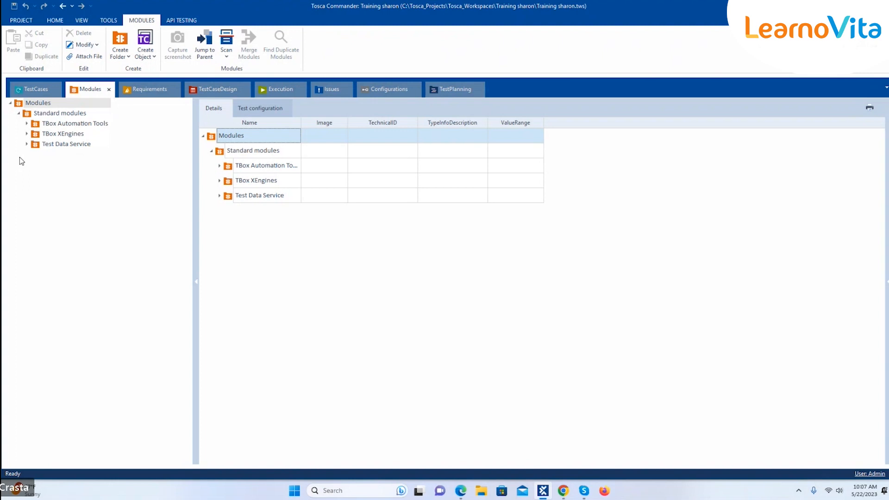
Expand TBox Automation Tools with its Basic Windows Operations, Buffer Operations, Expression Evaluation and Resource Handling folders
{"action": "left_click", "coordinate": [26, 123]}
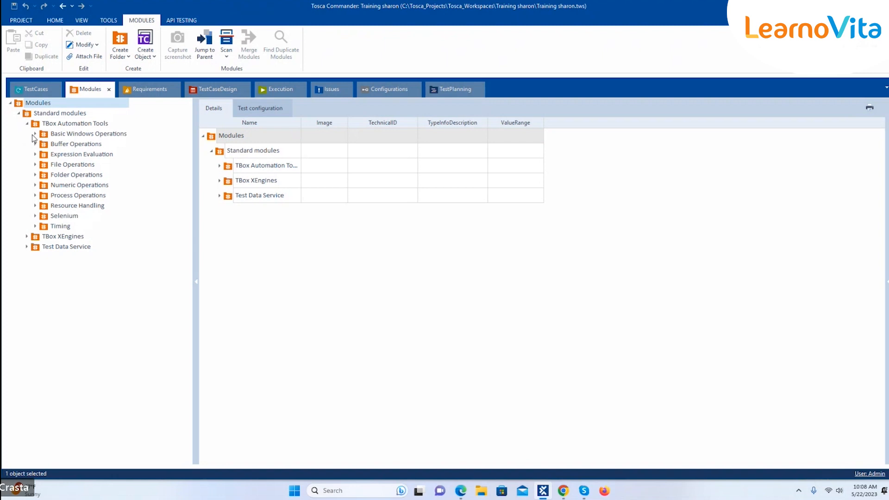
{"action": "left_click", "coordinate": [35, 134]}
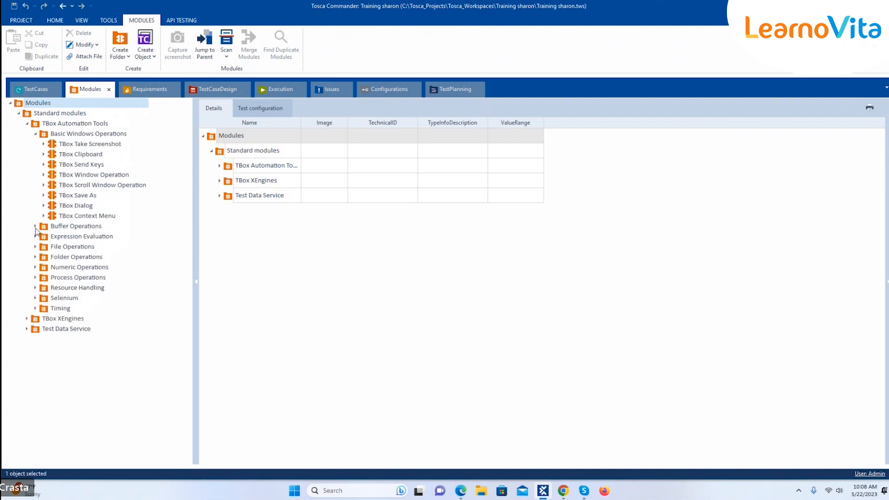
{"action": "left_click", "coordinate": [35, 226]}
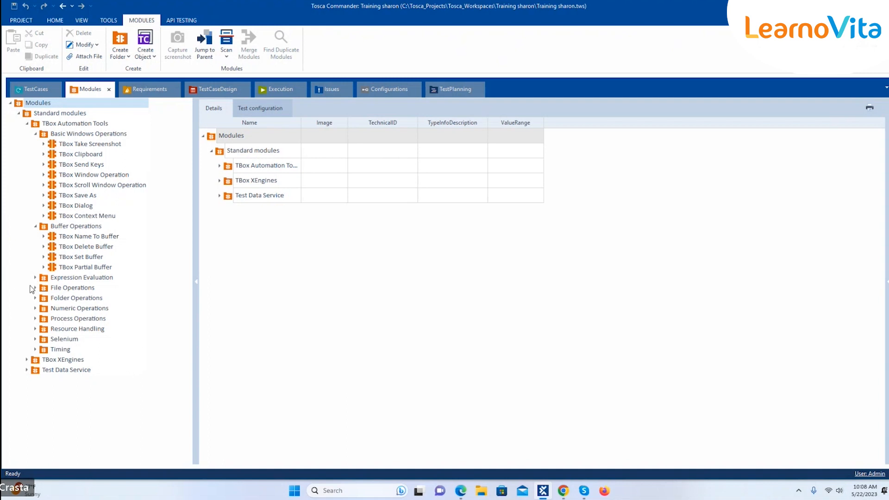
{"action": "left_click", "coordinate": [35, 278]}
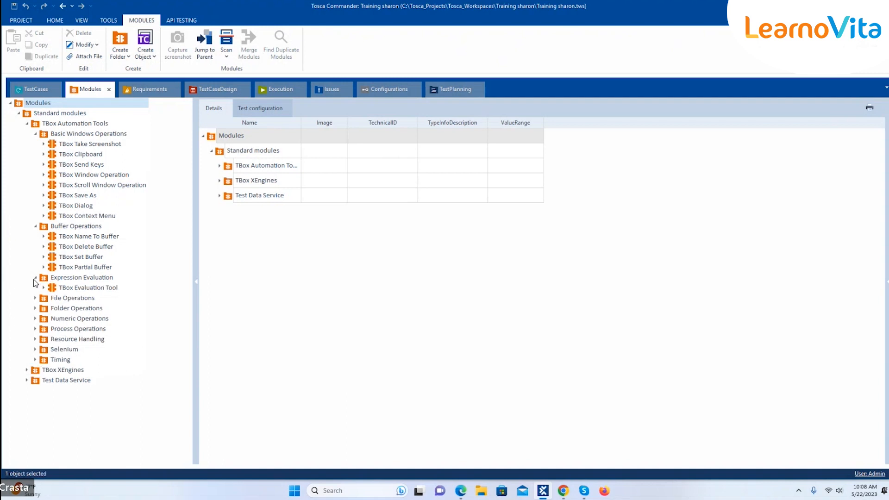
{"action": "left_click", "coordinate": [35, 339]}
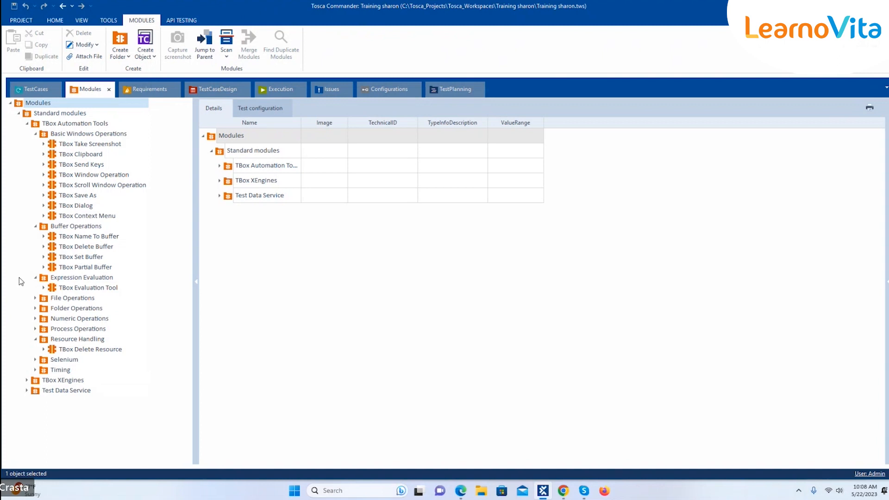
Expand the Test Data Service and TBox XEngines folders and look through the modules they contain
{"action": "left_click", "coordinate": [27, 391]}
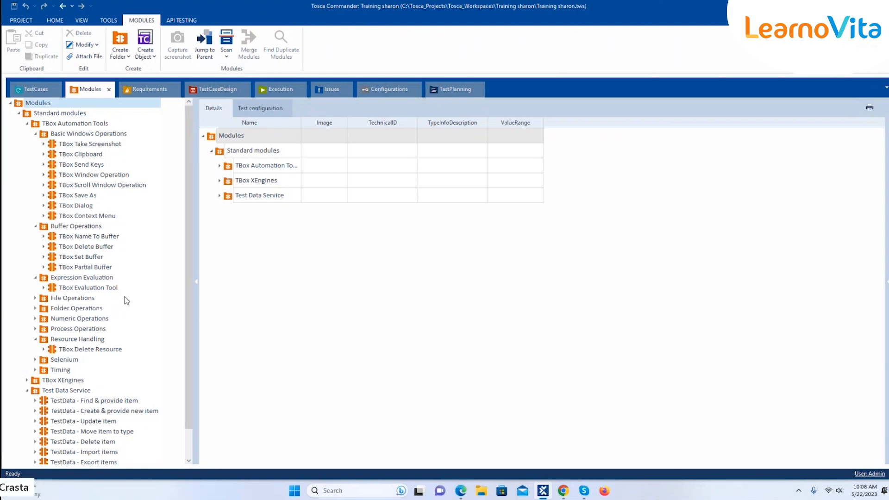
{"action": "mouse_move", "coordinate": [188, 243]}
{"action": "left_mouse_down"}
{"action": "mouse_move", "coordinate": [193, 279]}
{"action": "mouse_move", "coordinate": [200, 241]}
{"action": "left_mouse_up"}
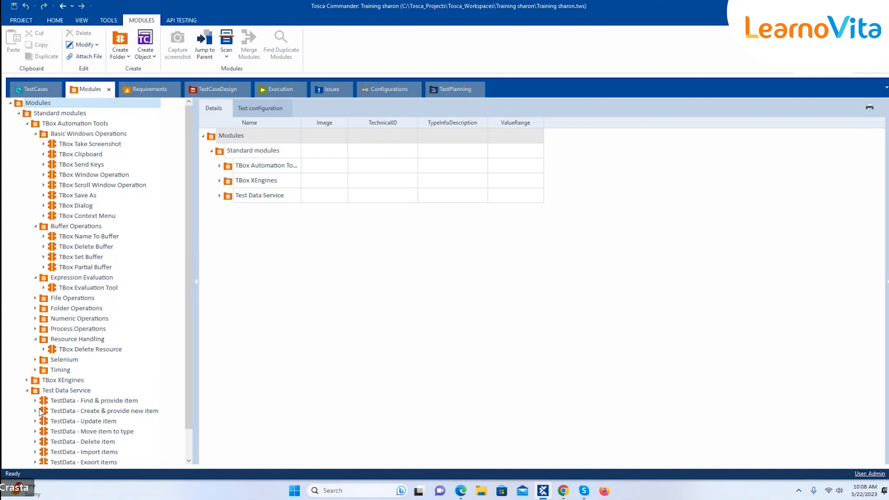
{"action": "left_click", "coordinate": [28, 381]}
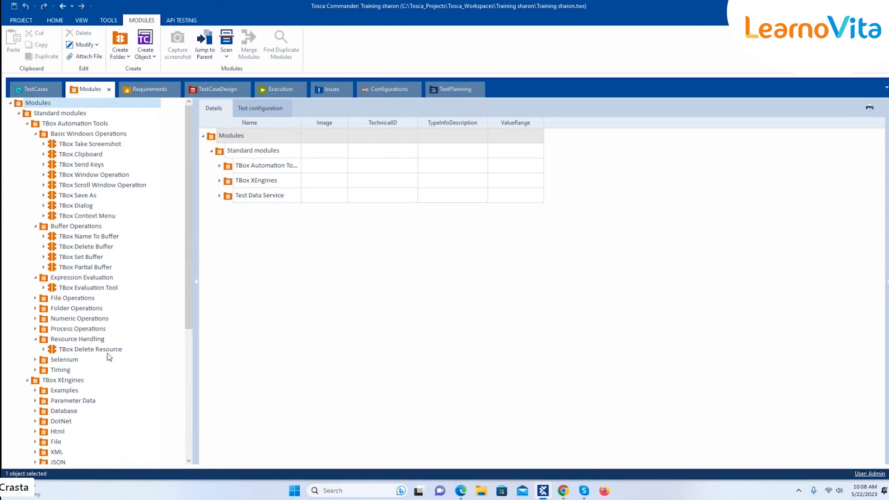
{"action": "left_click_drag", "start_coordinate": [187, 280], "coordinate": [186, 380]}
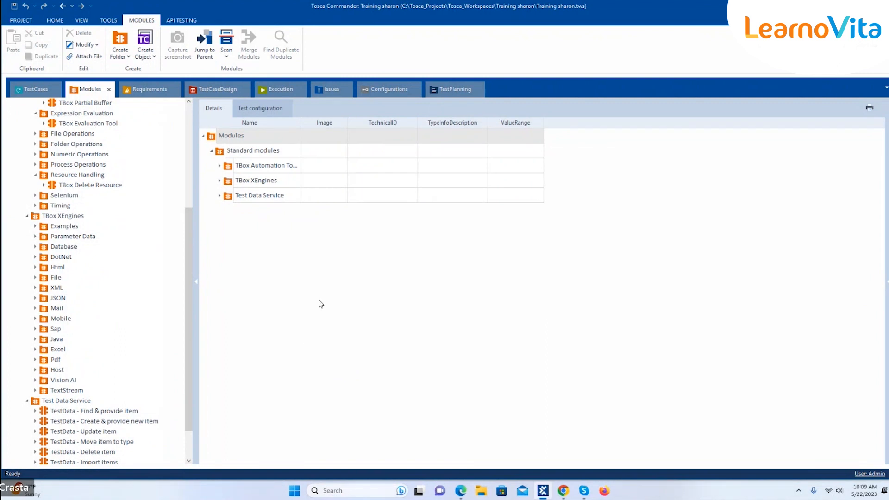
View the Requirements, TestCaseDesign, Execution and Issues sections one after another, and close the ScratchBook window
{"action": "left_click", "coordinate": [159, 95]}
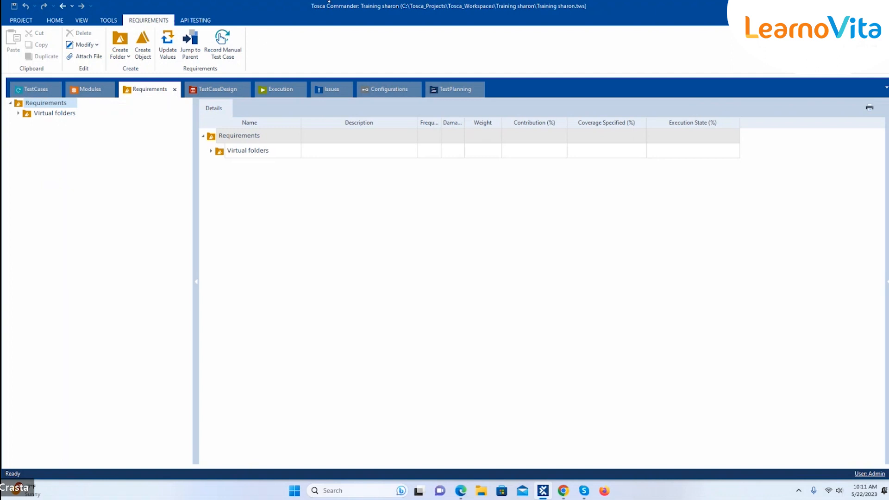
{"action": "left_click", "coordinate": [220, 90]}
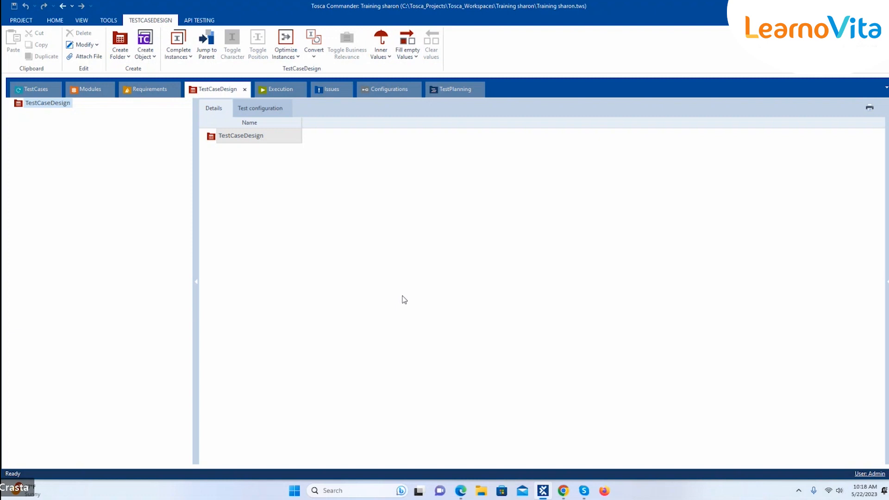
{"action": "left_click", "coordinate": [291, 90]}
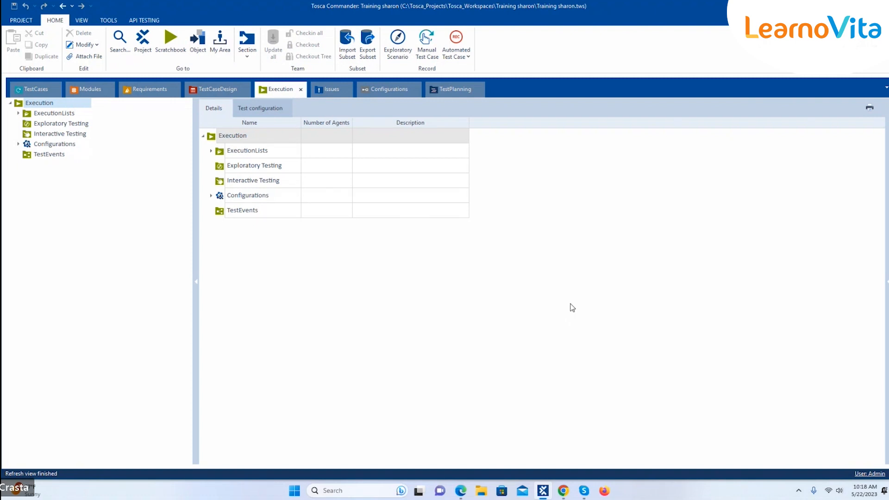
{"action": "left_click", "coordinate": [339, 94]}
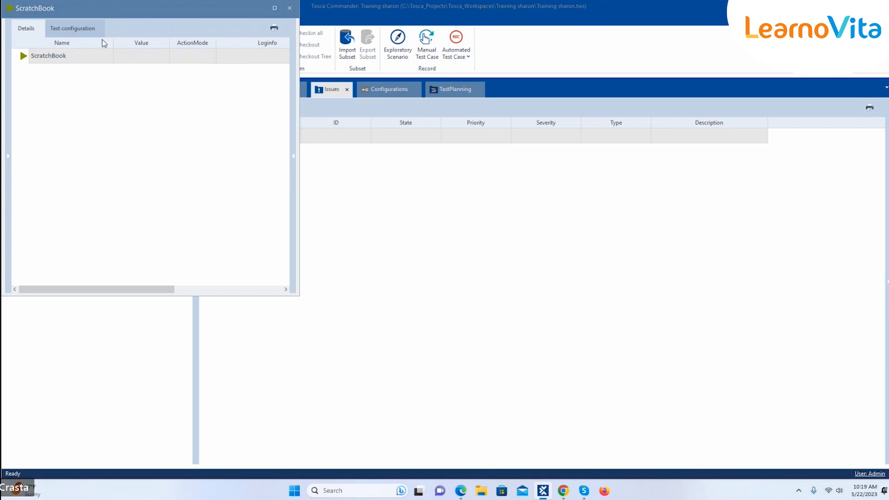
{"action": "left_click", "coordinate": [290, 8]}
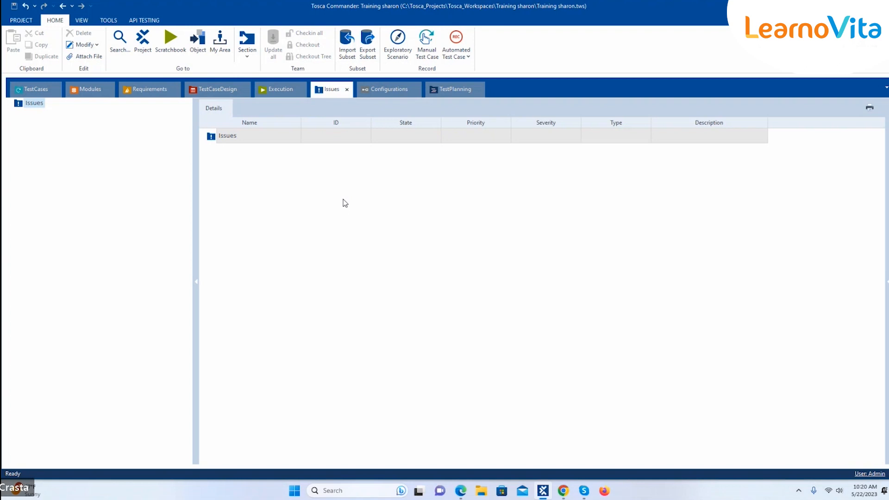
View the Configurations section with its API entry and the API testing commands, and show the TestPlanning section
{"action": "left_click", "coordinate": [388, 89]}
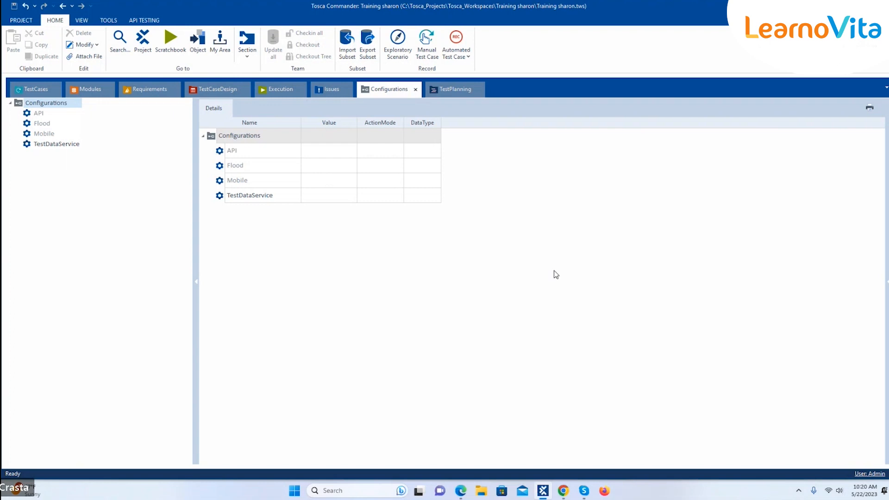
{"action": "left_click", "coordinate": [466, 155]}
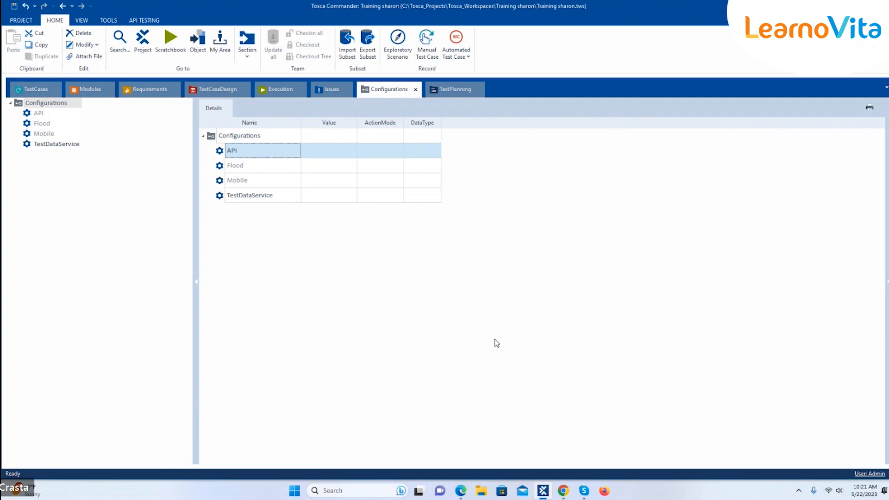
{"action": "left_click", "coordinate": [144, 20]}
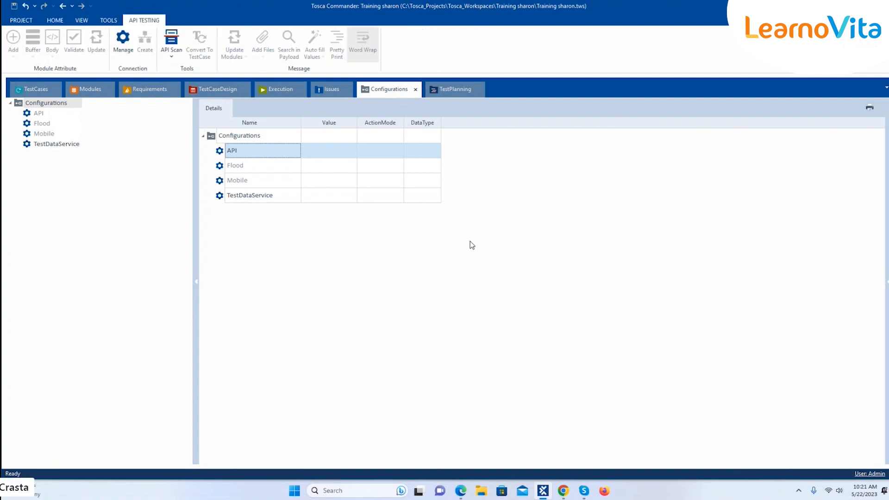
{"action": "left_click", "coordinate": [458, 92]}
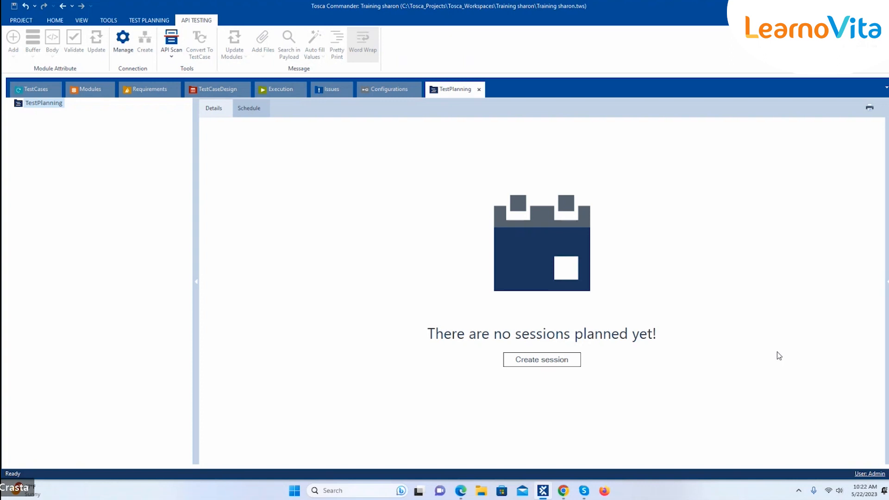
Return to the Modules section, look through its folder tree, and show the commands available for modules
{"action": "left_click", "coordinate": [100, 93]}
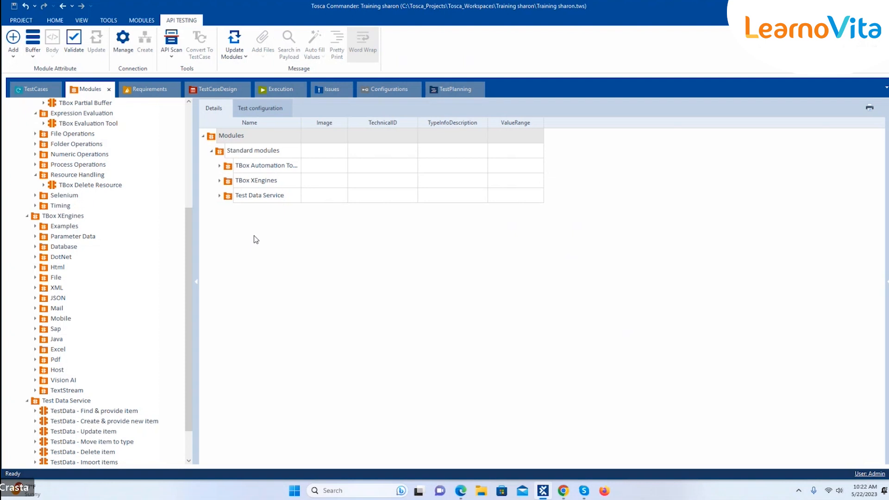
{"action": "left_click_drag", "start_coordinate": [190, 226], "coordinate": [196, 213]}
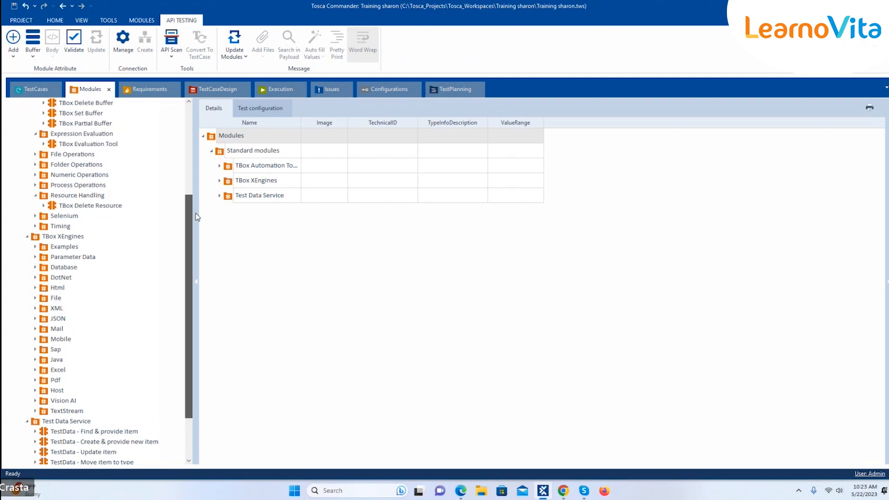
{"action": "left_click_drag", "start_coordinate": [188, 224], "coordinate": [185, 136]}
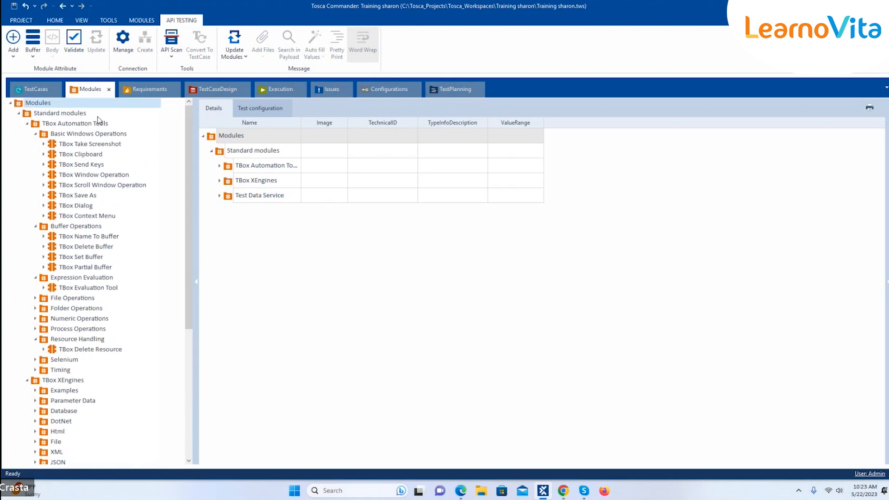
{"action": "left_click", "coordinate": [11, 103]}
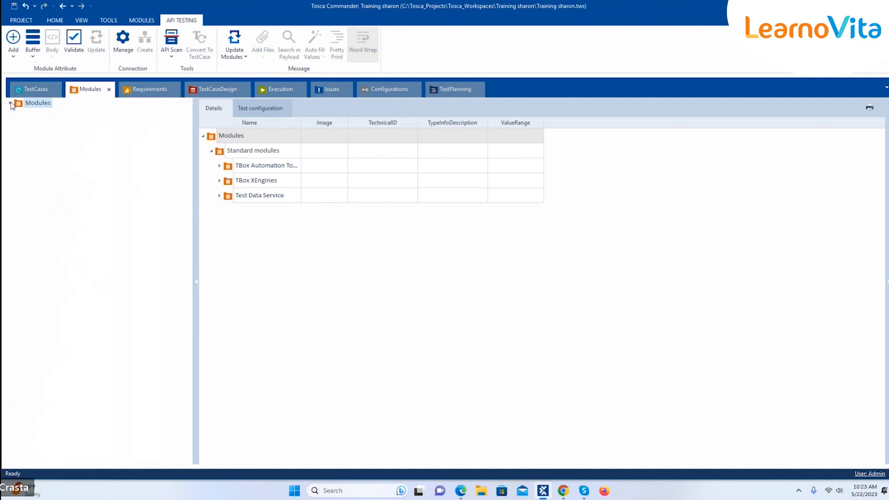
{"action": "left_click", "coordinate": [10, 103]}
{"action": "left_click", "coordinate": [142, 20]}
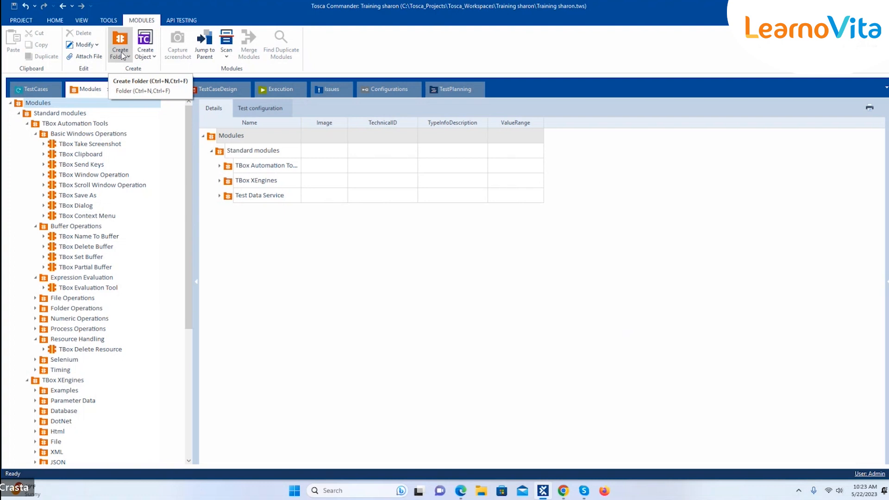
Switch to Microsoft Edge, search for demowebshop in a new tab, and open the Tricentis Demo Web Shop site
{"action": "mouse_move", "coordinate": [463, 490]}
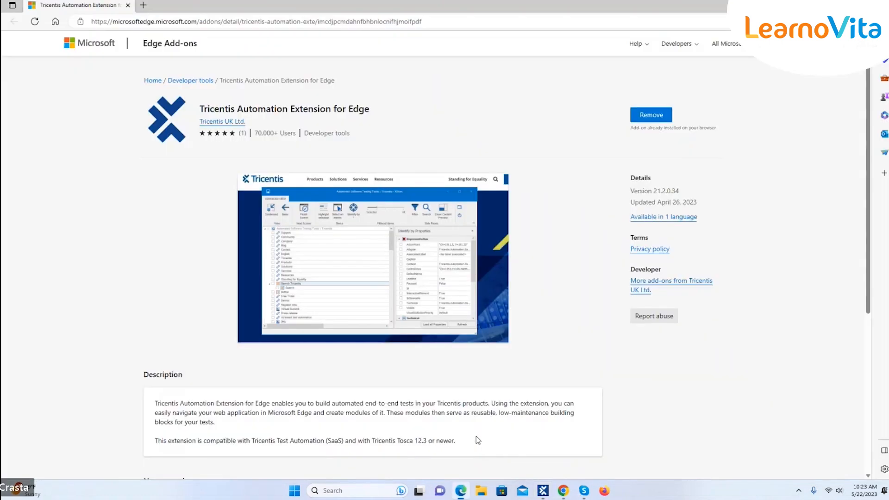
{"action": "left_click", "coordinate": [461, 443]}
{"action": "left_click", "coordinate": [144, 5]}
{"action": "type", "text": "demowebshop"}
{"action": "key", "text": "Return"}
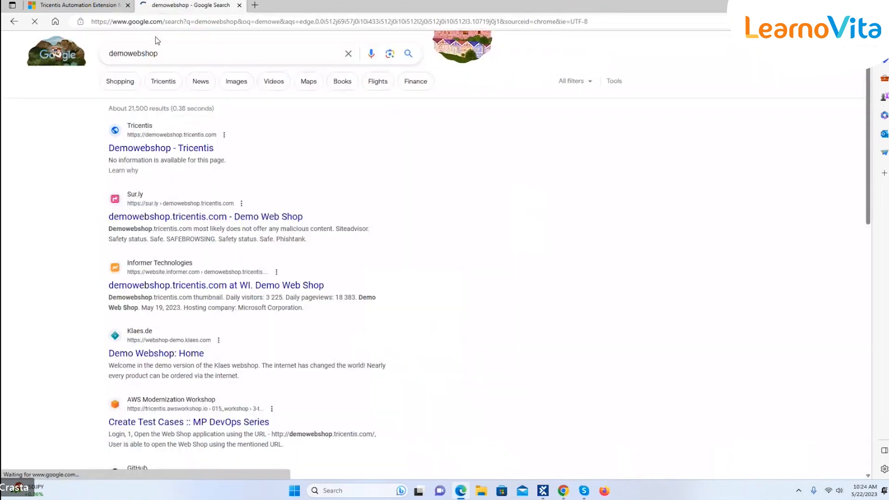
{"action": "left_click", "coordinate": [157, 149]}
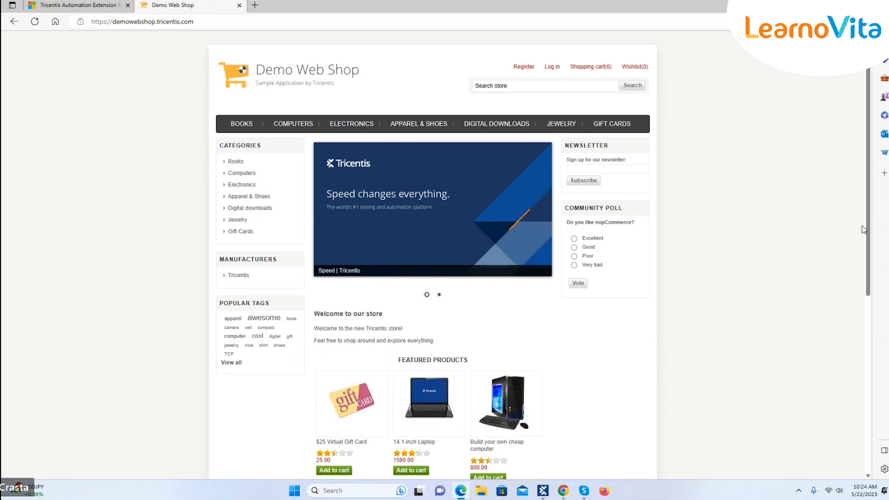
Look over the Demo Web Shop home page and log out of the signed-in account
{"action": "scroll", "coordinate": [868, 224], "scroll_direction": "down", "scroll_amount": 3}
{"action": "scroll", "coordinate": [868, 223], "scroll_direction": "up", "scroll_amount": 3}
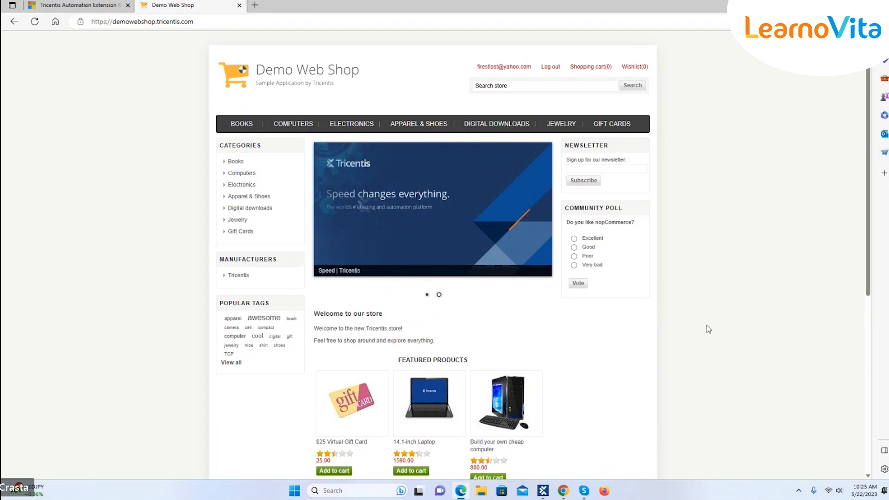
{"action": "left_click", "coordinate": [551, 68]}
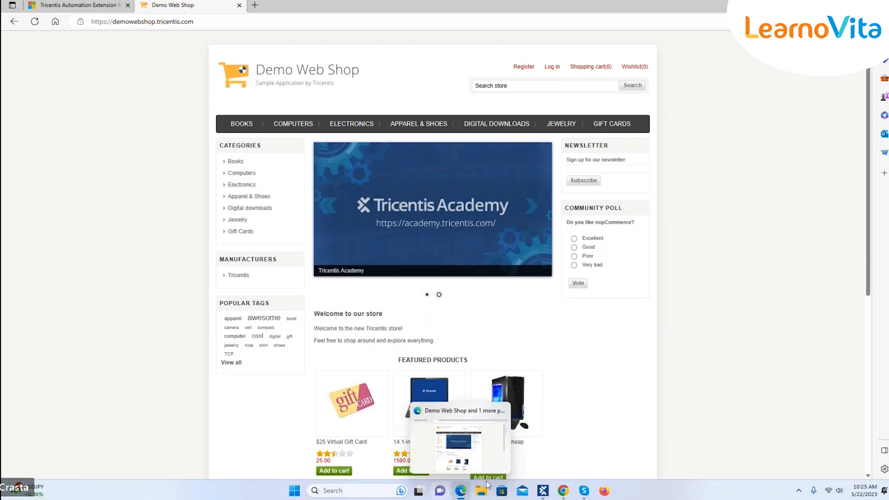
Switch to Tosca Commander and collapse the TBox Automation Tools, Test Data Service and TBox XEngines folders and the Modules root
{"action": "left_click", "coordinate": [543, 491]}
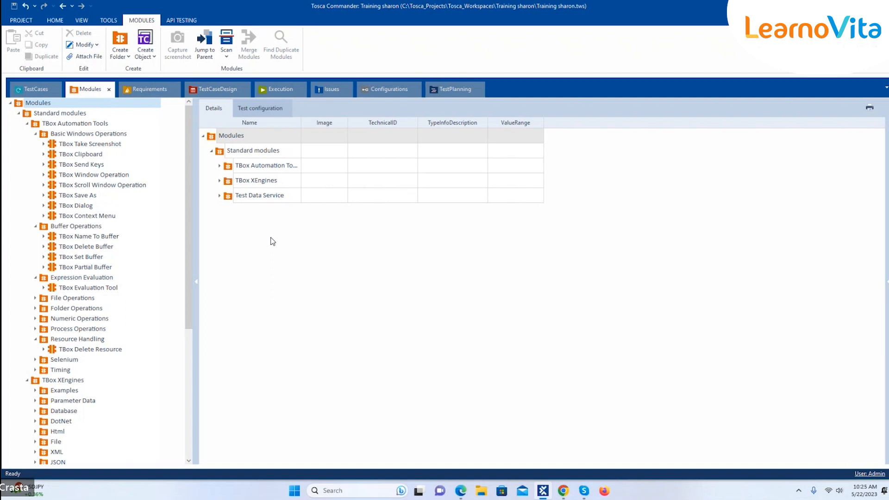
{"action": "left_click", "coordinate": [10, 104]}
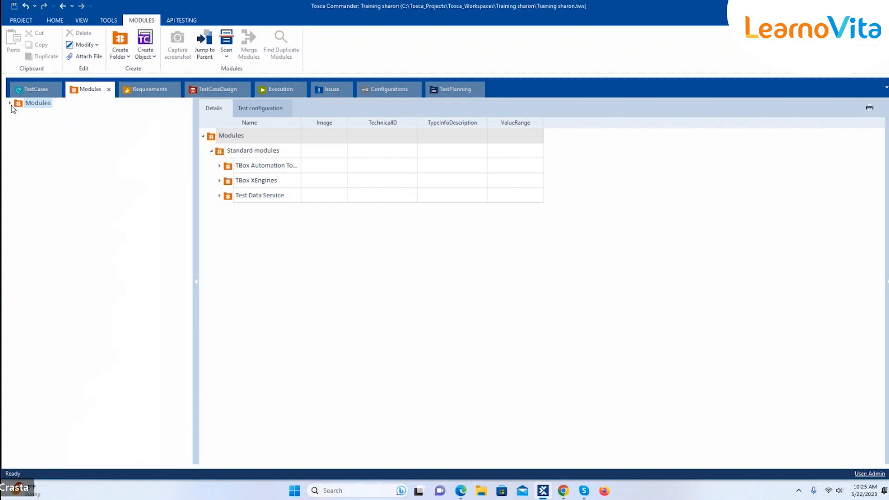
{"action": "left_click", "coordinate": [10, 104]}
{"action": "left_click", "coordinate": [26, 123]}
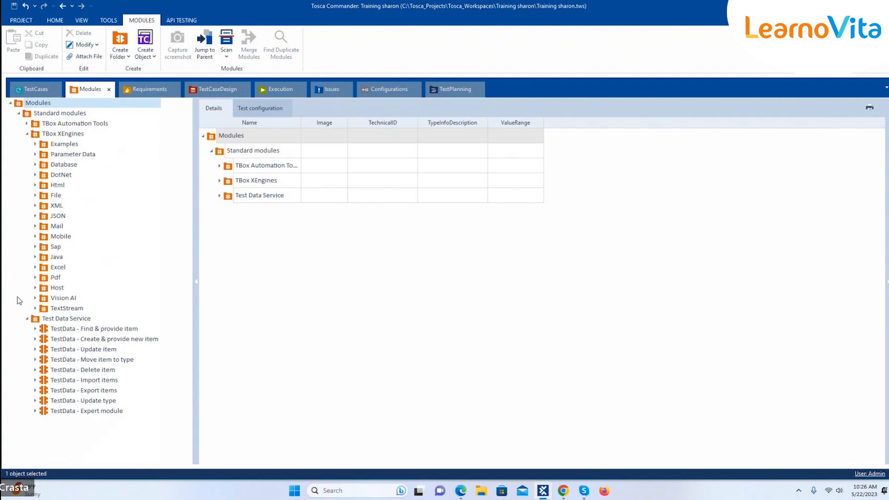
{"action": "left_click", "coordinate": [26, 318]}
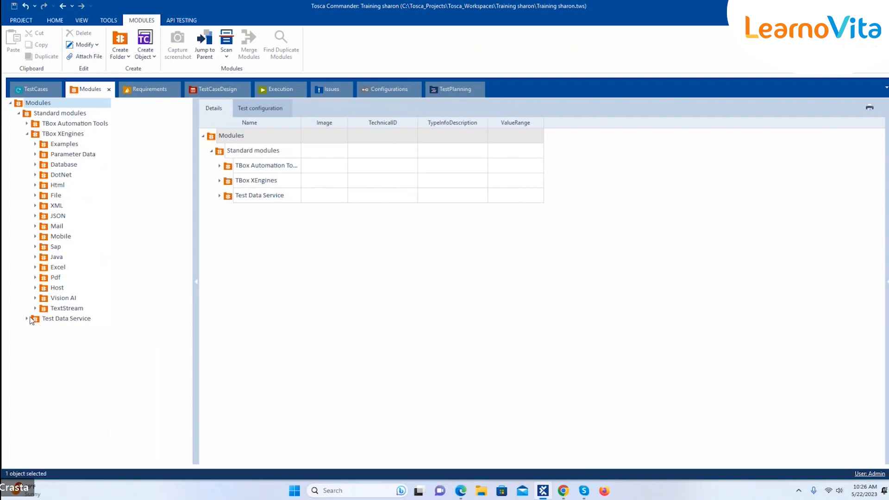
{"action": "left_click", "coordinate": [26, 133]}
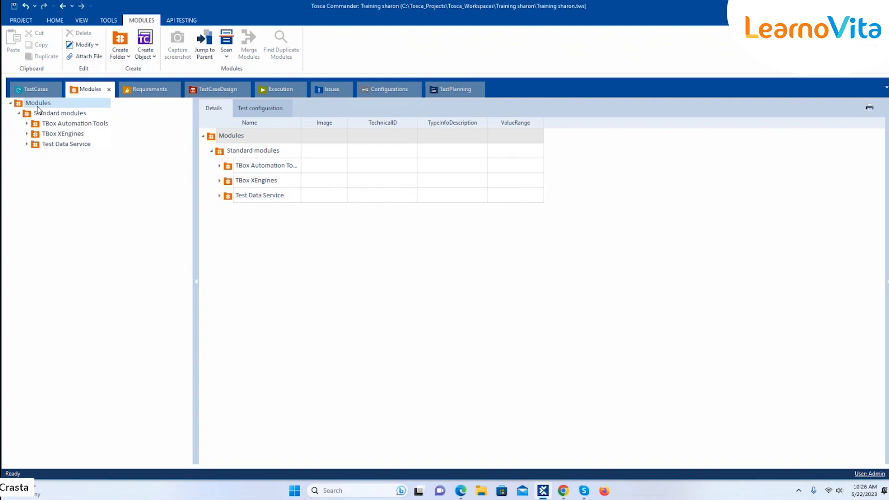
{"action": "left_click", "coordinate": [12, 104]}
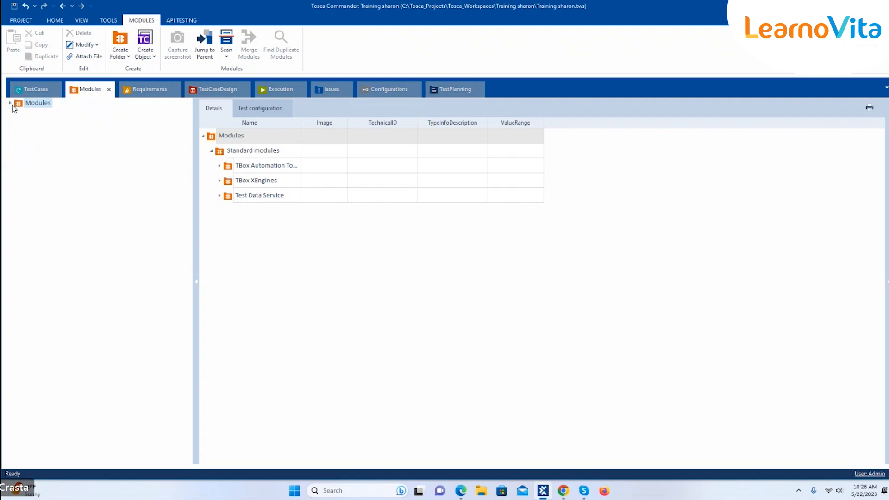
Try to create a folder structure under Modules, and expand the Modules root with its Standard modules folder collapsed
{"action": "left_click", "coordinate": [125, 56]}
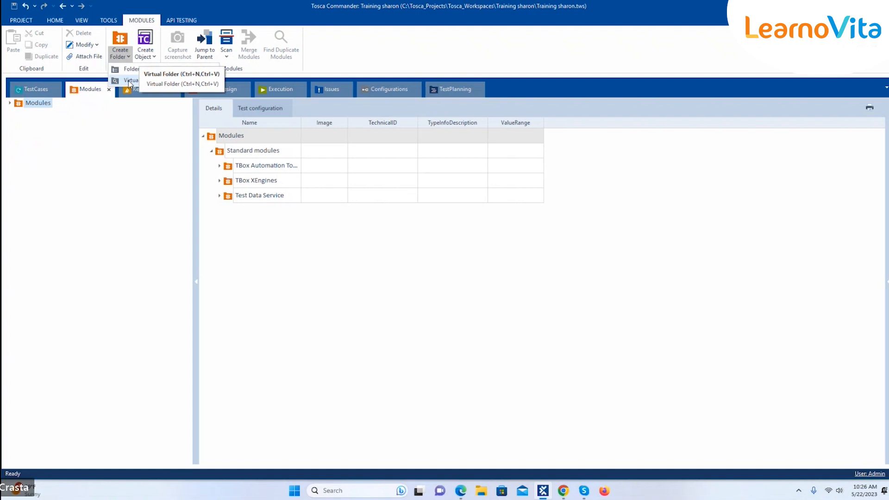
{"action": "left_click", "coordinate": [127, 71]}
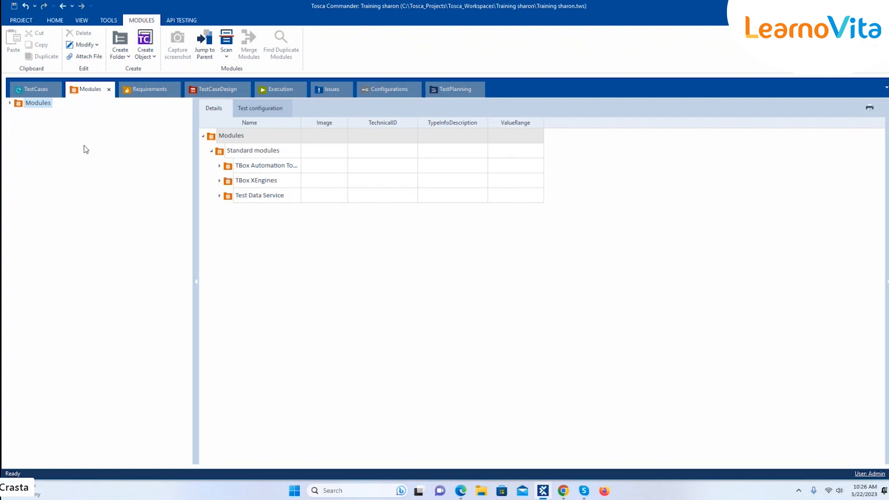
{"action": "left_click", "coordinate": [10, 104]}
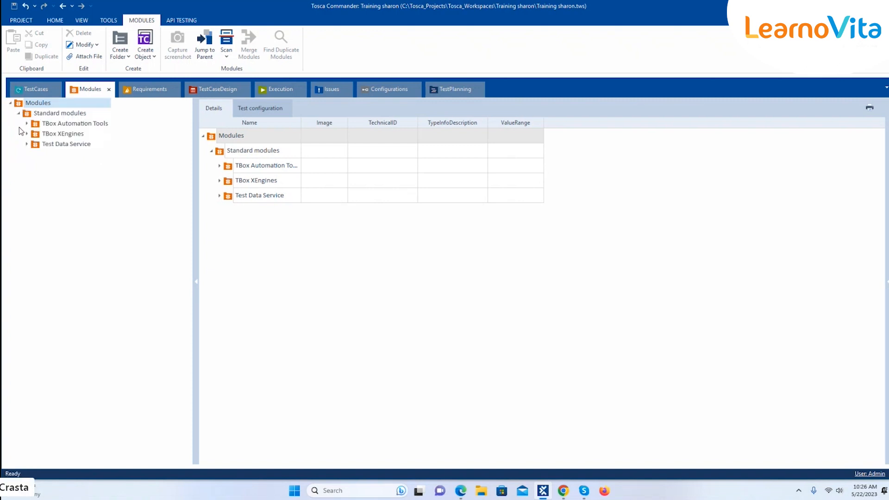
{"action": "left_click", "coordinate": [19, 114]}
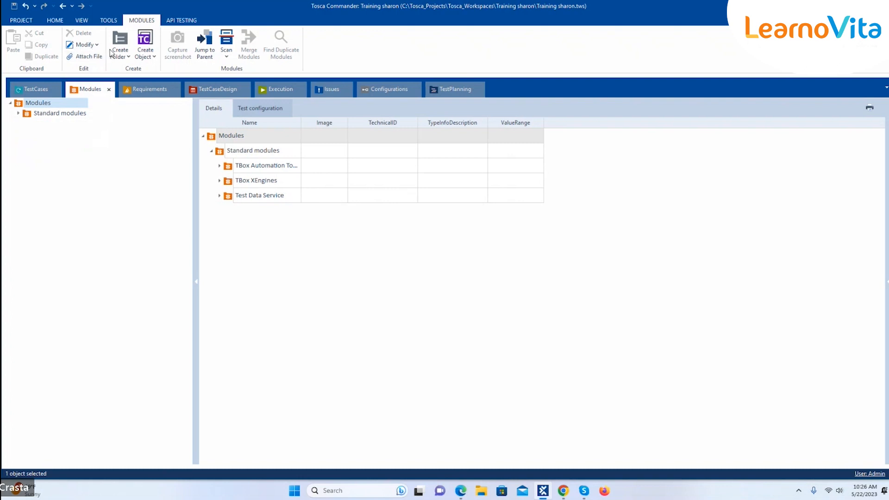
{"action": "right_click", "coordinate": [45, 104]}
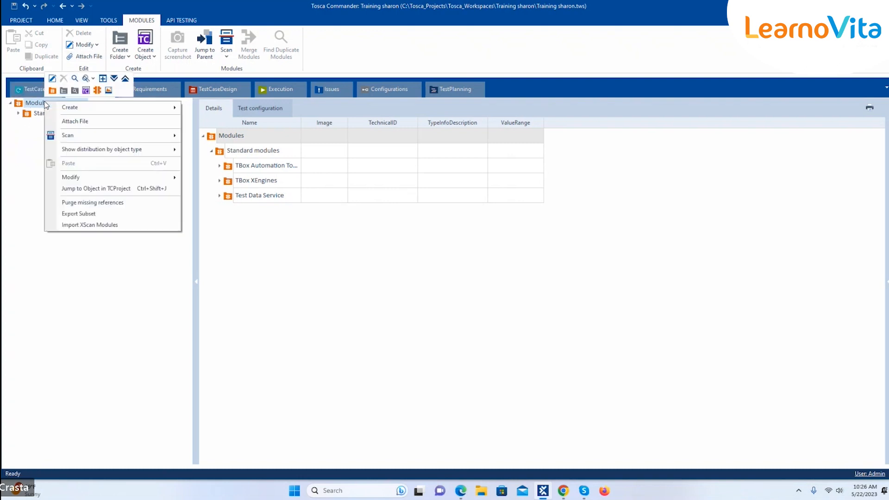
{"action": "mouse_move", "coordinate": [77, 105]}
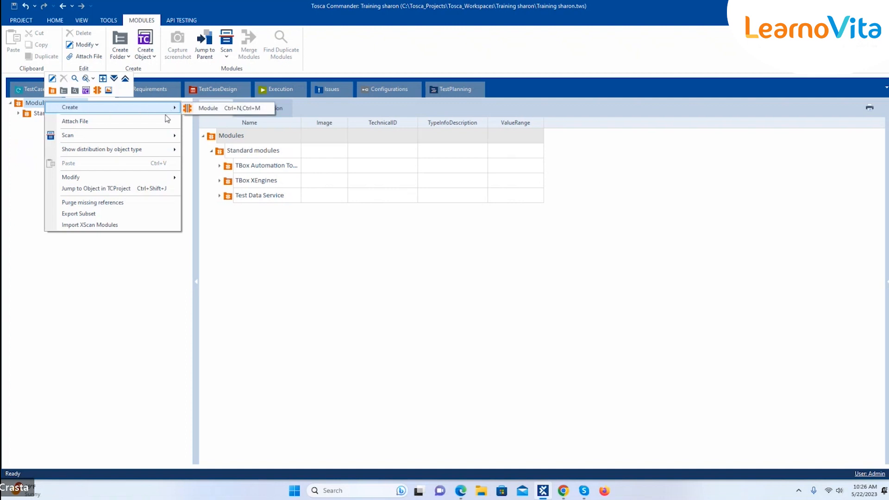
{"action": "left_click", "coordinate": [20, 148]}
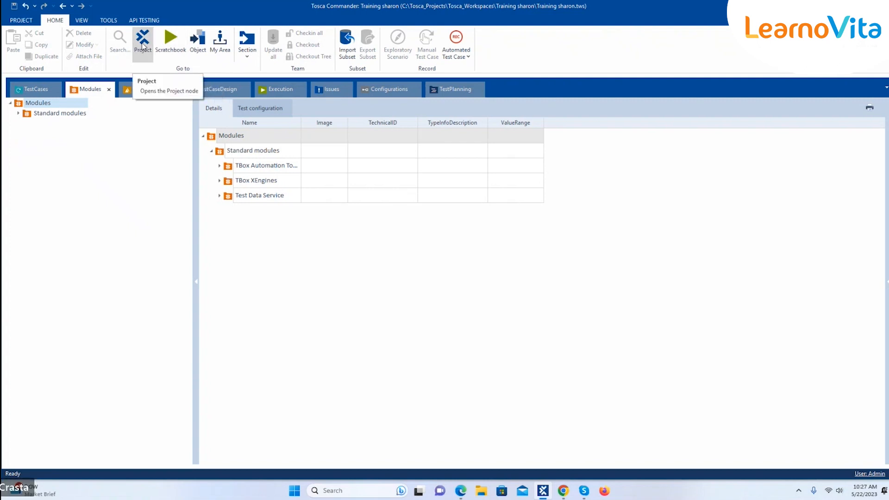
{"action": "right_click", "coordinate": [98, 91]}
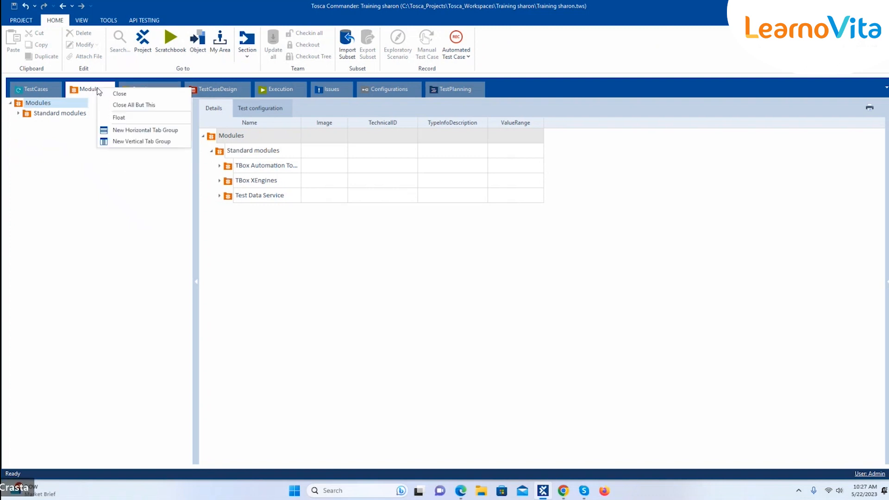
{"action": "left_click", "coordinate": [47, 102]}
Create a new folder named Login directly under Modules
{"action": "right_click", "coordinate": [49, 102]}
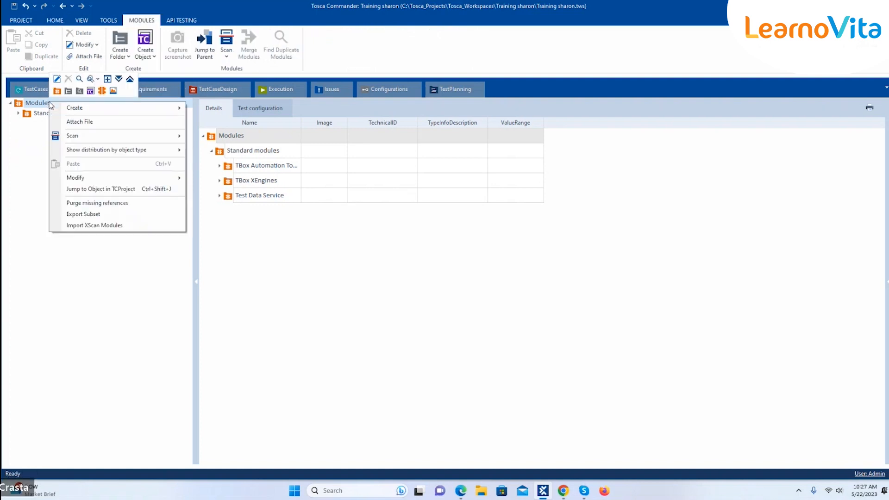
{"action": "mouse_move", "coordinate": [77, 108]}
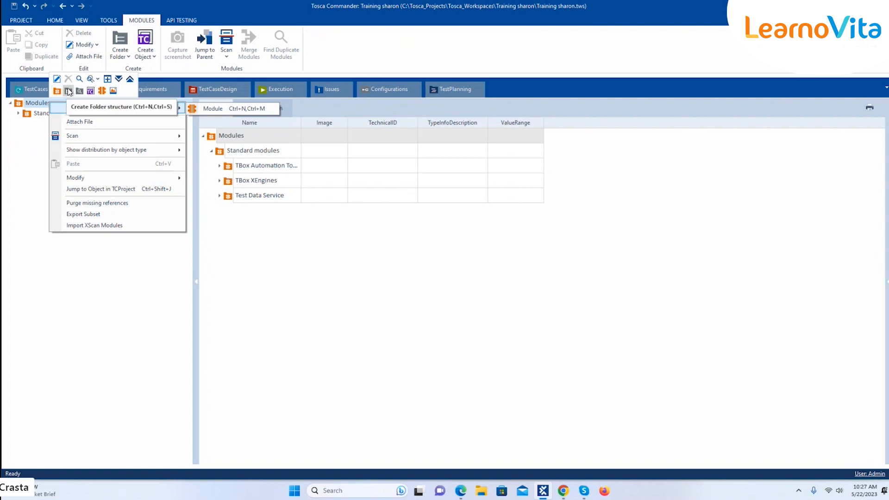
{"action": "left_click", "coordinate": [69, 91]}
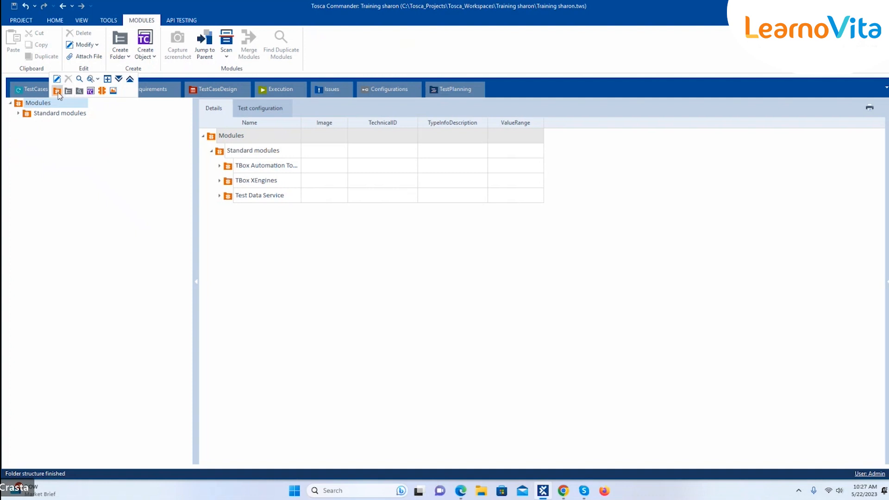
{"action": "left_click", "coordinate": [57, 91]}
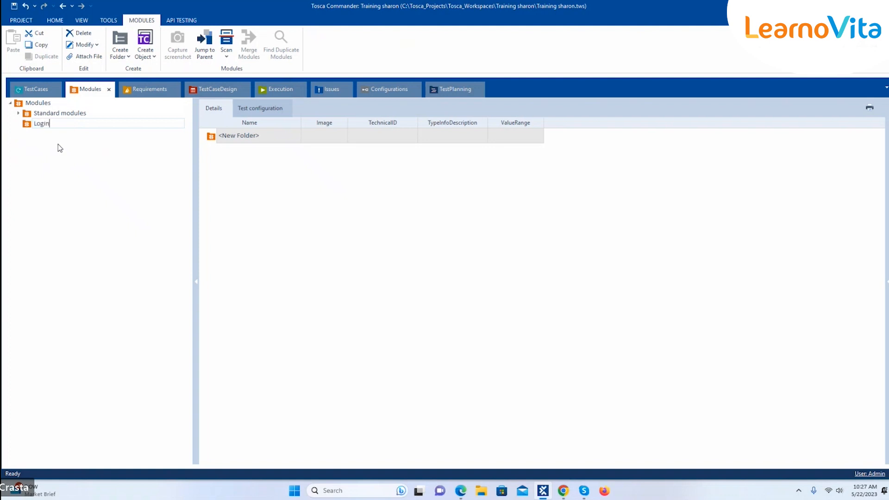
{"action": "key", "text": "Return"}
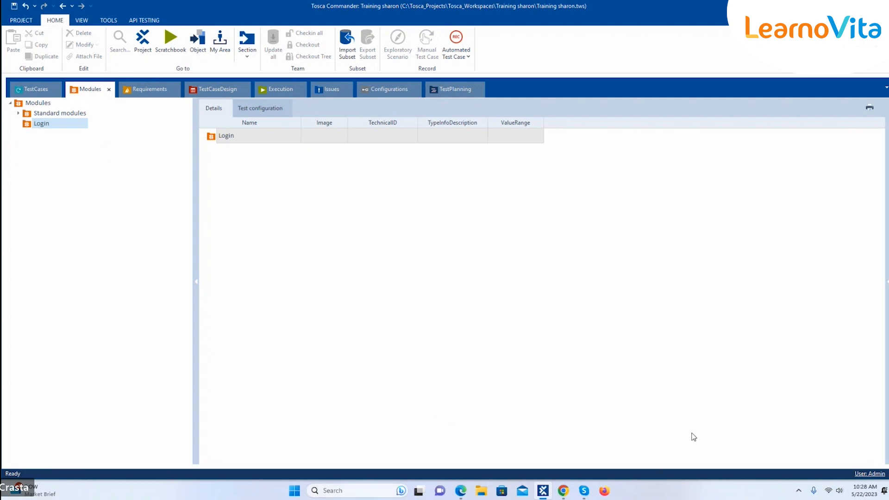
Open the Demo Web Shop's log-in page in Microsoft Edge and switch back to Tosca Commander
{"action": "left_click", "coordinate": [461, 491]}
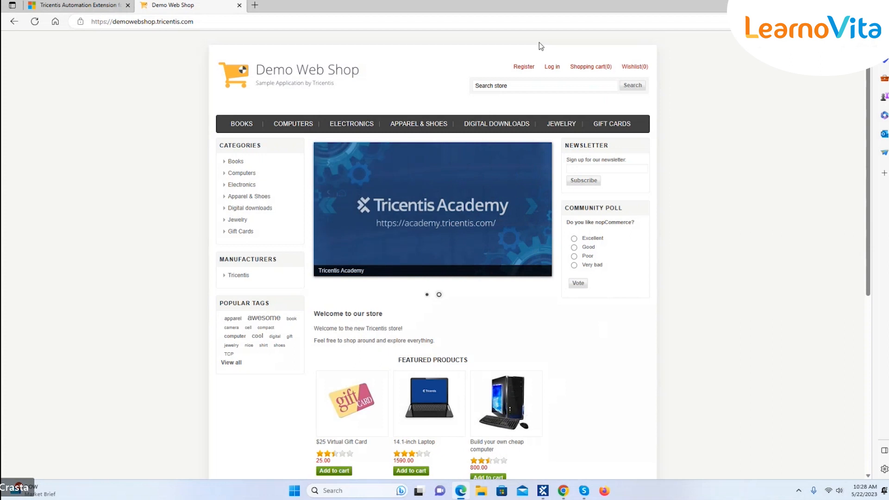
{"action": "left_click", "coordinate": [550, 68]}
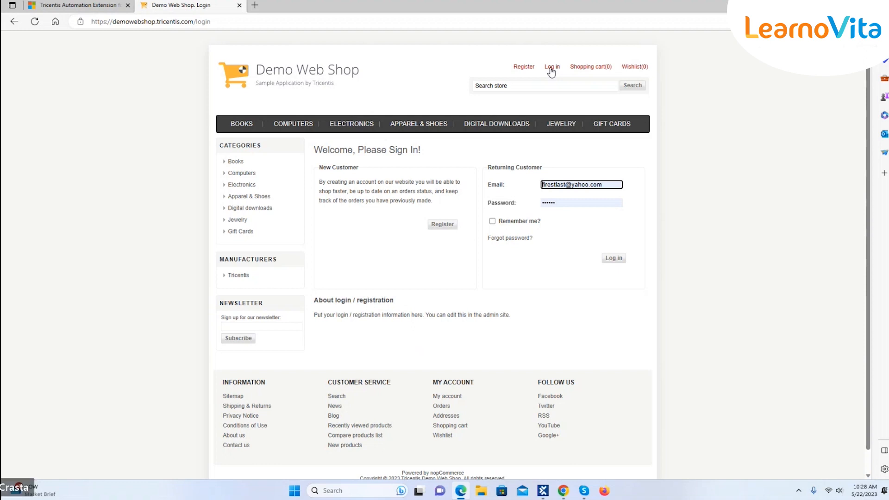
{"action": "left_click", "coordinate": [542, 495]}
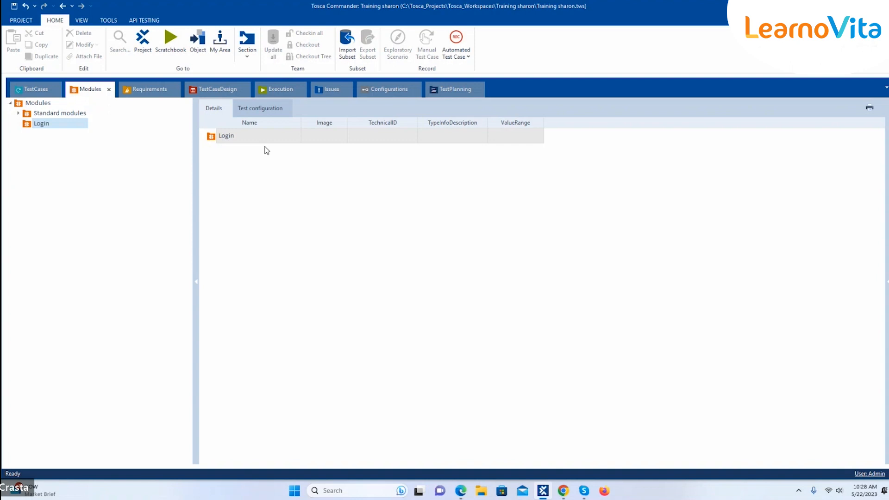
Start an Application scan for the Login module folder
{"action": "right_click", "coordinate": [43, 128]}
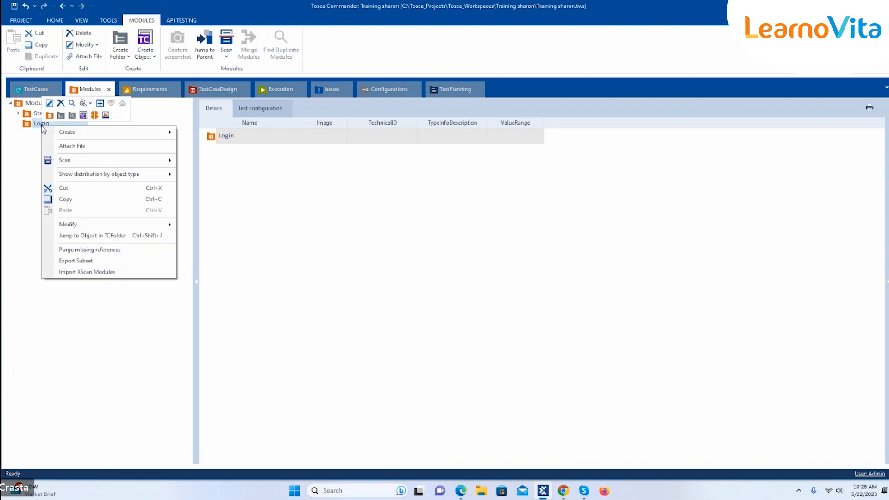
{"action": "mouse_move", "coordinate": [58, 161]}
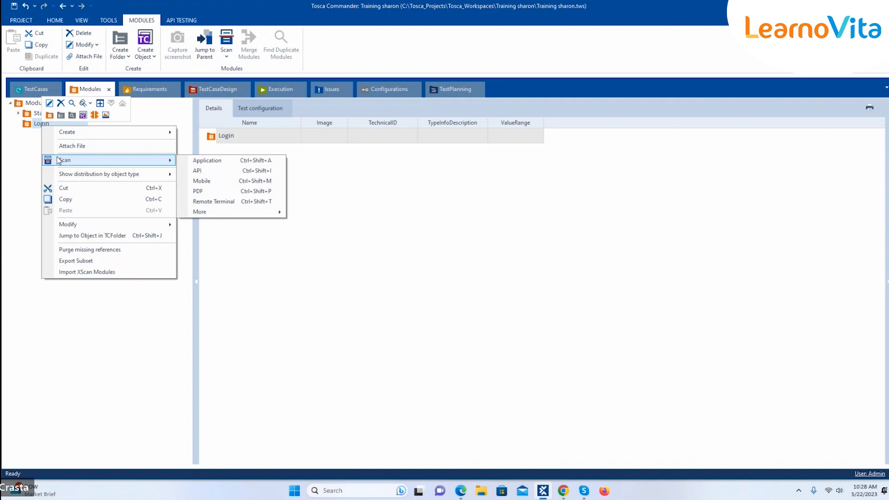
{"action": "left_click", "coordinate": [200, 163]}
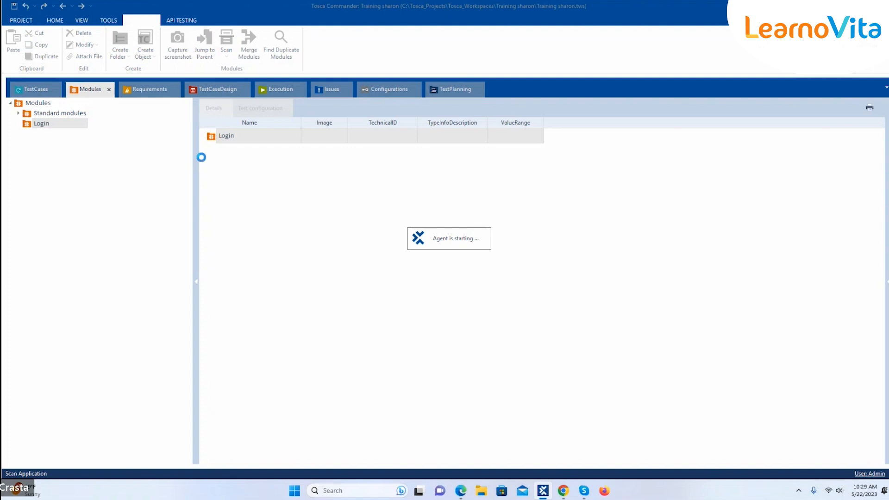
Choose the Demo Web Shop log-in page as the application and start scanning it
{"action": "left_click", "coordinate": [461, 492]}
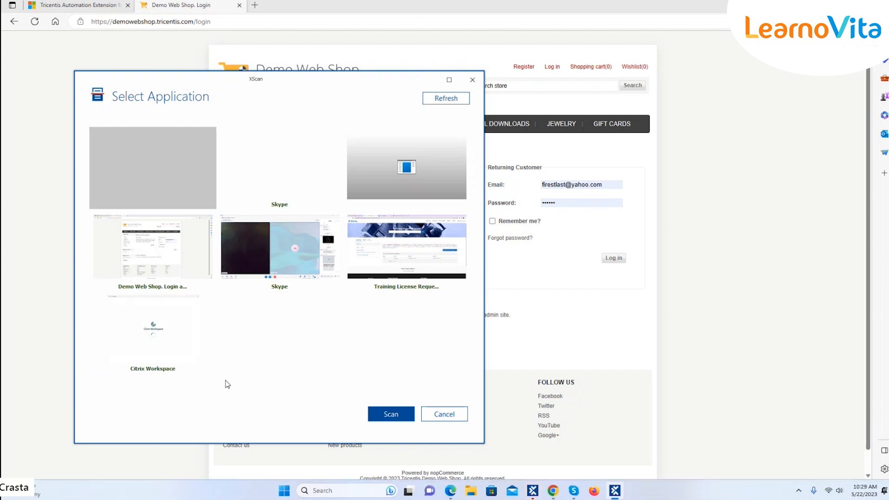
{"action": "left_click", "coordinate": [152, 256]}
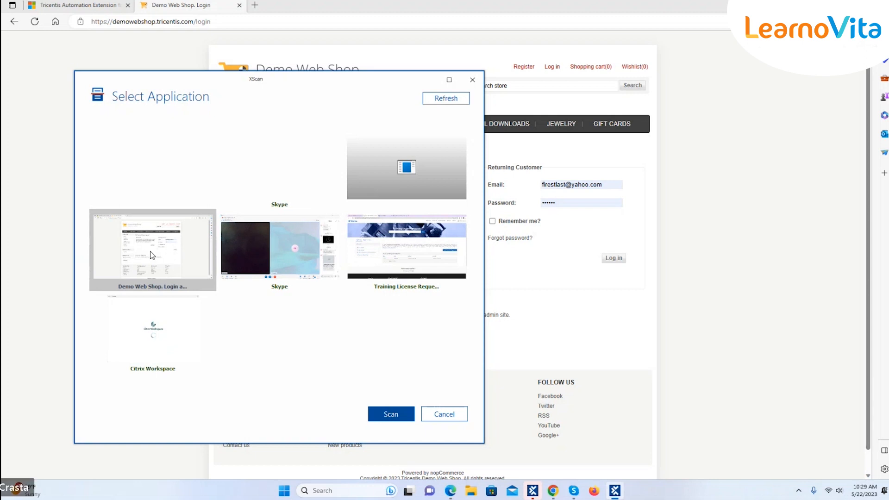
{"action": "left_click", "coordinate": [389, 415]}
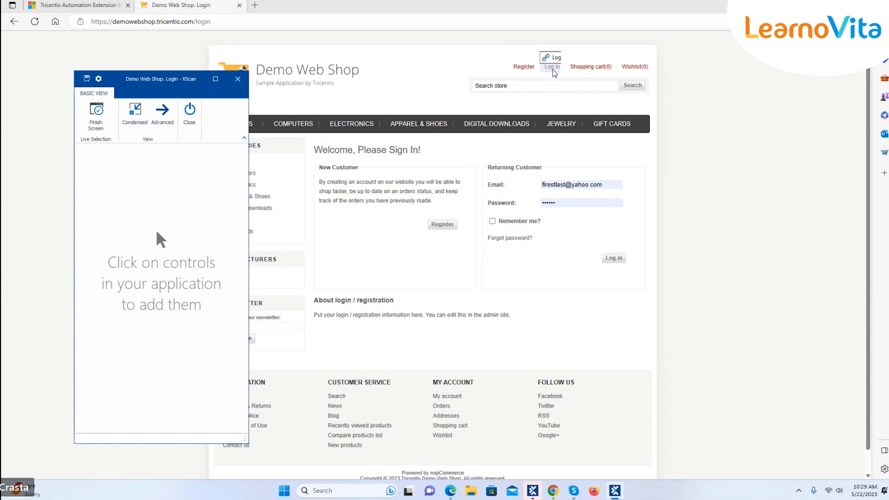
Add the page header's Log in, Register, Shopping cart and Wishlist links to the scan selection
{"action": "left_click", "coordinate": [553, 69]}
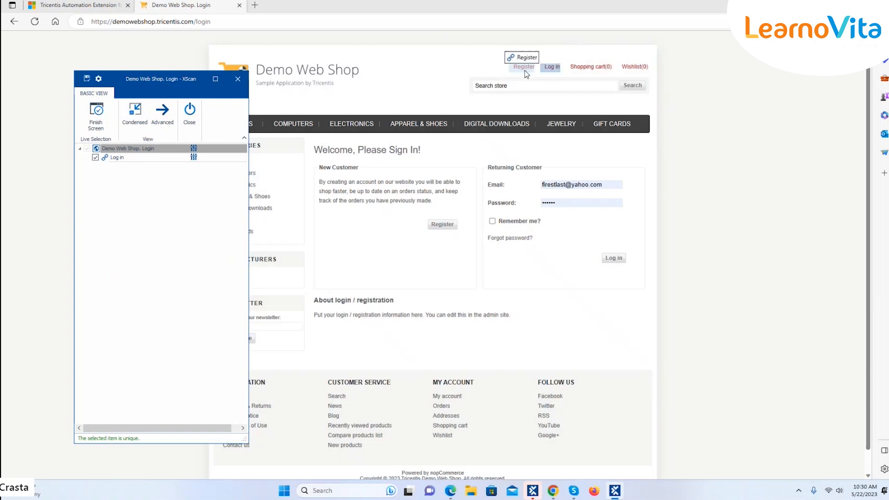
{"action": "left_click", "coordinate": [524, 69]}
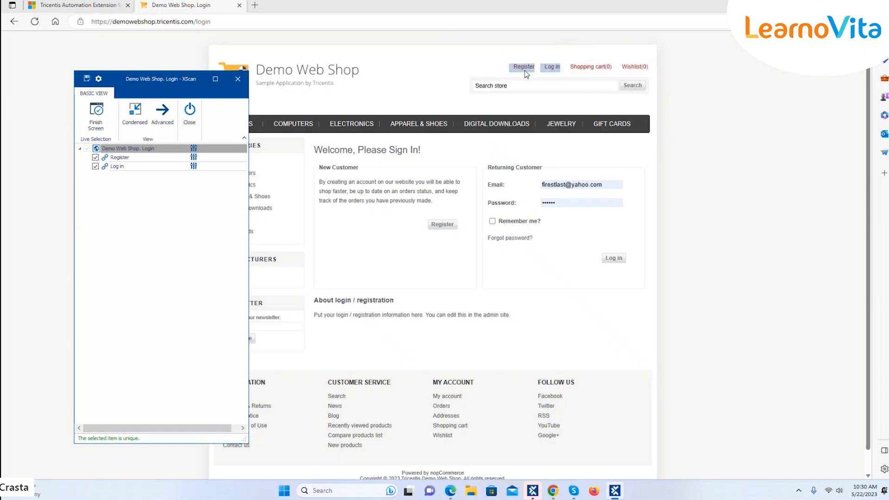
{"action": "left_click", "coordinate": [586, 69]}
{"action": "left_click", "coordinate": [636, 67]}
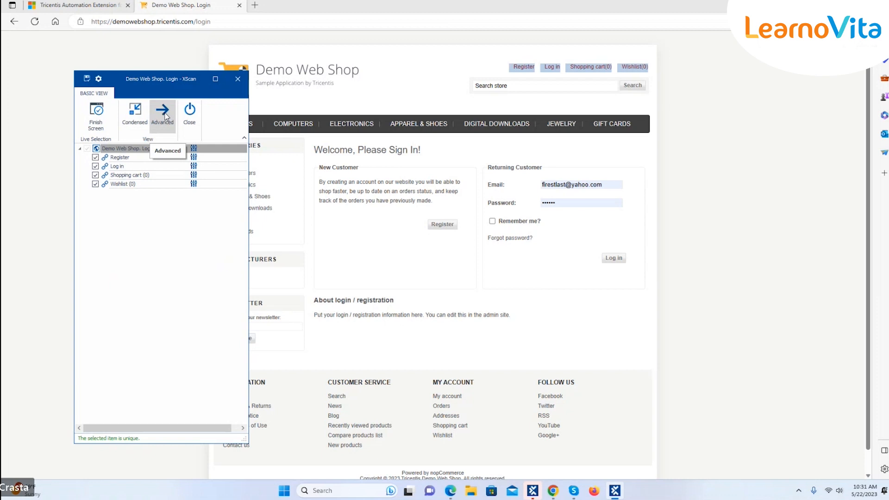
Compare the scanner's Condensed, Basic and Advanced views, ending back in the Basic view
{"action": "left_click", "coordinate": [135, 114]}
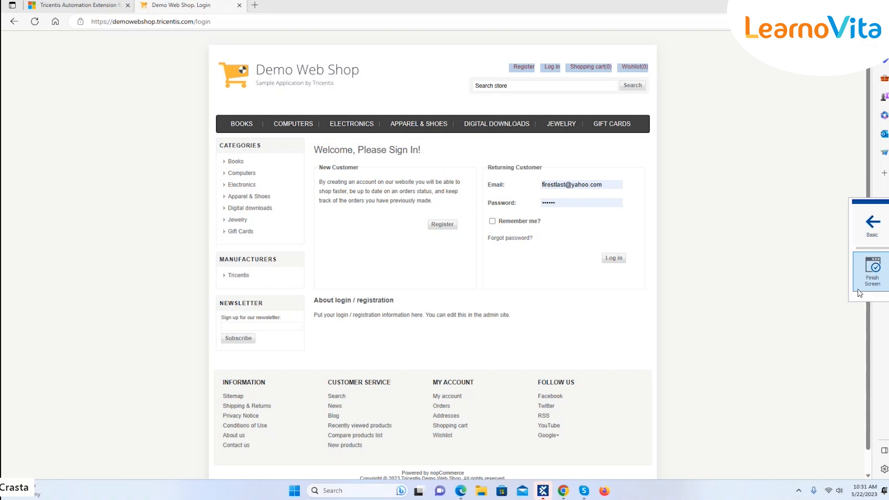
{"action": "left_click", "coordinate": [859, 289]}
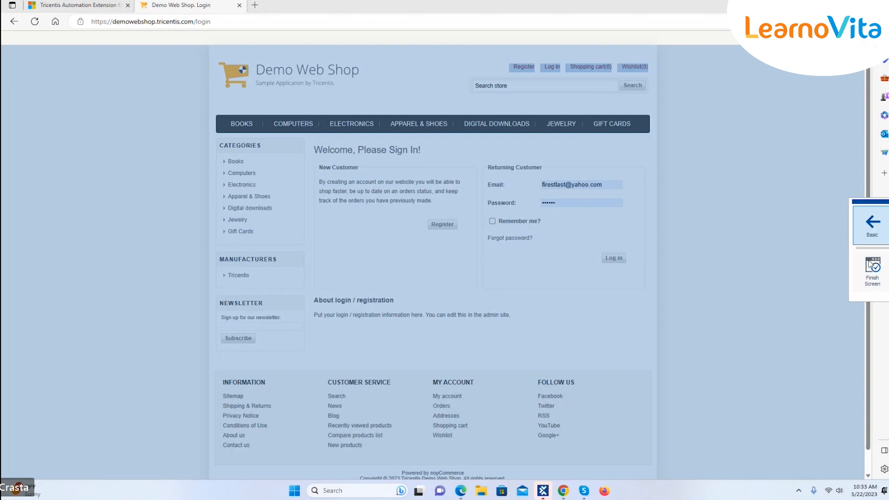
{"action": "left_click", "coordinate": [872, 231]}
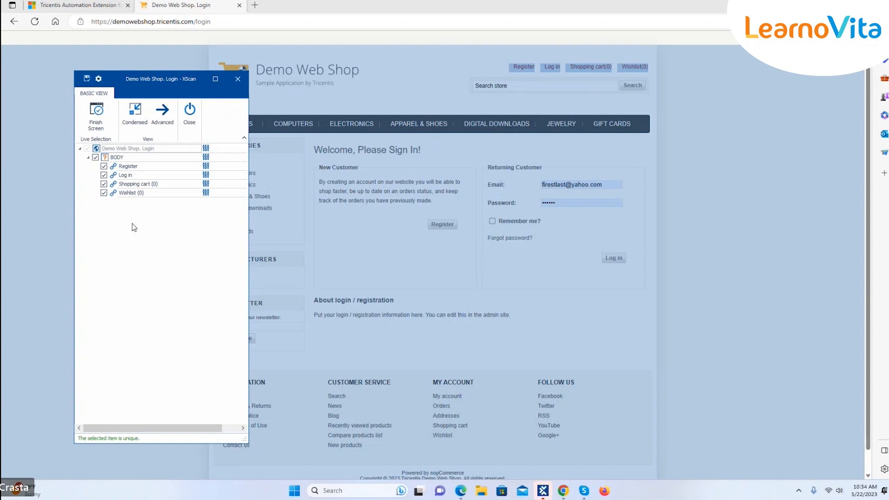
{"action": "left_click", "coordinate": [162, 114]}
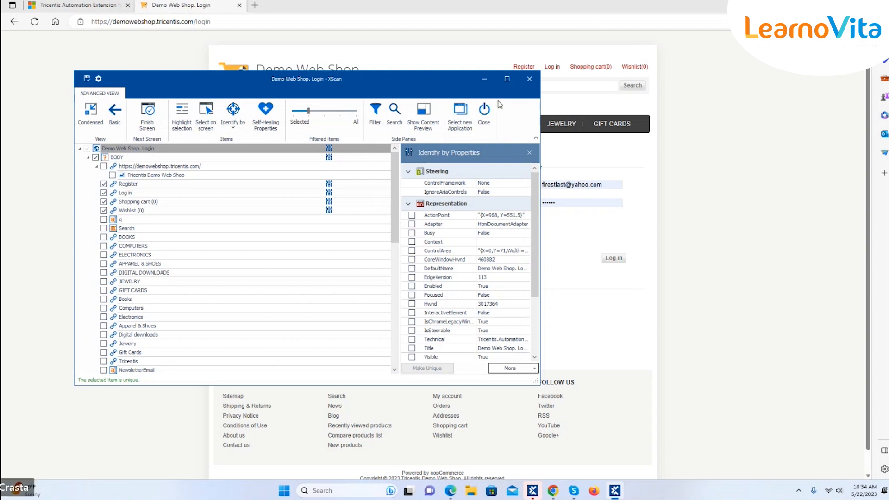
{"action": "mouse_move", "coordinate": [508, 82]}
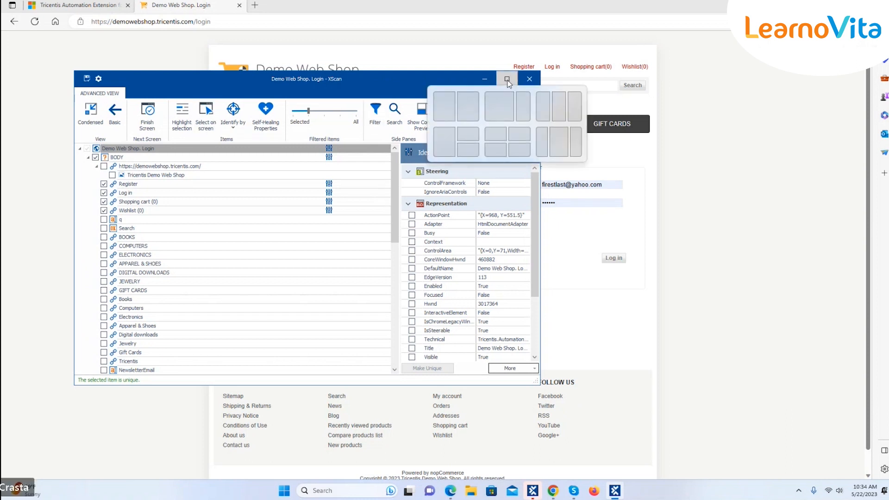
{"action": "left_click", "coordinate": [115, 114]}
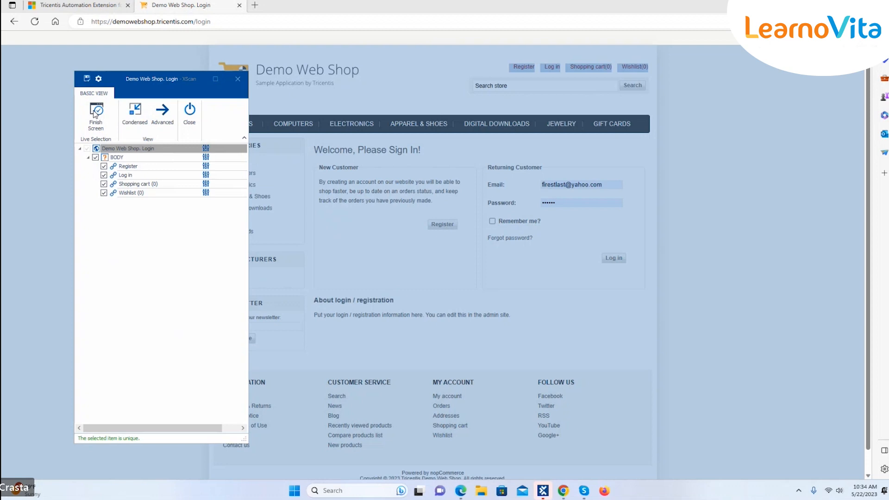
Finish the screen scan, close XScan, and expand the Login folder's Demo Web Shop. Login module down to the links under BODY
{"action": "left_click", "coordinate": [95, 114]}
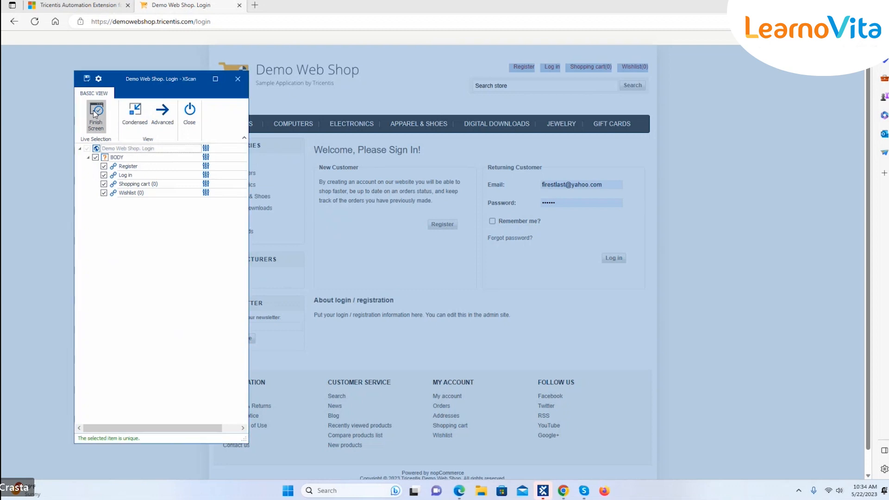
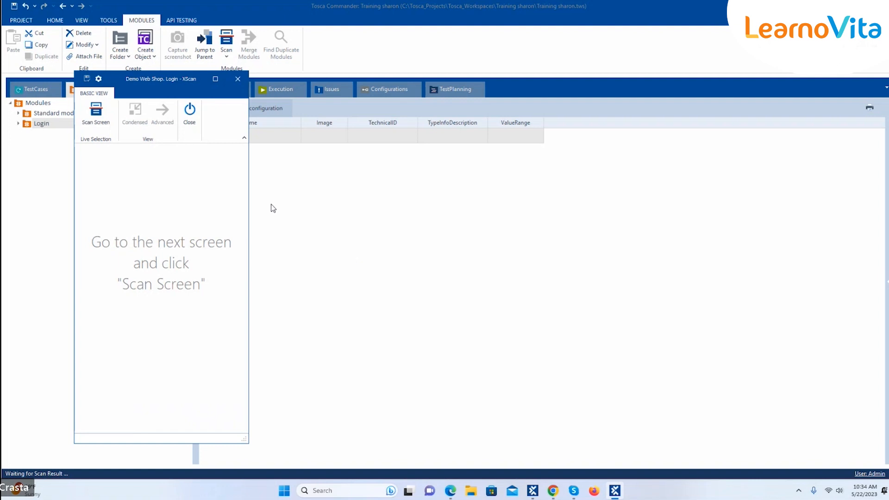
{"action": "left_click", "coordinate": [194, 121]}
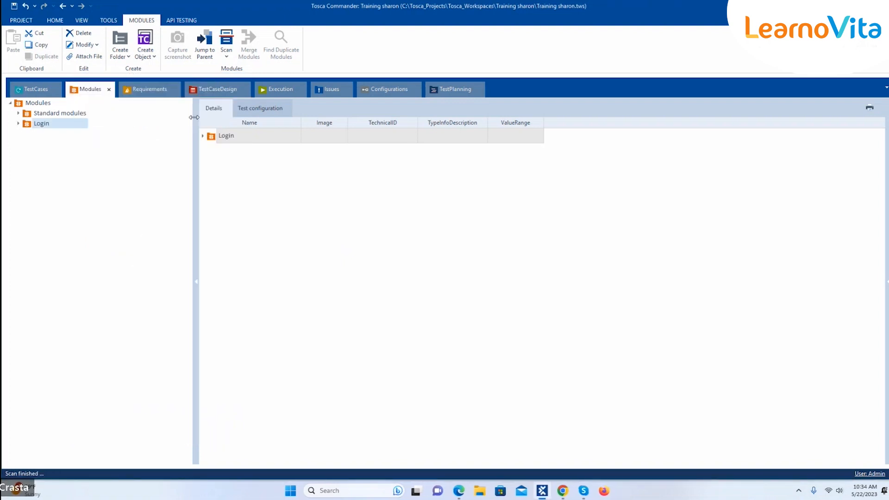
{"action": "left_click", "coordinate": [19, 124]}
{"action": "left_click", "coordinate": [27, 135]}
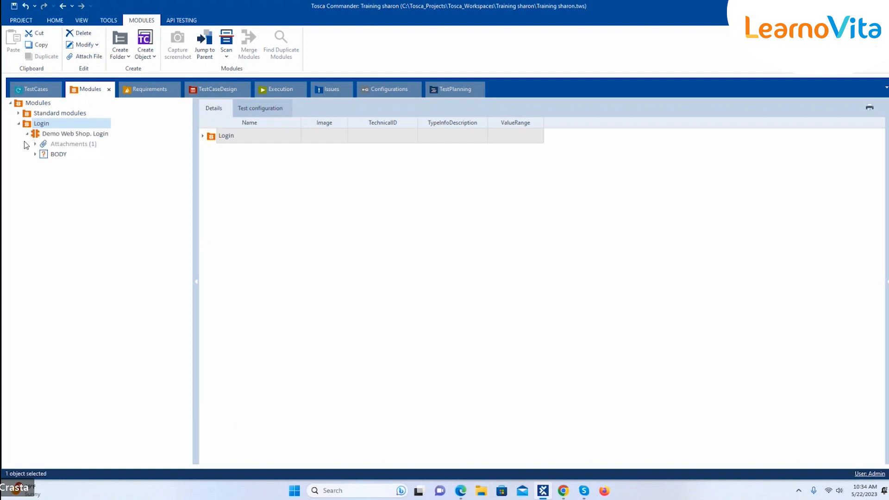
{"action": "left_click", "coordinate": [35, 155]}
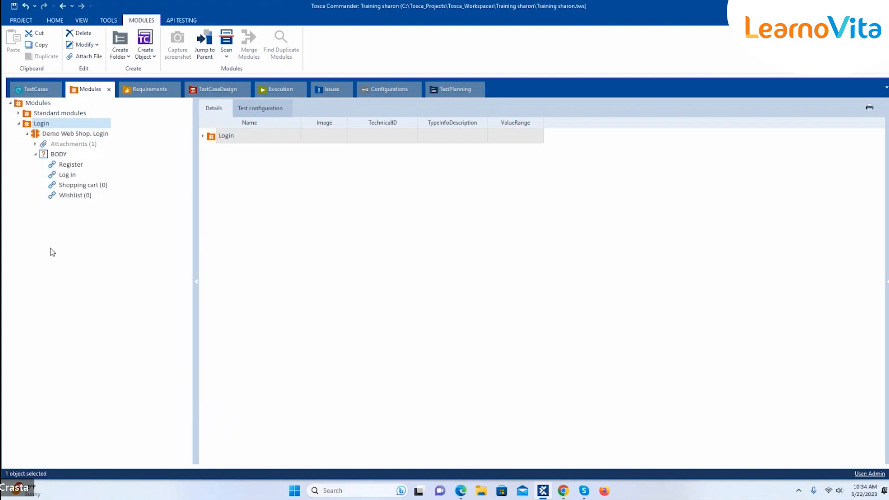
Review the details and available actions for BODY, the Demo Web Shop. Login module and the Modules root
{"action": "left_click", "coordinate": [56, 157]}
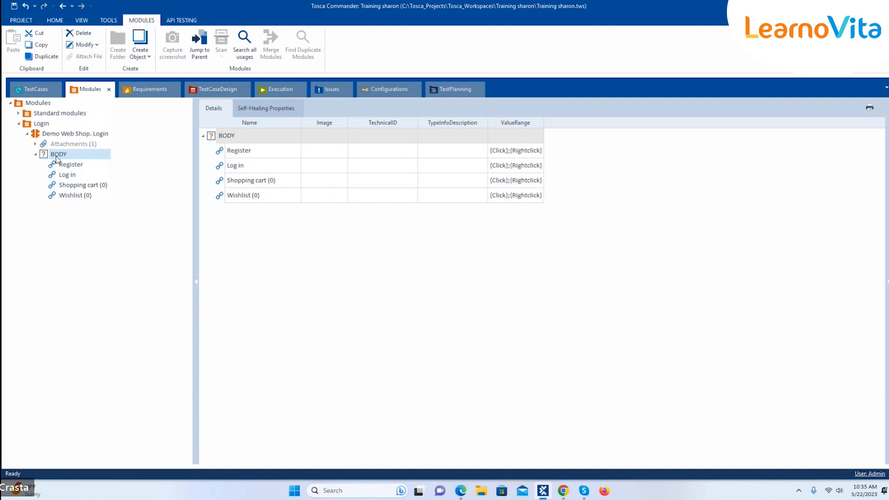
{"action": "right_click", "coordinate": [56, 158]}
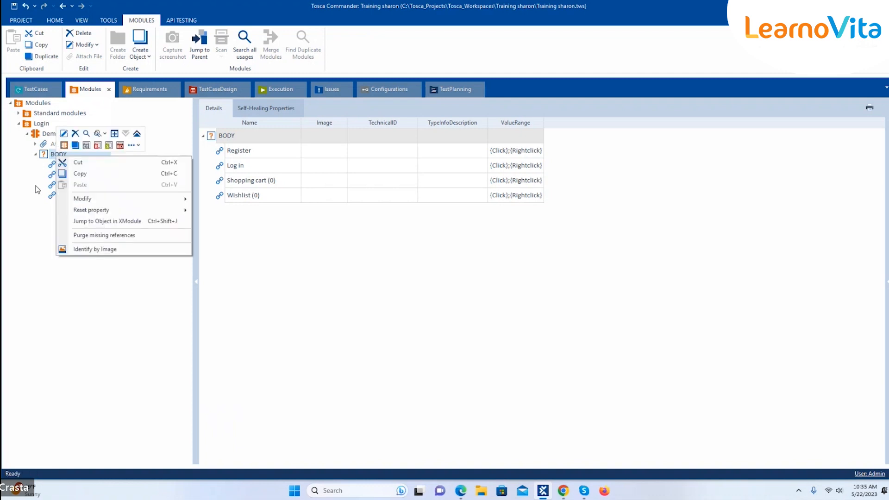
{"action": "key", "text": "Escape"}
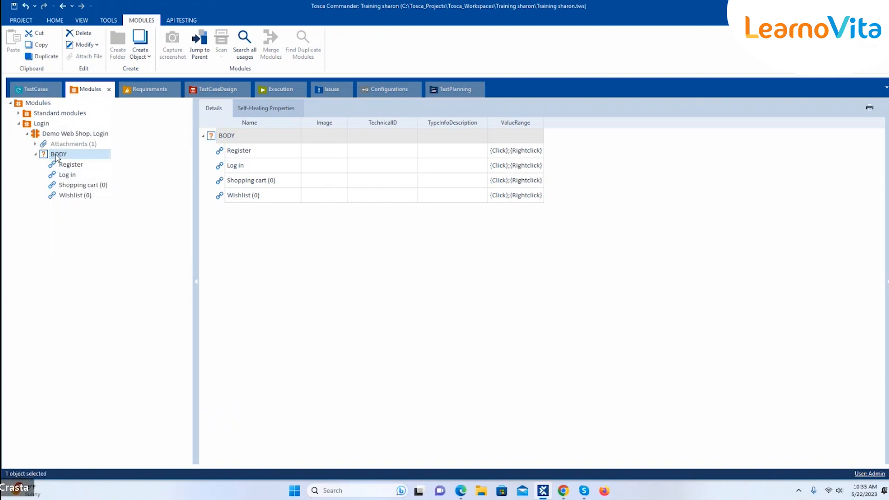
{"action": "left_click", "coordinate": [73, 136]}
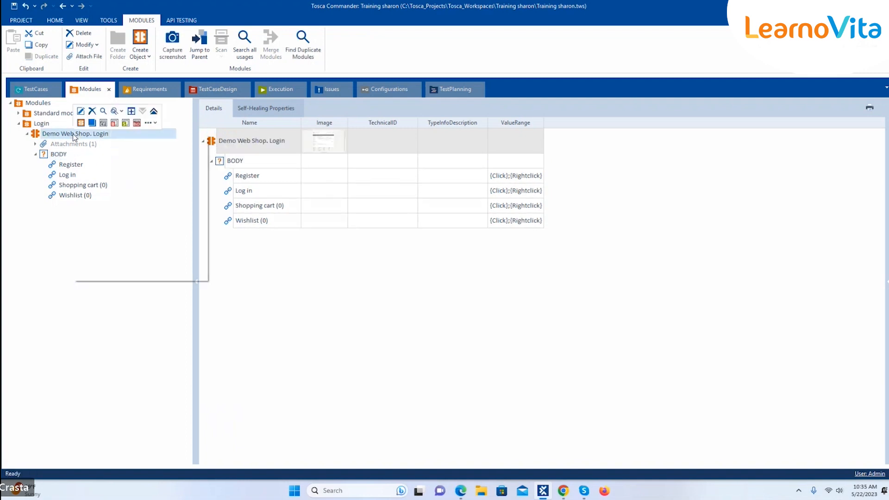
{"action": "right_click", "coordinate": [73, 137]}
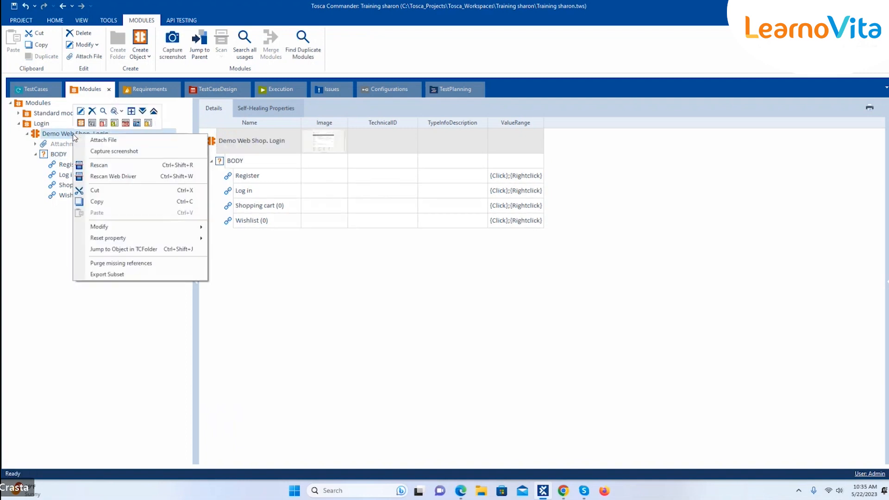
{"action": "left_click", "coordinate": [35, 277]}
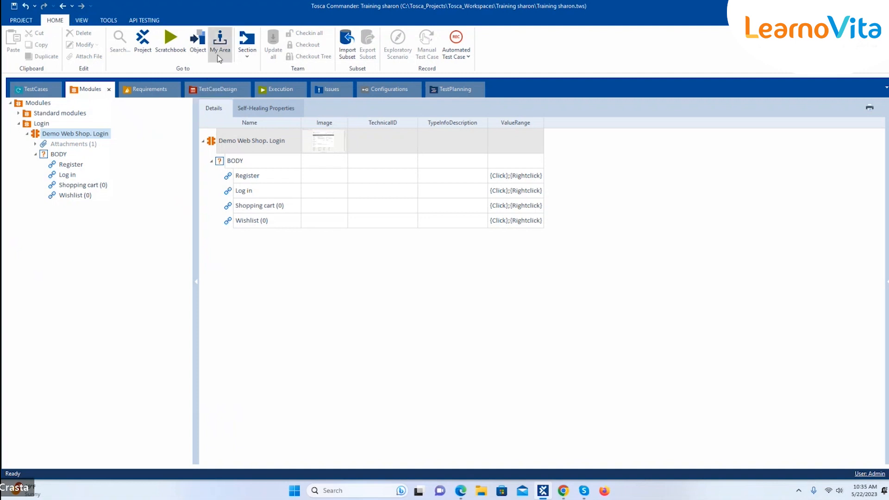
{"action": "right_click", "coordinate": [42, 103]}
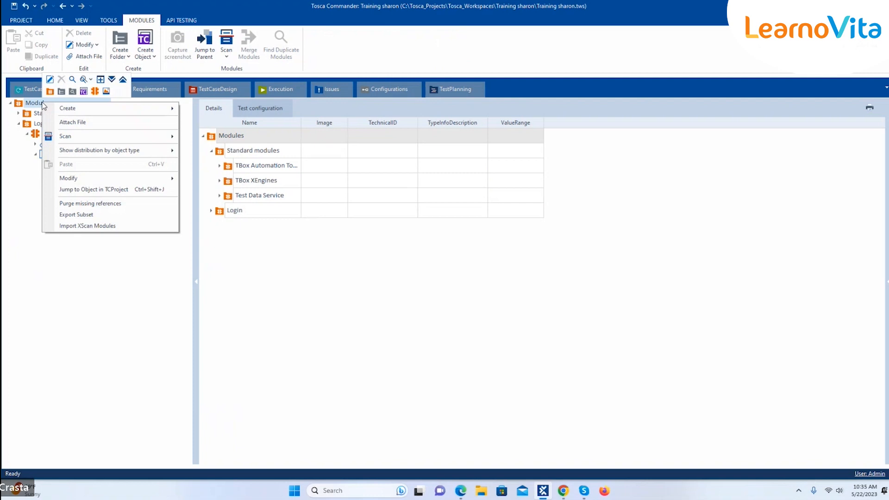
{"action": "left_click", "coordinate": [45, 322]}
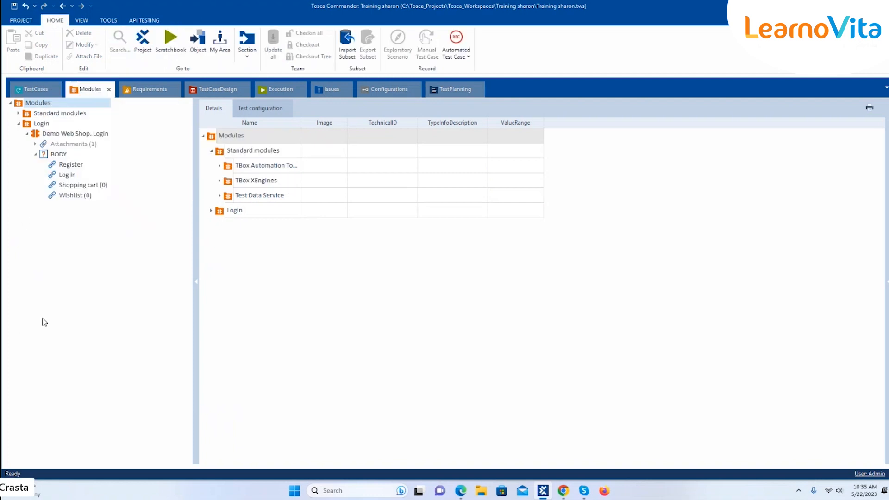
Start another Application scan for the Login folder, targeting the Demo Web Shop log-in page
{"action": "right_click", "coordinate": [40, 124]}
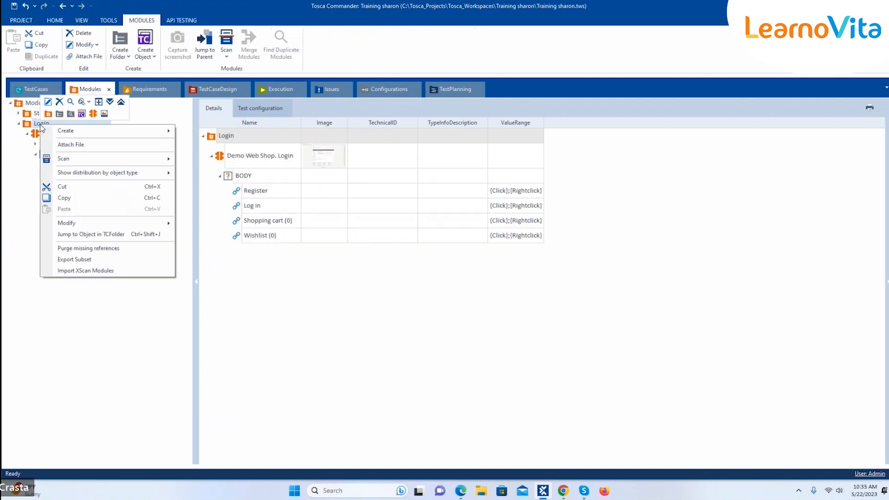
{"action": "mouse_move", "coordinate": [84, 165]}
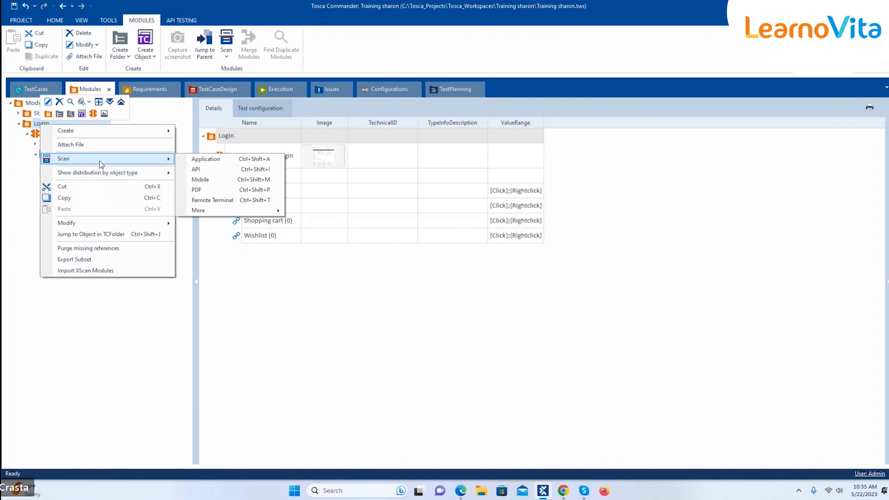
{"action": "left_click", "coordinate": [200, 159]}
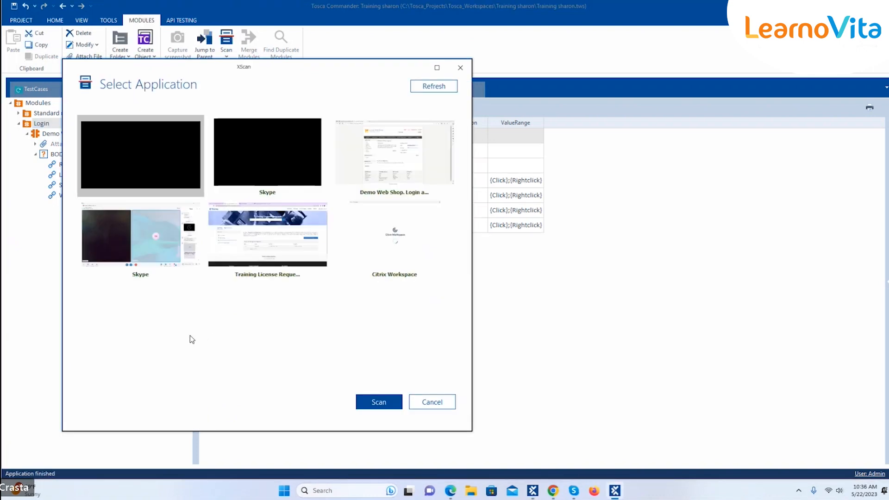
{"action": "left_click", "coordinate": [395, 158]}
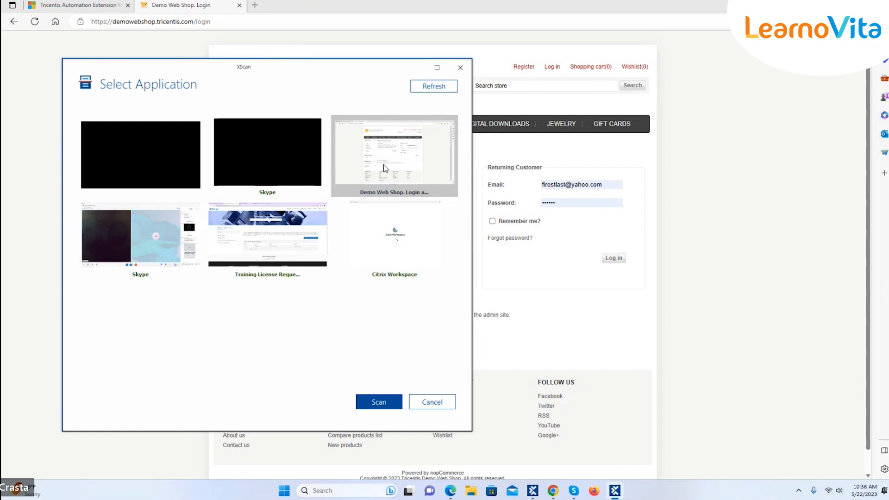
{"action": "left_click", "coordinate": [371, 403]}
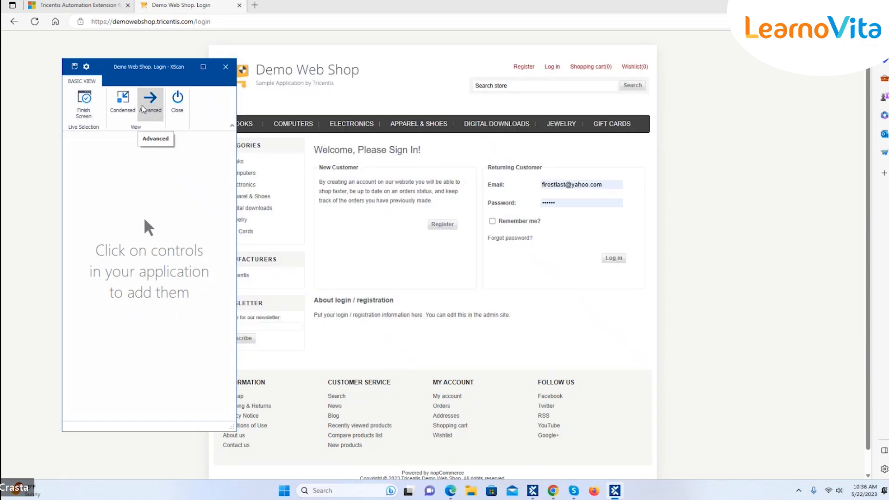
Open the scan in a maximized Advanced view and examine the identification properties of the top Register link and the Gift Cards link
{"action": "left_click", "coordinate": [143, 108]}
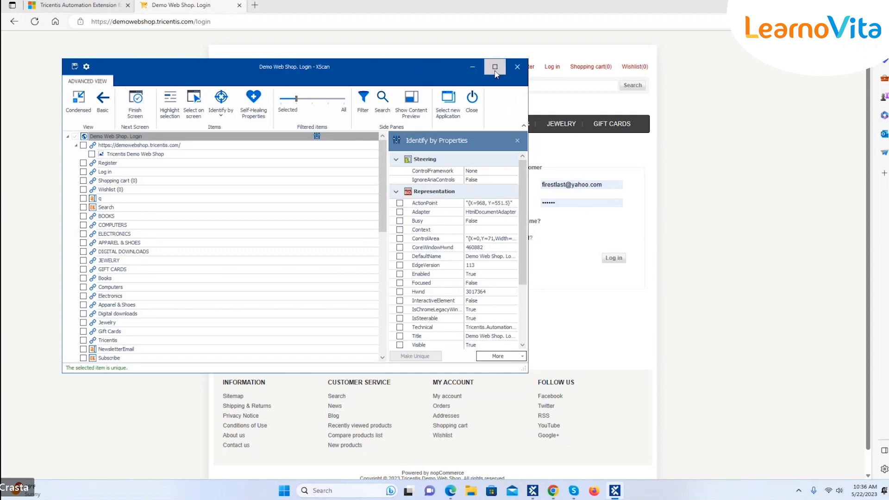
{"action": "mouse_move", "coordinate": [494, 68]}
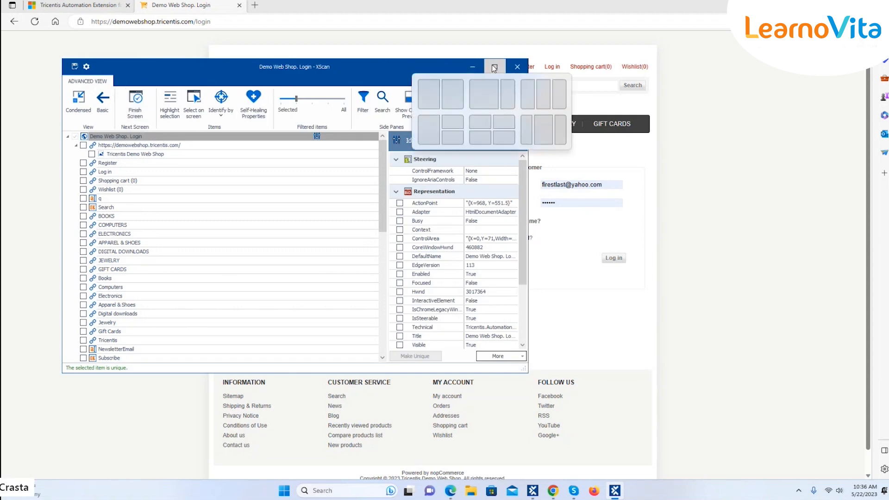
{"action": "left_click", "coordinate": [494, 68]}
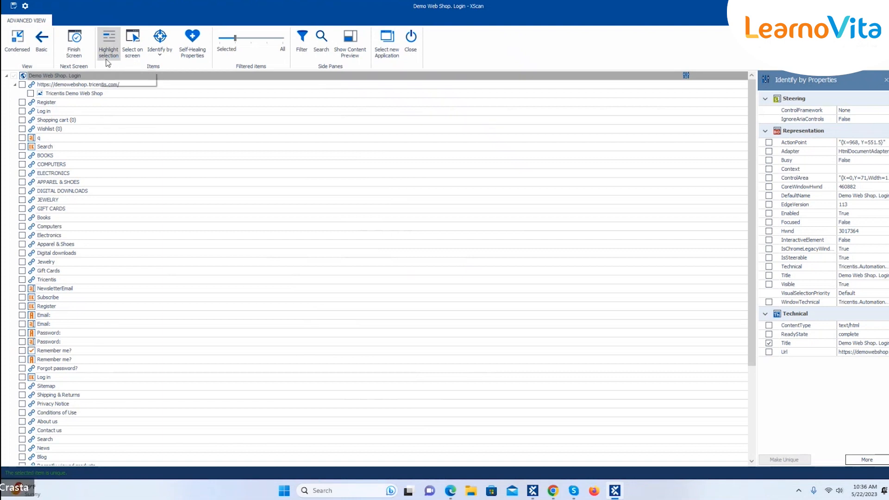
{"action": "left_click", "coordinate": [44, 103]}
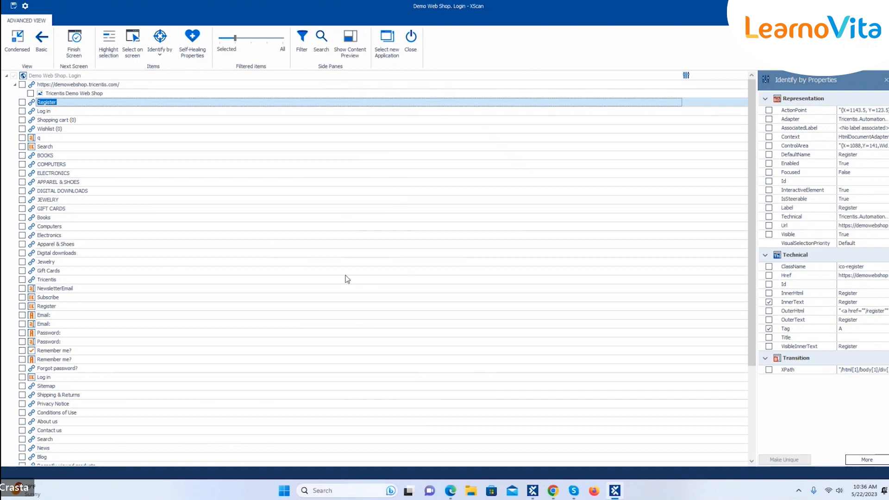
{"action": "left_click", "coordinate": [369, 271]}
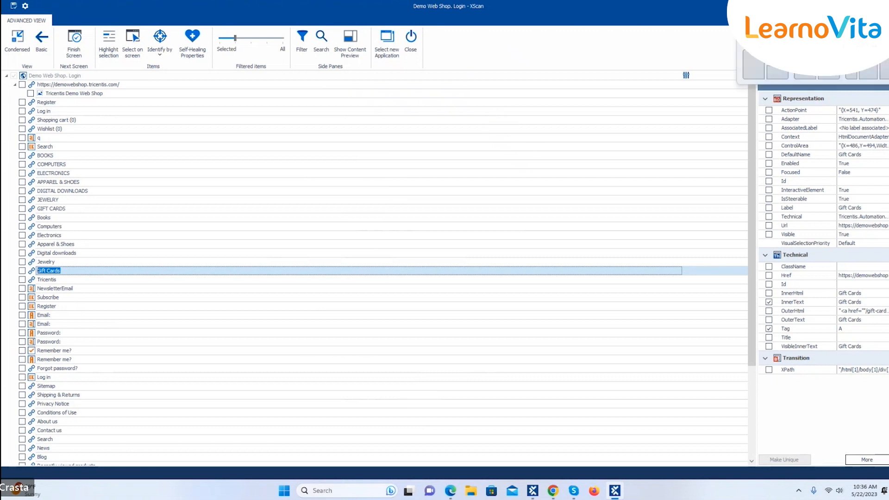
Restore XScan to a smaller window beside the log-in page and highlight the scanned Register and Log in links on the page
{"action": "double_click", "coordinate": [364, 12]}
{"action": "left_click_drag", "start_coordinate": [364, 68], "coordinate": [313, 26]}
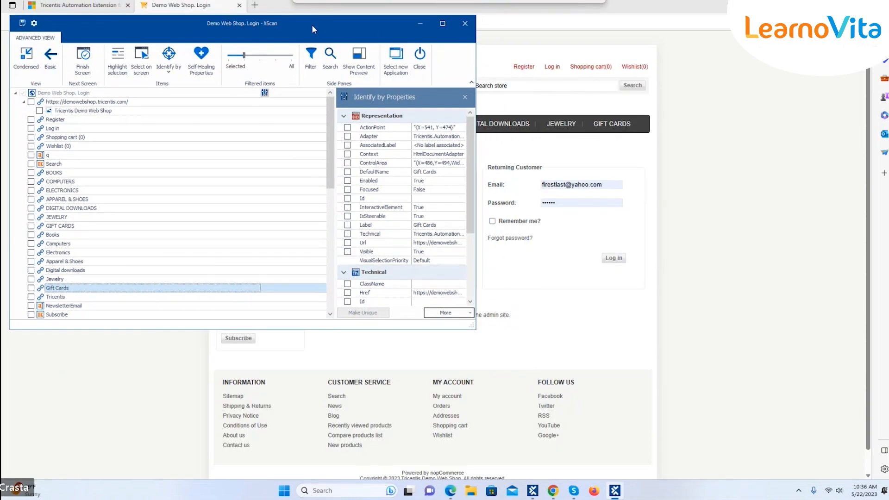
{"action": "left_click", "coordinate": [71, 120]}
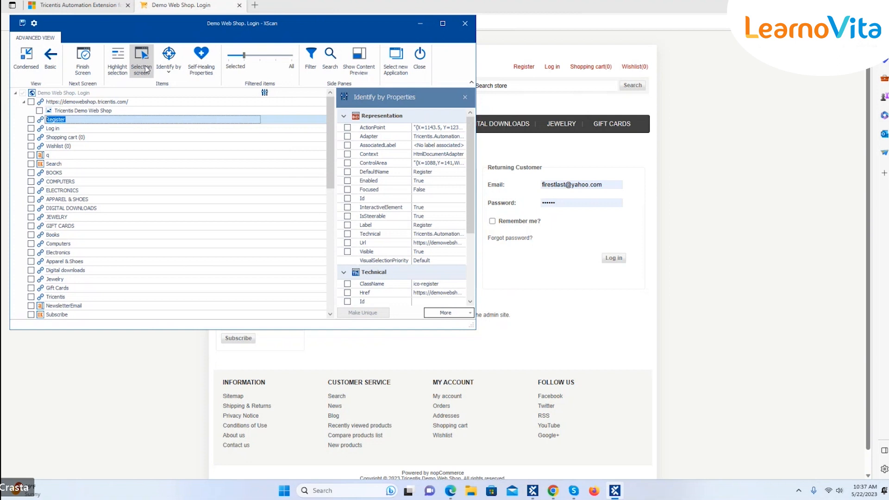
{"action": "left_click", "coordinate": [68, 129]}
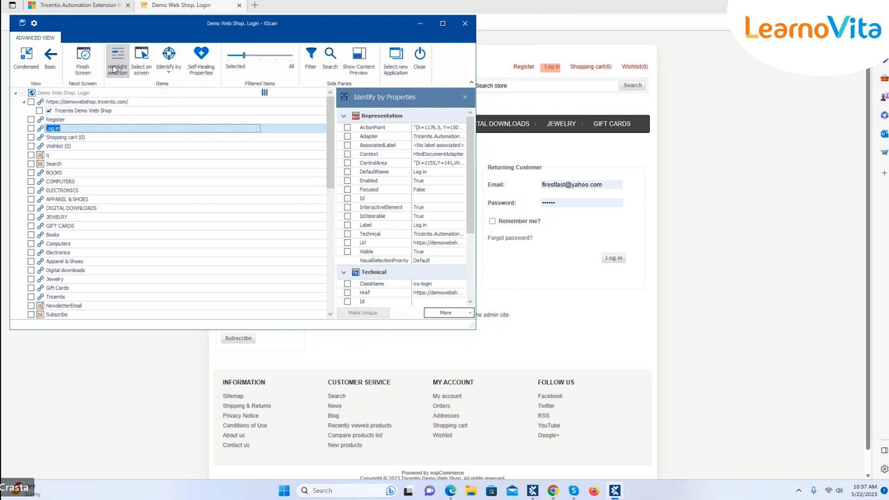
{"action": "left_click", "coordinate": [61, 122]}
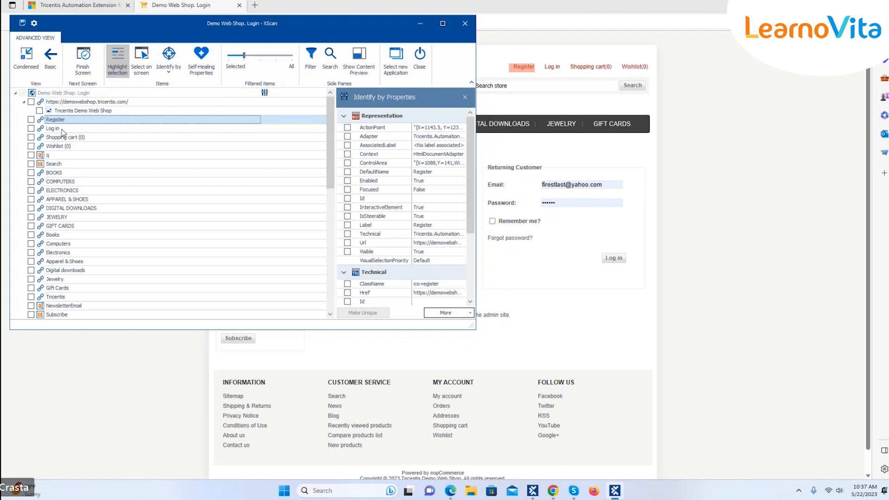
{"action": "left_click", "coordinate": [62, 129]}
Try on-screen selection, and highlight the scanned Log in button on the web page instead
{"action": "left_click", "coordinate": [143, 59]}
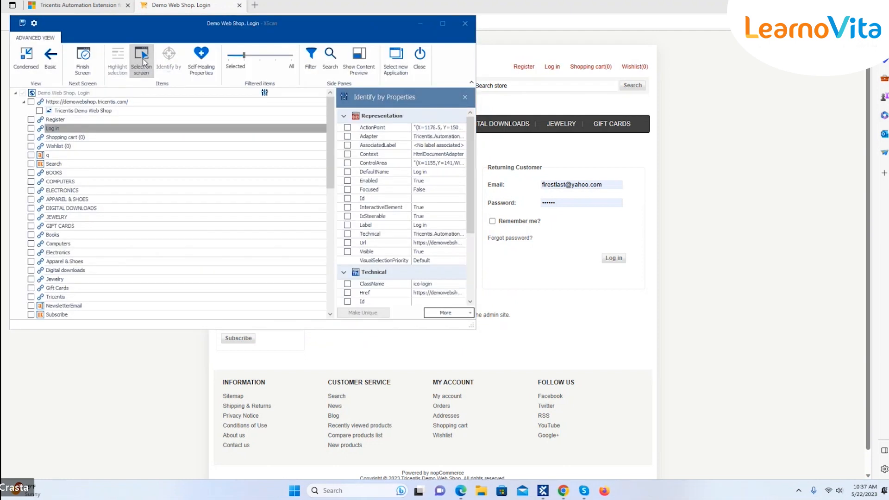
{"action": "left_click", "coordinate": [143, 59]}
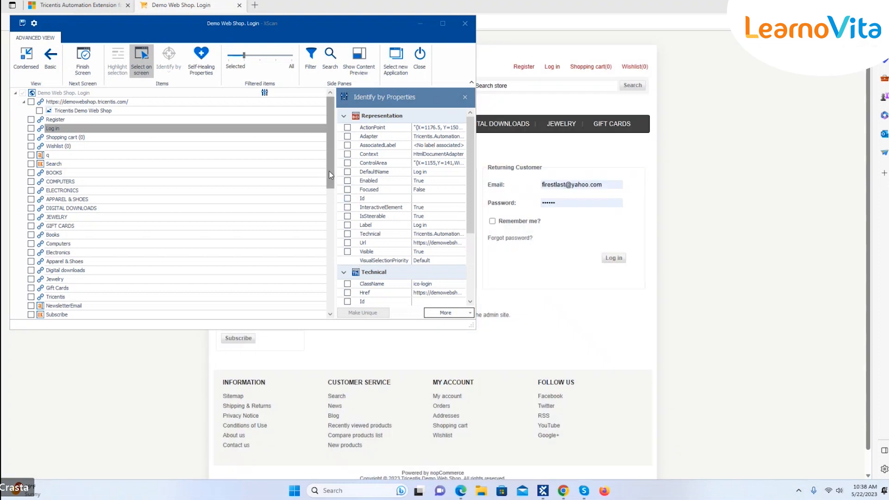
{"action": "left_click_drag", "start_coordinate": [331, 174], "coordinate": [334, 239]}
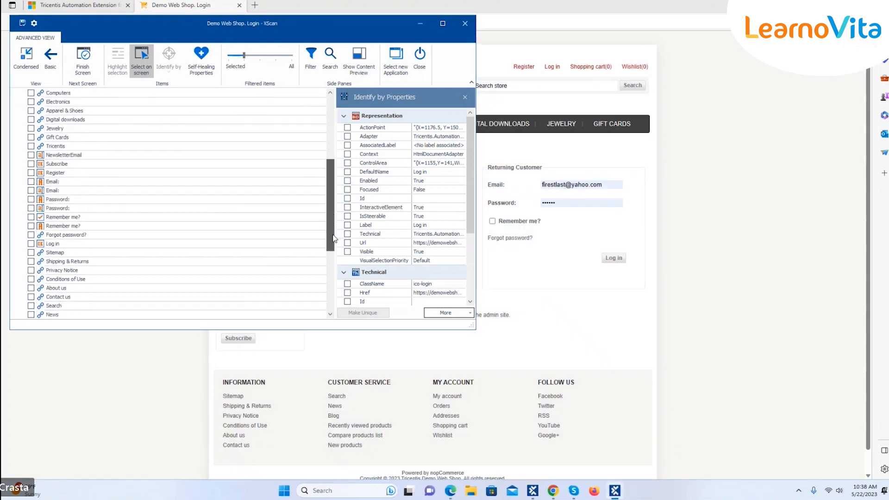
{"action": "left_click", "coordinate": [320, 244]}
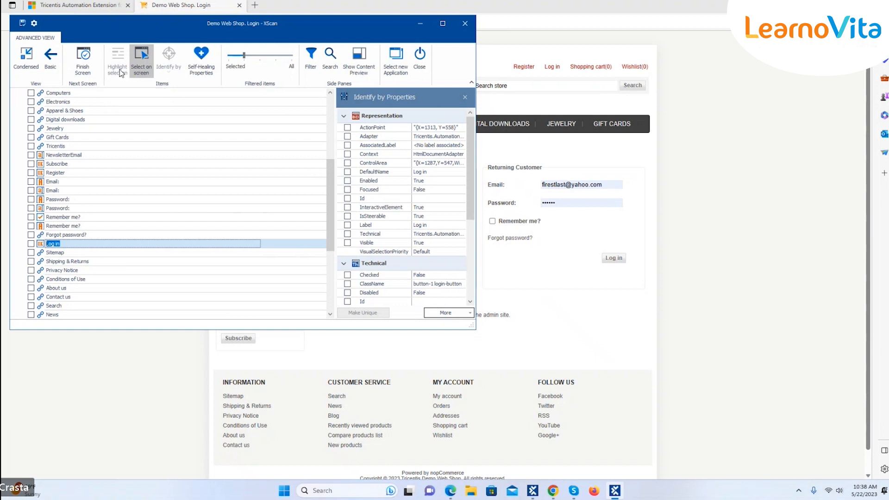
{"action": "left_click", "coordinate": [141, 71]}
{"action": "left_click", "coordinate": [118, 75]}
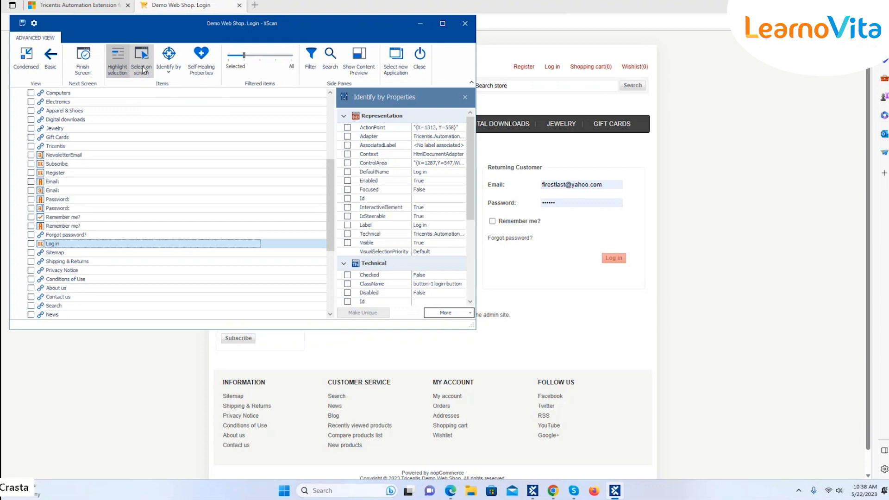
Review the available identification methods and the self-healing properties of the Log in button in a wider XScan window
{"action": "left_click", "coordinate": [167, 62]}
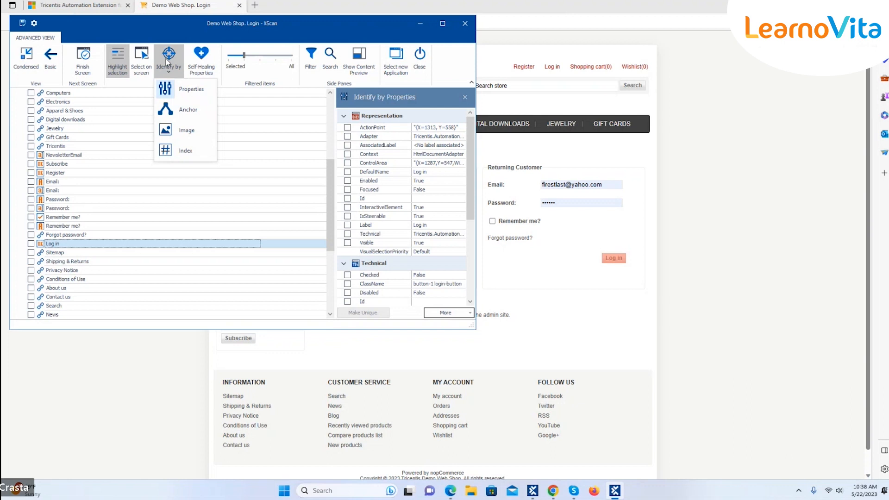
{"action": "left_click", "coordinate": [199, 61]}
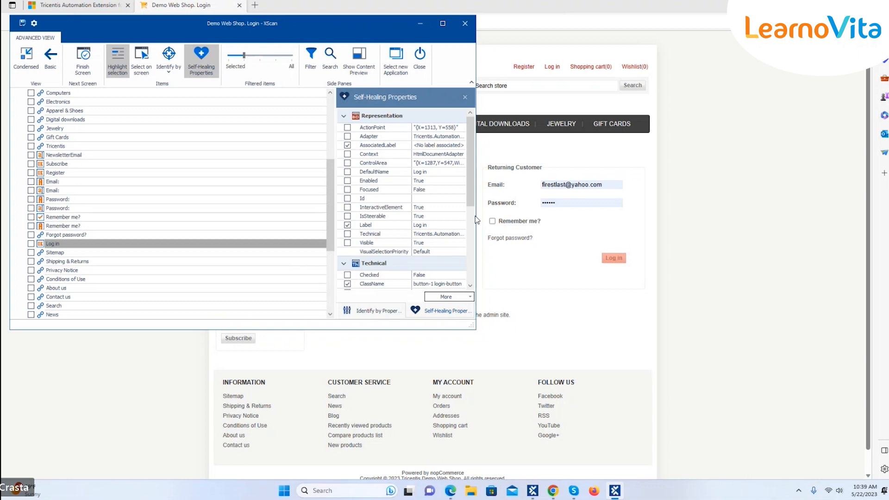
{"action": "left_click_drag", "start_coordinate": [476, 215], "coordinate": [540, 211]}
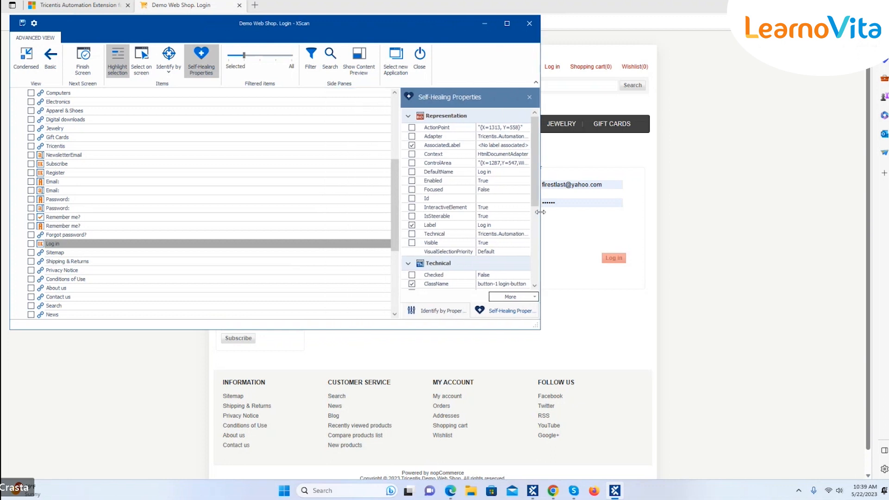
{"action": "left_click", "coordinate": [196, 63]}
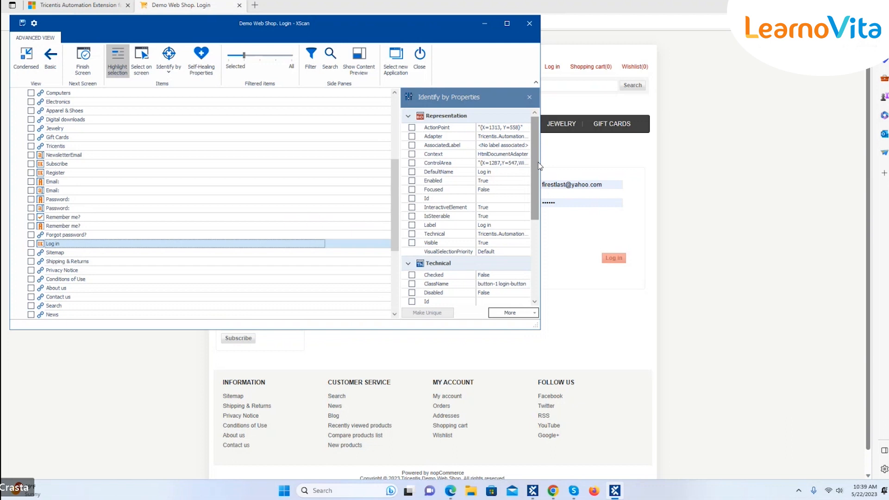
{"action": "left_click", "coordinate": [201, 59]}
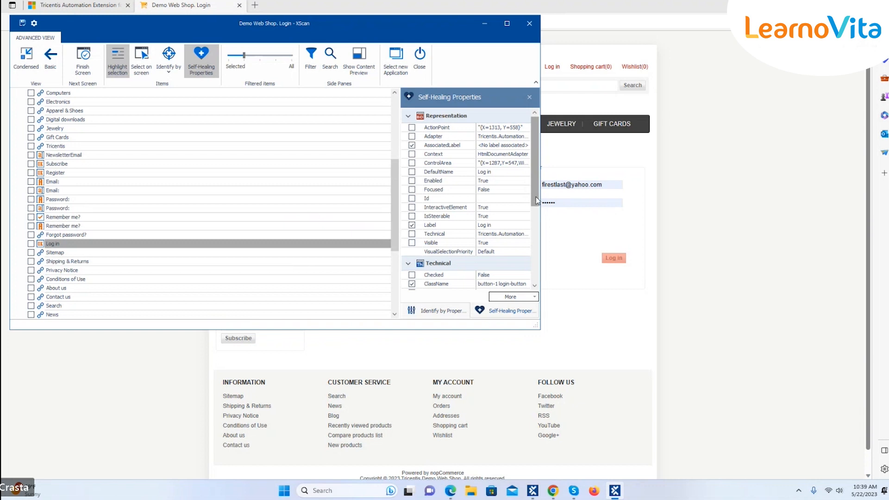
{"action": "mouse_move", "coordinate": [537, 198]}
{"action": "left_mouse_down"}
{"action": "mouse_move", "coordinate": [544, 216]}
{"action": "mouse_move", "coordinate": [553, 155]}
{"action": "left_mouse_up"}
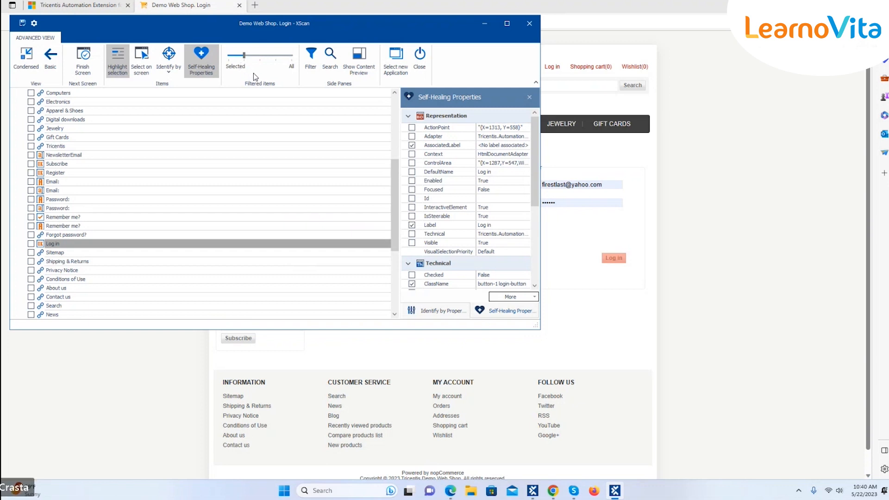
Compare the scanned elements at higher and lower filtered-items levels, restore the second level, and turn off page highlighting
{"action": "left_click", "coordinate": [245, 57]}
{"action": "left_click_drag", "start_coordinate": [245, 54], "coordinate": [258, 56]}
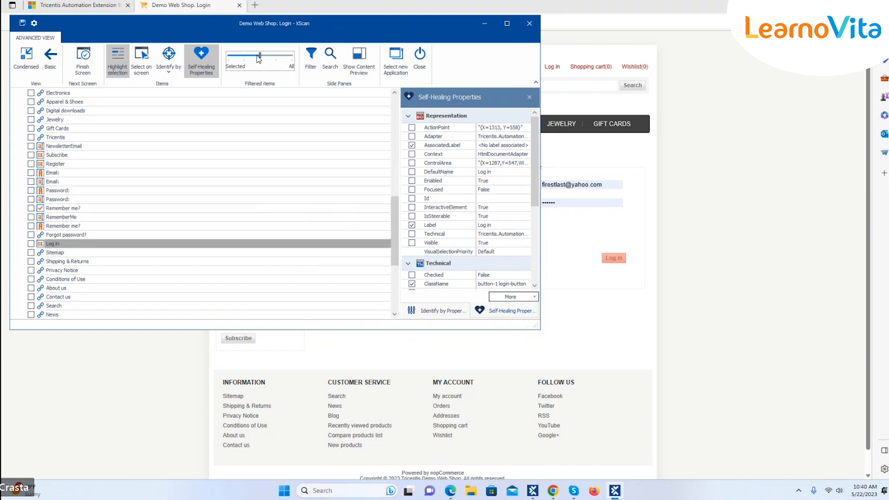
{"action": "left_click_drag", "start_coordinate": [258, 58], "coordinate": [281, 57]}
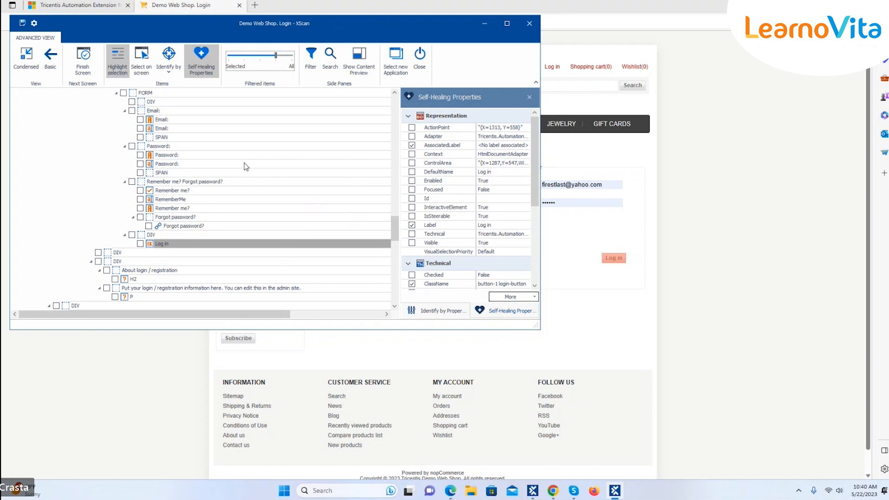
{"action": "left_click_drag", "start_coordinate": [271, 65], "coordinate": [230, 70]}
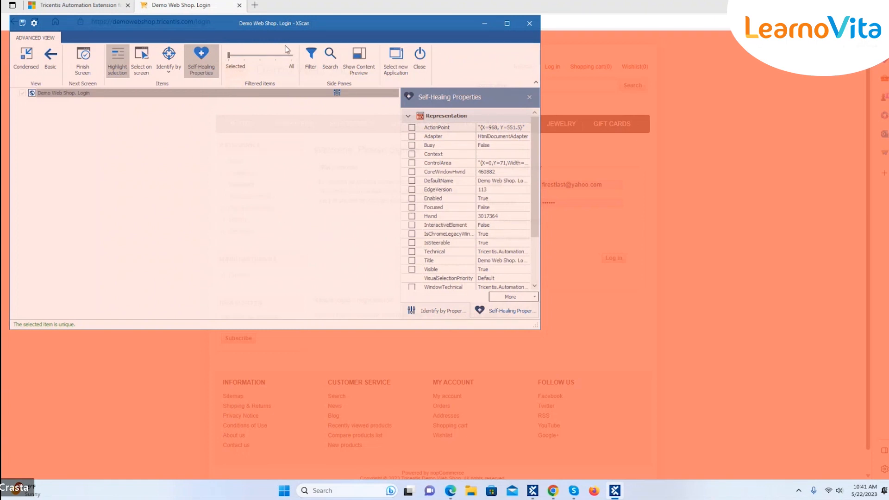
{"action": "left_click", "coordinate": [233, 56]}
{"action": "left_click", "coordinate": [237, 59]}
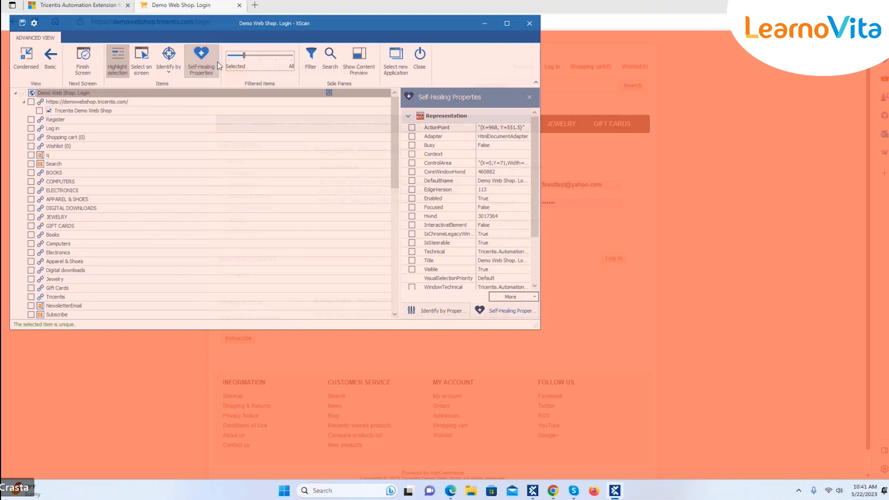
{"action": "left_click", "coordinate": [114, 66]}
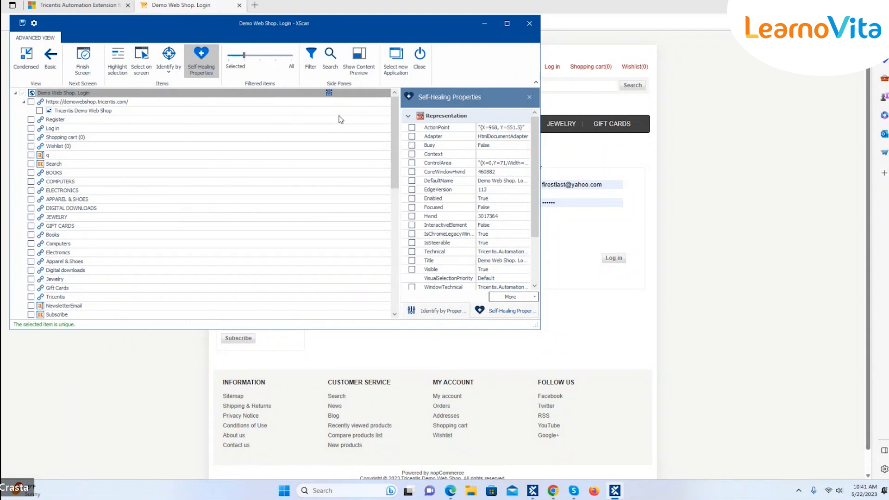
Filter the scanned elements by control type so that only Link remains selected
{"action": "left_click", "coordinate": [311, 62]}
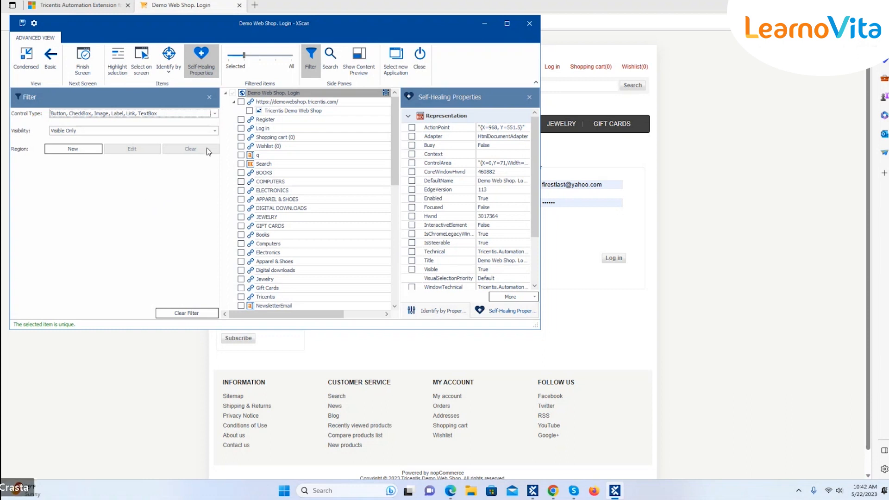
{"action": "left_click", "coordinate": [262, 129]}
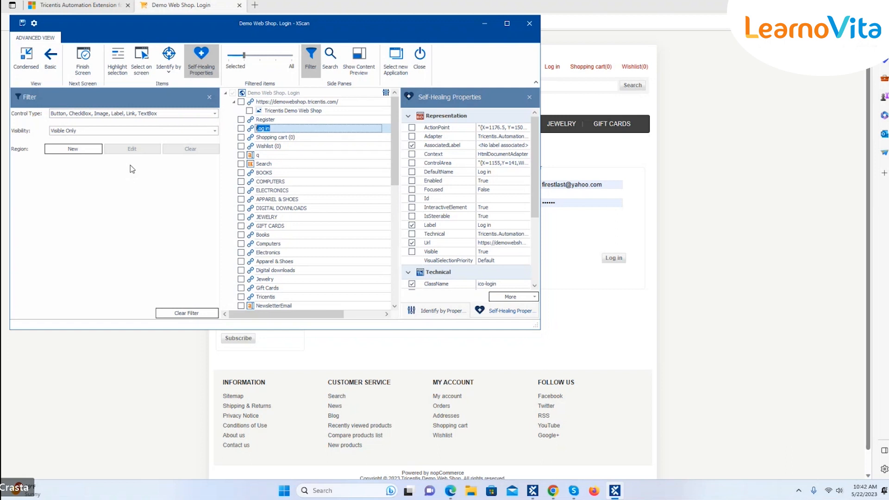
{"action": "left_click", "coordinate": [180, 115]}
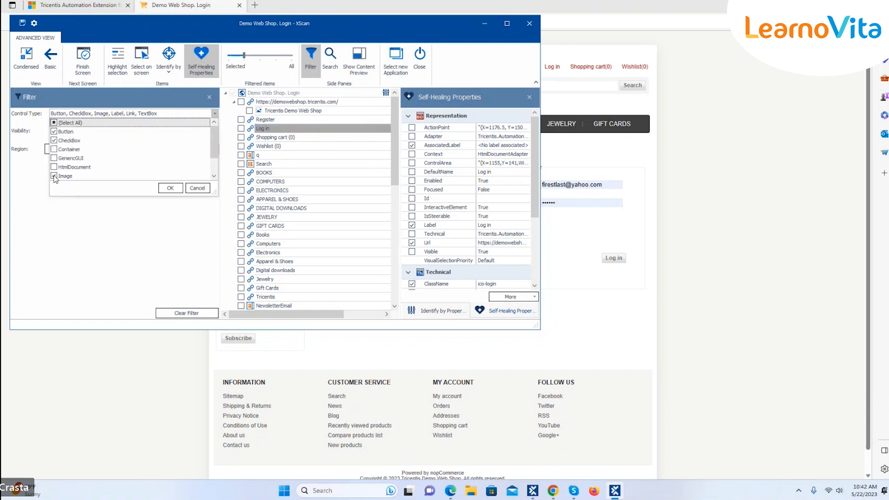
{"action": "scroll", "coordinate": [215, 174], "scroll_direction": "down", "scroll_amount": 1}
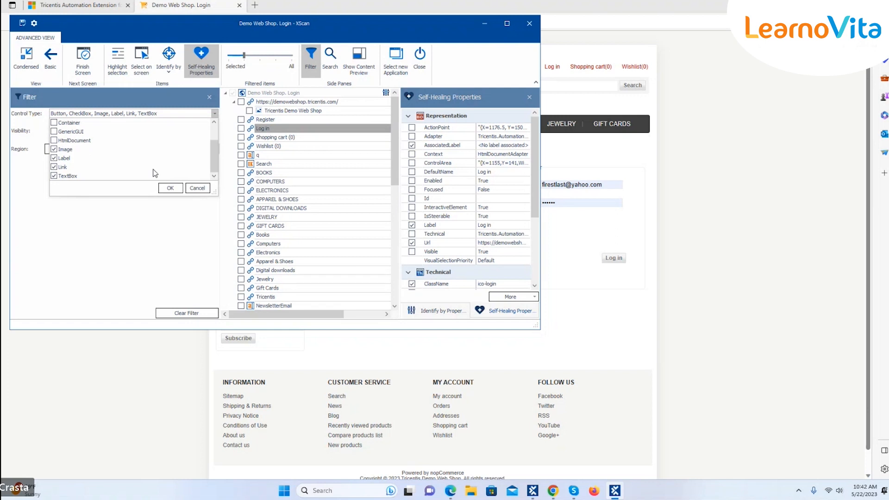
{"action": "left_click", "coordinate": [54, 176]}
{"action": "left_click", "coordinate": [54, 158]}
{"action": "left_click", "coordinate": [53, 149]}
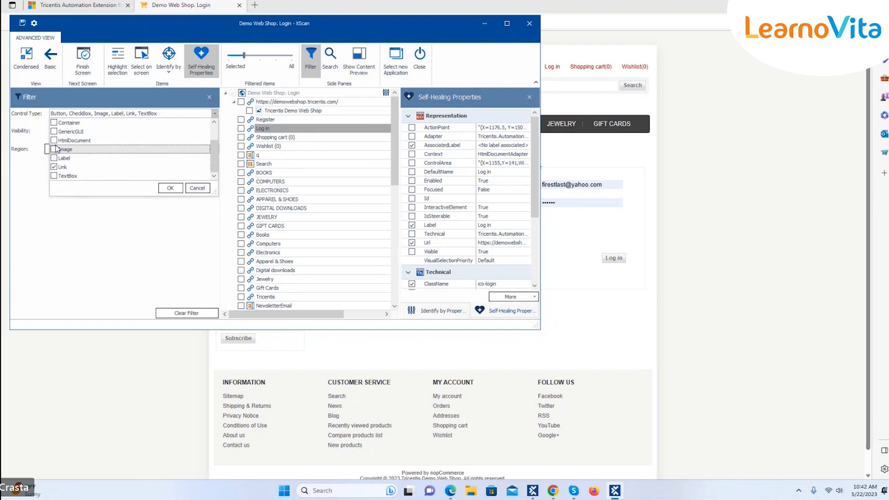
{"action": "scroll", "coordinate": [214, 148], "scroll_direction": "up", "scroll_amount": 1}
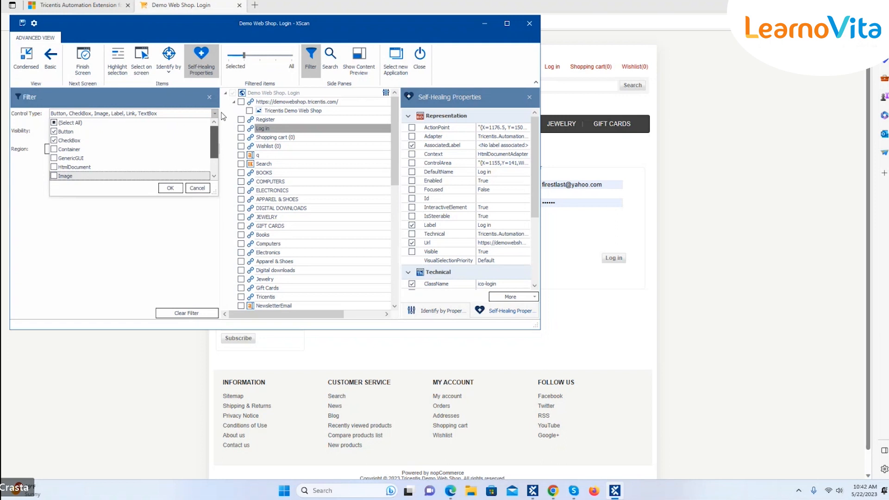
{"action": "left_click", "coordinate": [59, 132]}
{"action": "left_click", "coordinate": [65, 141]}
{"action": "left_click", "coordinate": [169, 189]}
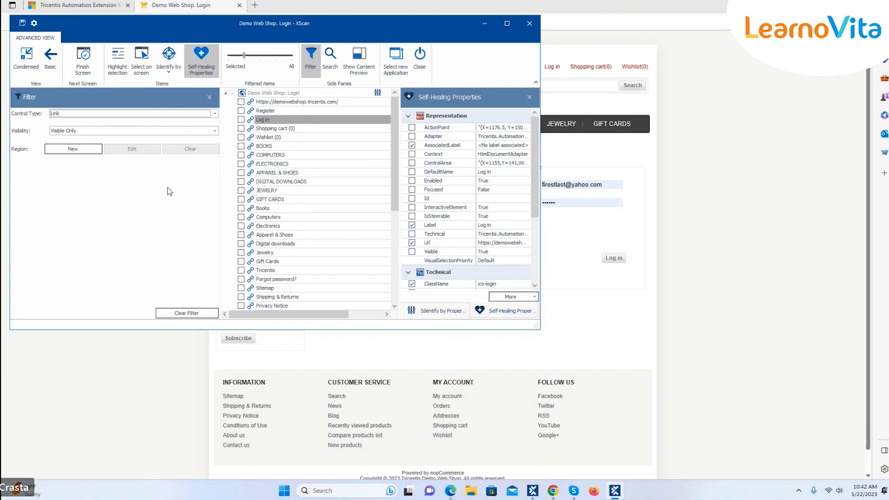
Keep the filter's visibility at Visible Only and close the Self-Healing Properties
{"action": "left_click", "coordinate": [92, 149]}
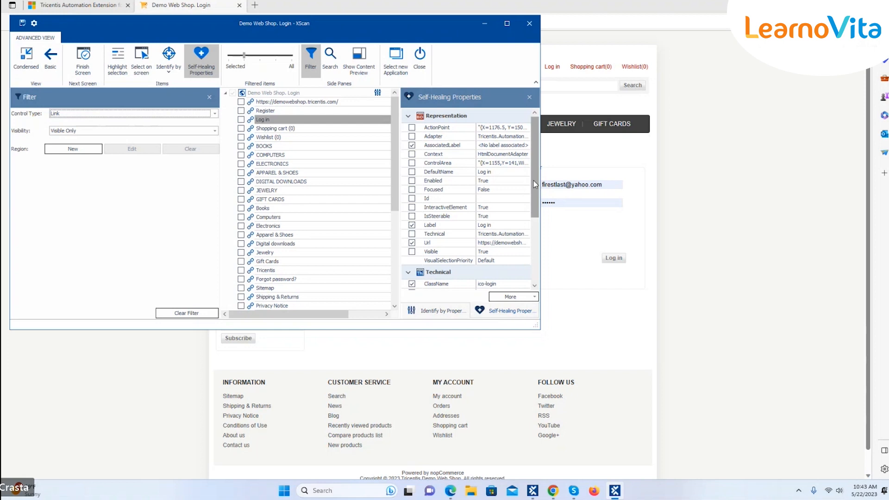
{"action": "left_click", "coordinate": [150, 135]}
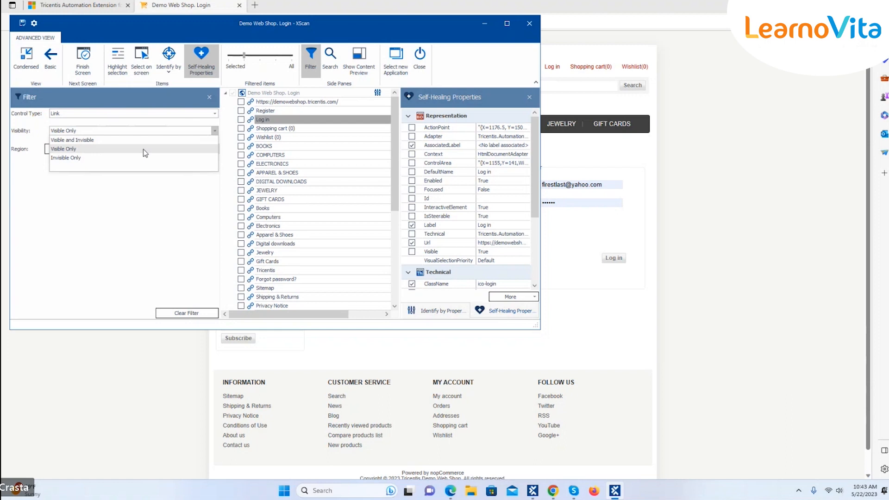
{"action": "left_click", "coordinate": [145, 153]}
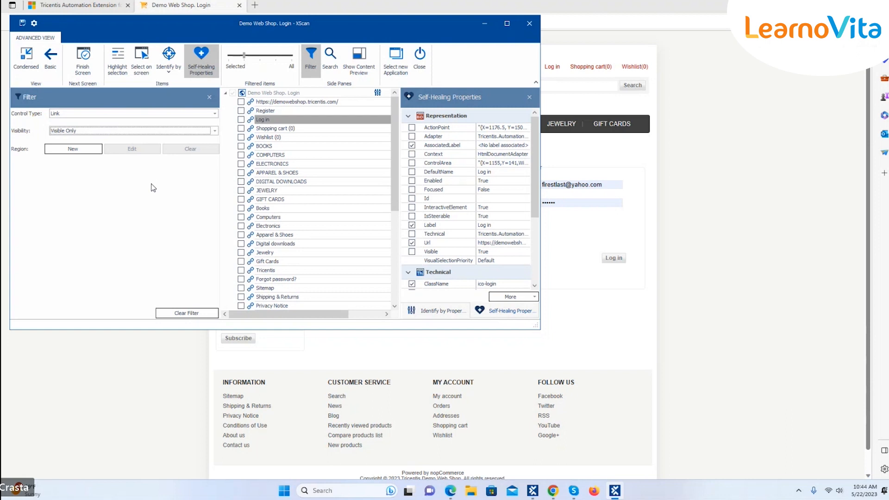
{"action": "left_click", "coordinate": [202, 59]}
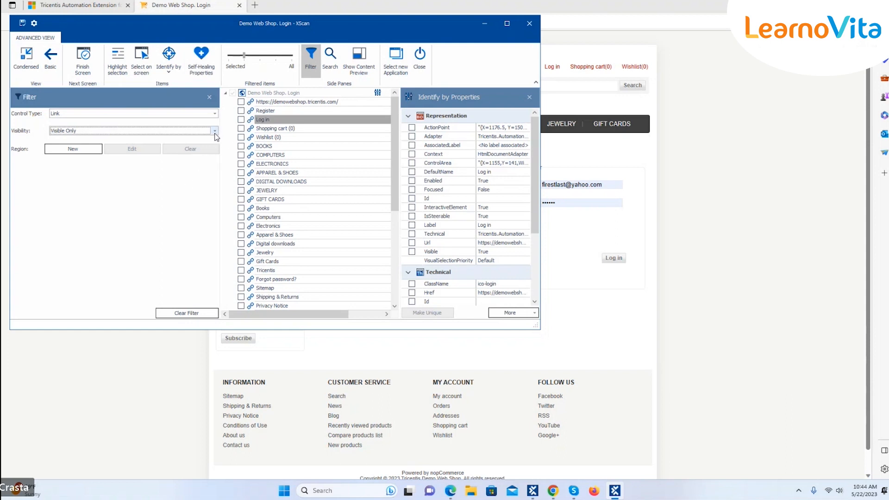
Switch the filter's visibility to Invisible Only to compare the listed links, and return it to Visible Only
{"action": "scroll", "coordinate": [297, 270], "scroll_direction": "down", "scroll_amount": 1}
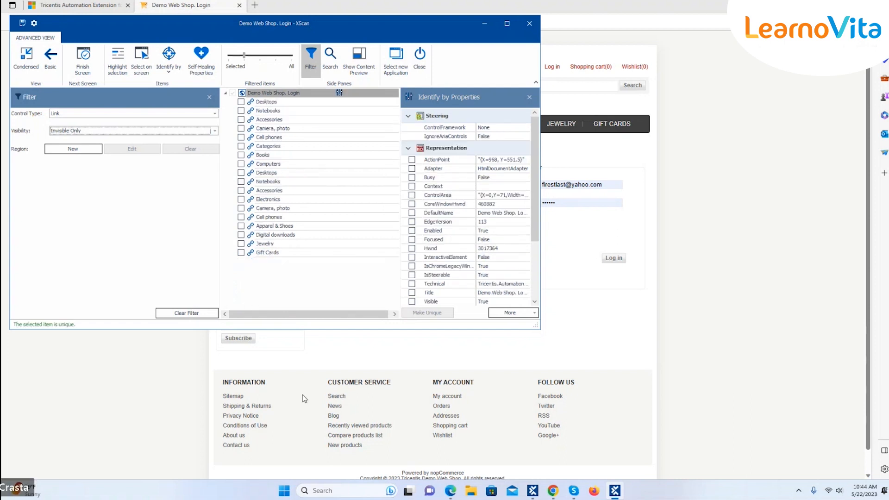
{"action": "left_click", "coordinate": [166, 132]}
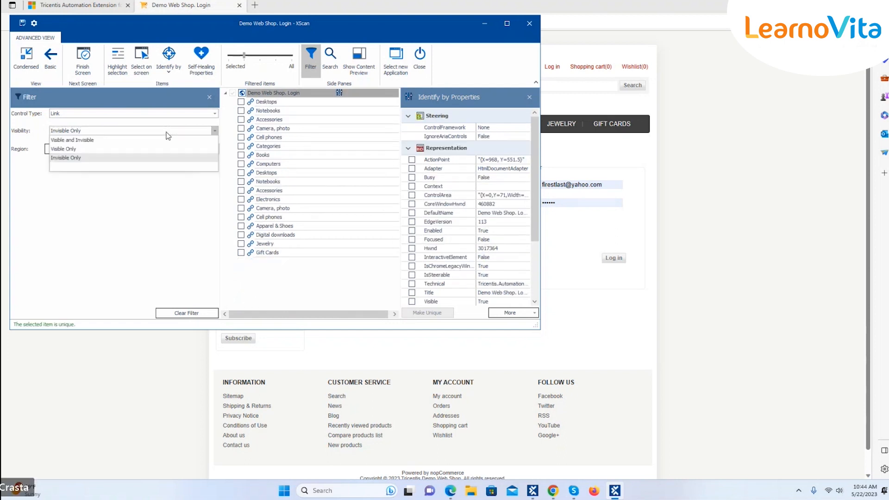
{"action": "left_click", "coordinate": [131, 150]}
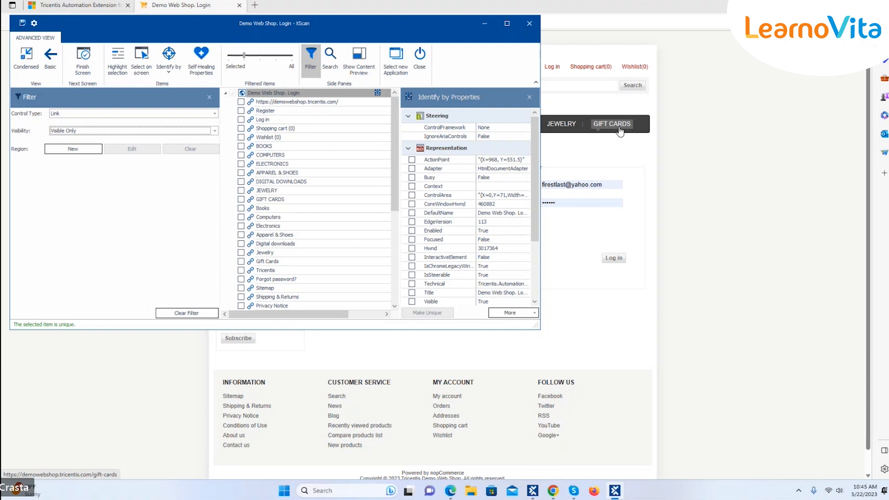
{"action": "left_click_drag", "start_coordinate": [538, 326], "coordinate": [533, 326]}
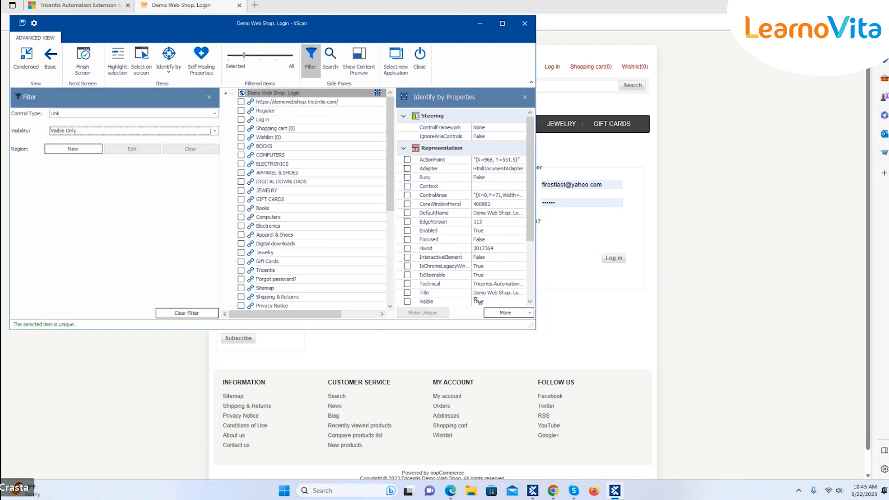
Narrow the XScan window and its Filter pane, and minimize the window to uncover the log-in page
{"action": "left_click_drag", "start_coordinate": [477, 301], "coordinate": [476, 301]}
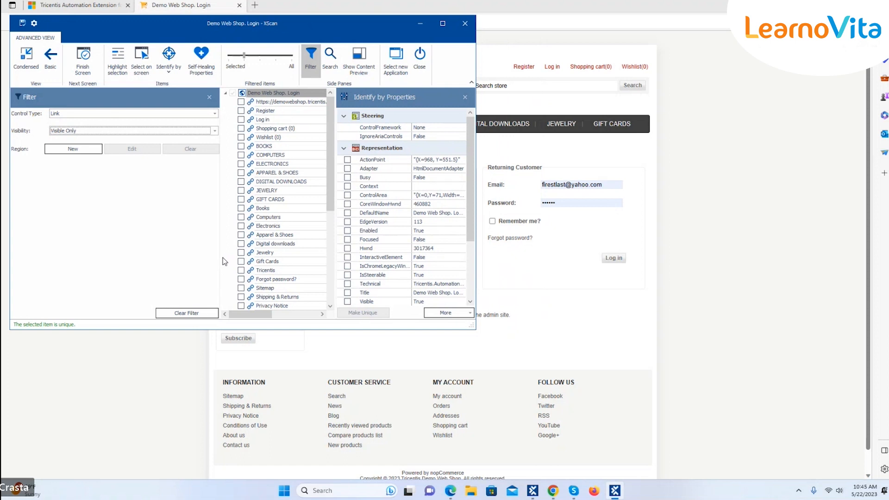
{"action": "left_click_drag", "start_coordinate": [220, 258], "coordinate": [170, 258]}
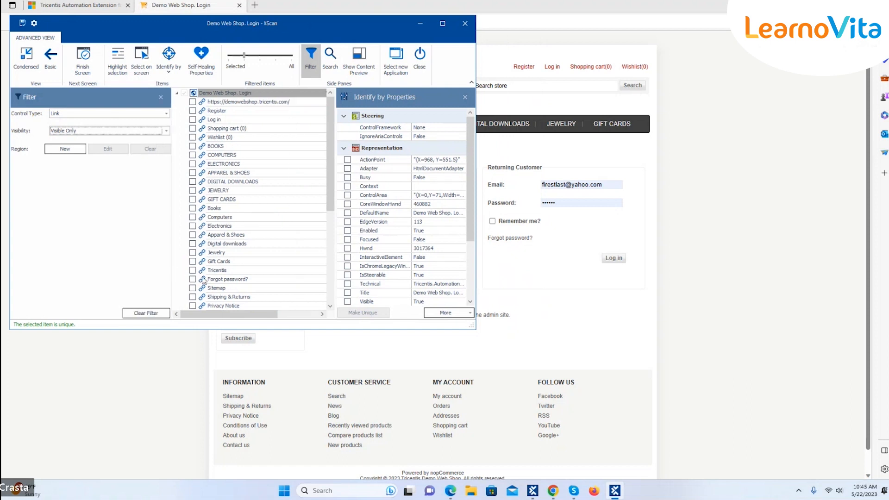
{"action": "left_click", "coordinate": [420, 23]}
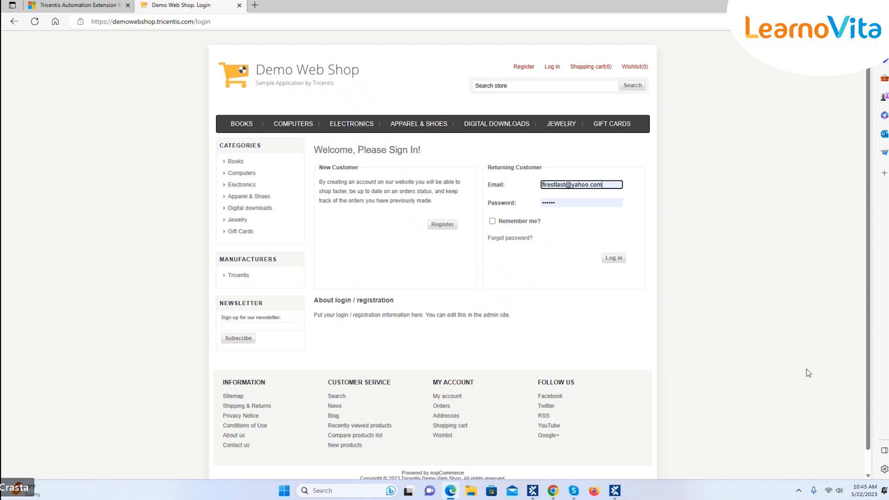
Close the Filter pane and search the scanned elements for "computer"
{"action": "mouse_move", "coordinate": [349, 133]}
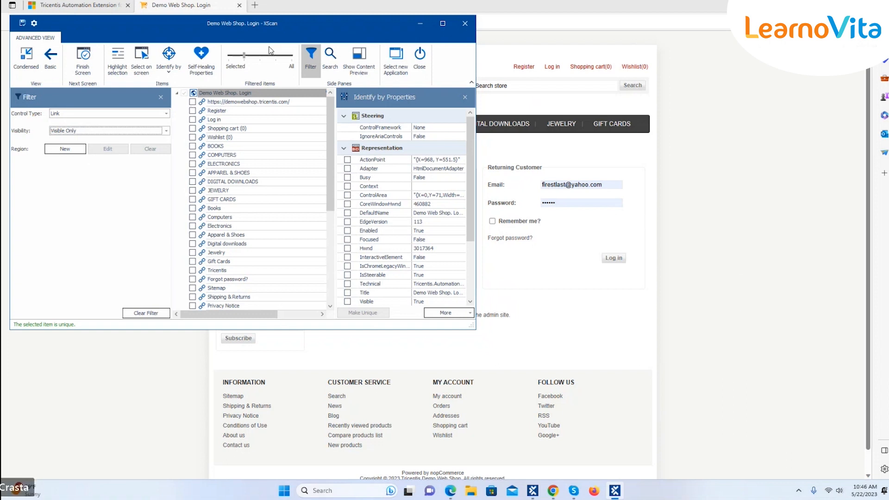
{"action": "left_click", "coordinate": [310, 60]}
{"action": "left_click", "coordinate": [328, 67]}
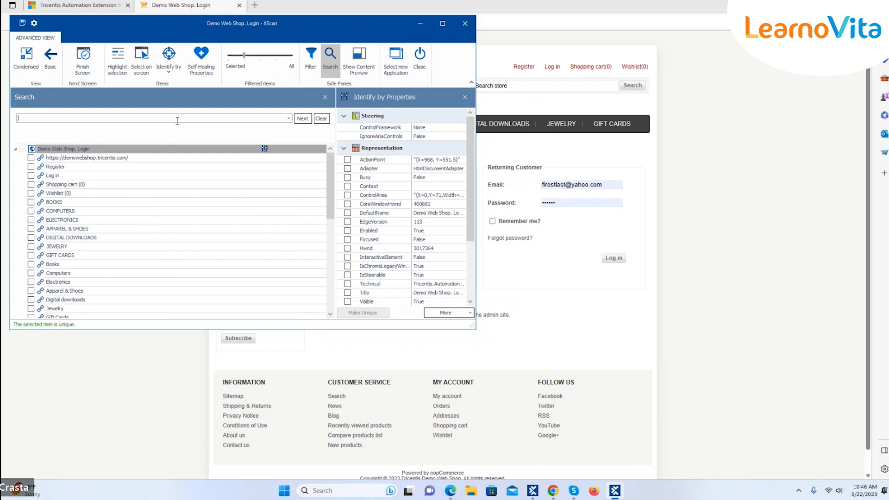
{"action": "type", "text": "omputer"}
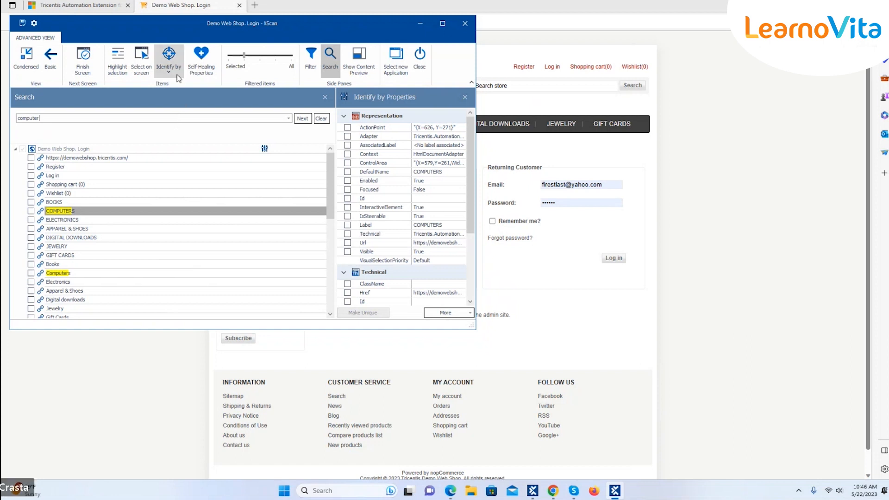
Show the content preview for the COMPUTERS link and close the Search pane
{"action": "left_click", "coordinate": [364, 66]}
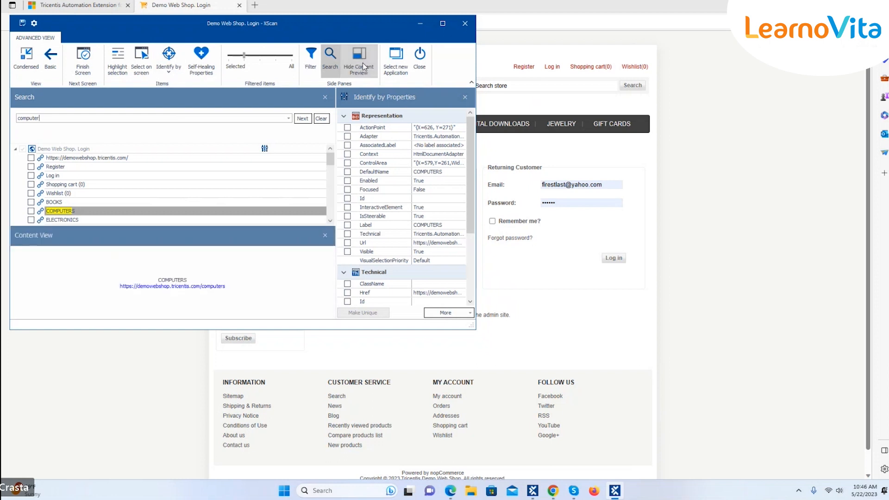
{"action": "left_click", "coordinate": [330, 59]}
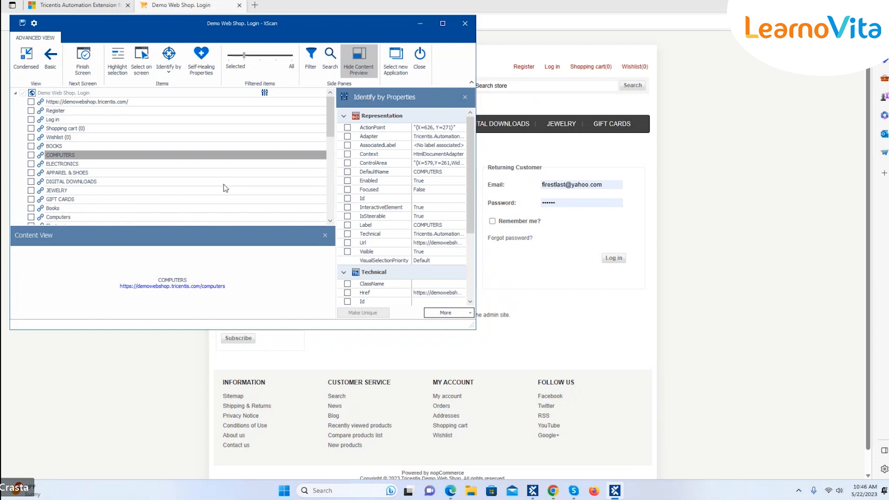
{"action": "mouse_move", "coordinate": [470, 188]}
{"action": "left_mouse_down"}
{"action": "mouse_move", "coordinate": [467, 245]}
{"action": "mouse_move", "coordinate": [466, 183]}
{"action": "left_mouse_up"}
Reset the filter's control type to all types and close the Filter pane
{"action": "left_click", "coordinate": [311, 55]}
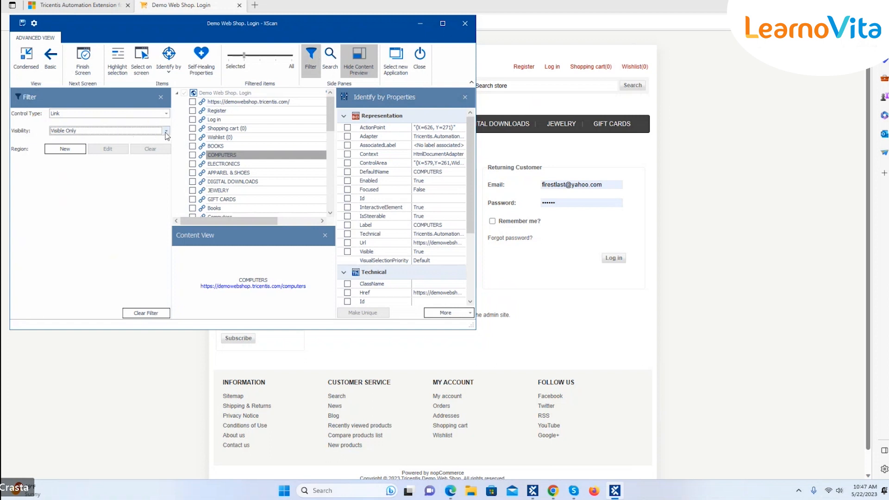
{"action": "left_click", "coordinate": [166, 113]}
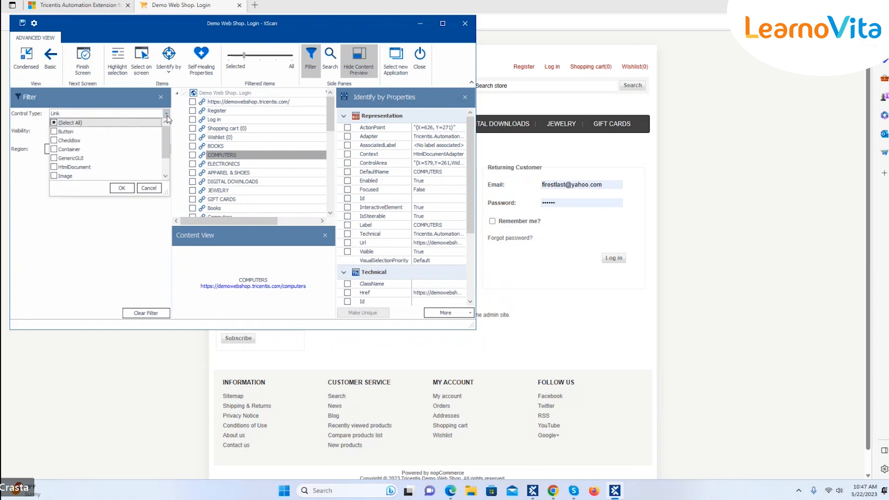
{"action": "left_click", "coordinate": [53, 123]}
{"action": "left_click", "coordinate": [121, 189]}
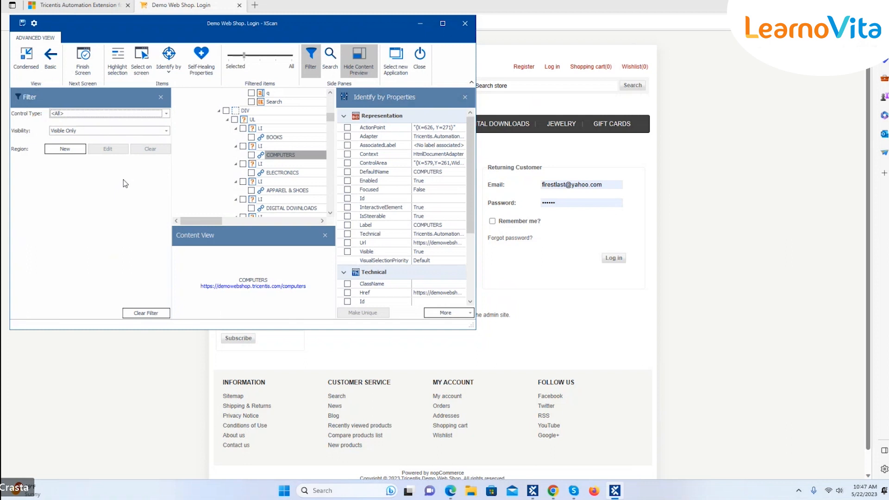
{"action": "left_click", "coordinate": [310, 59]}
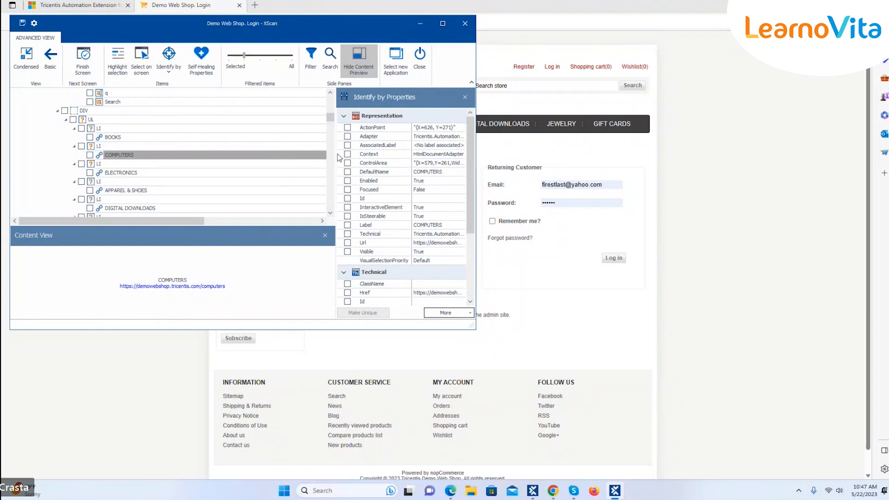
Preview the content of the Tricentis Demo Web Shop image near the beginning of the element tree
{"action": "left_click_drag", "start_coordinate": [330, 122], "coordinate": [331, 100]}
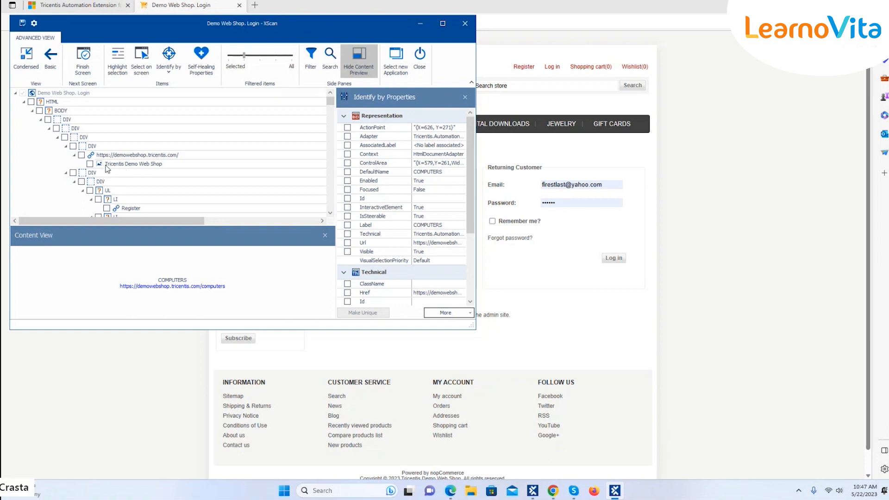
{"action": "left_click", "coordinate": [122, 165]}
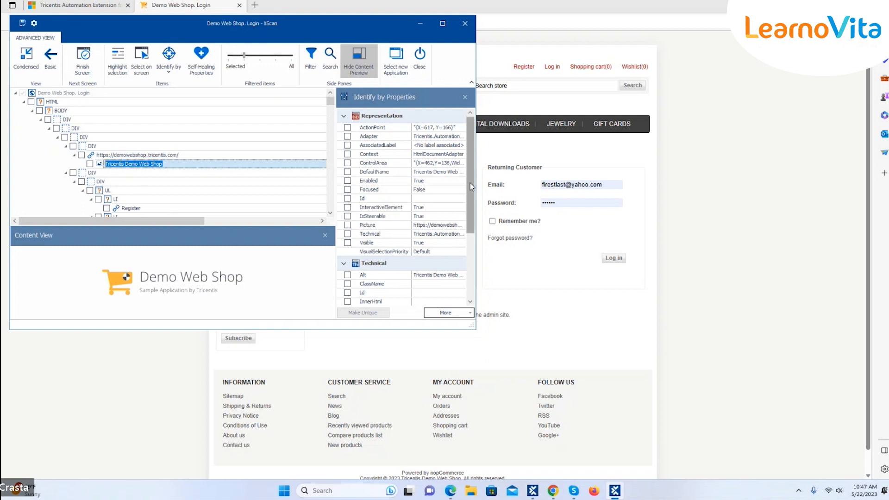
{"action": "left_click_drag", "start_coordinate": [471, 186], "coordinate": [480, 120]}
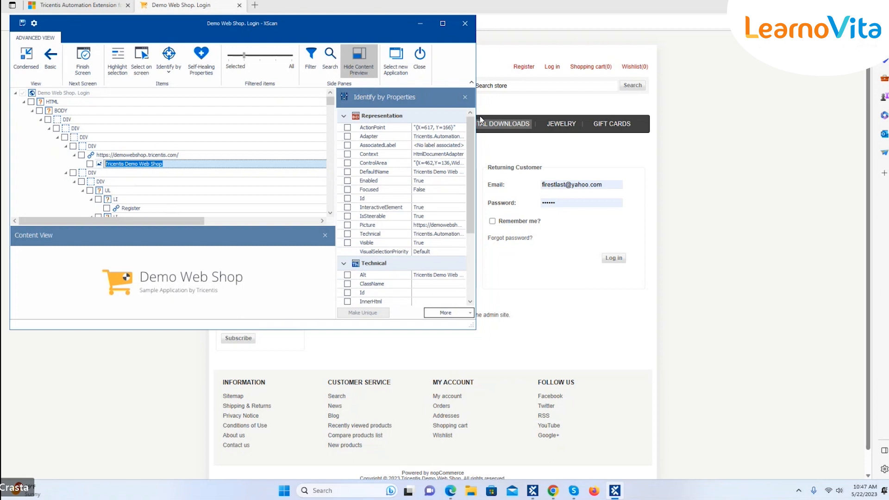
Compare the shop image with its content preview hidden and shown, examine its Technical and Transition properties, and hide the preview again
{"action": "left_click", "coordinate": [356, 66]}
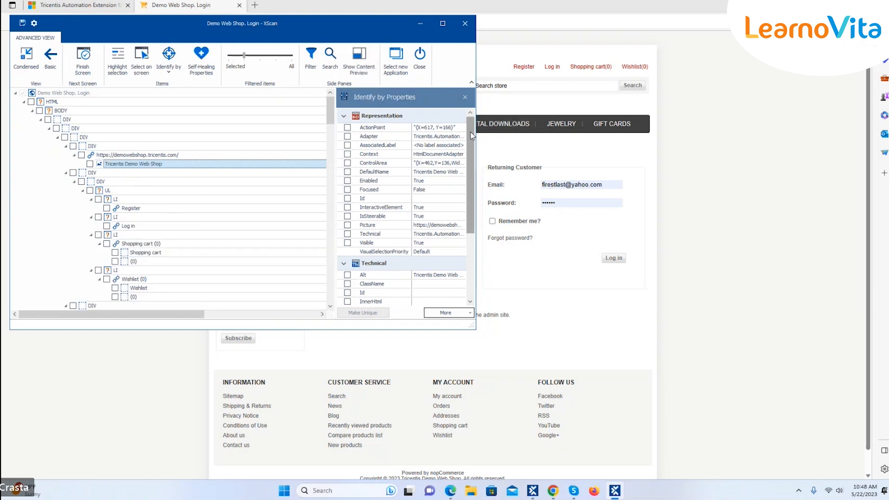
{"action": "scroll", "coordinate": [468, 201], "scroll_direction": "down", "scroll_amount": 3}
{"action": "left_click_drag", "start_coordinate": [468, 201], "coordinate": [485, 113]}
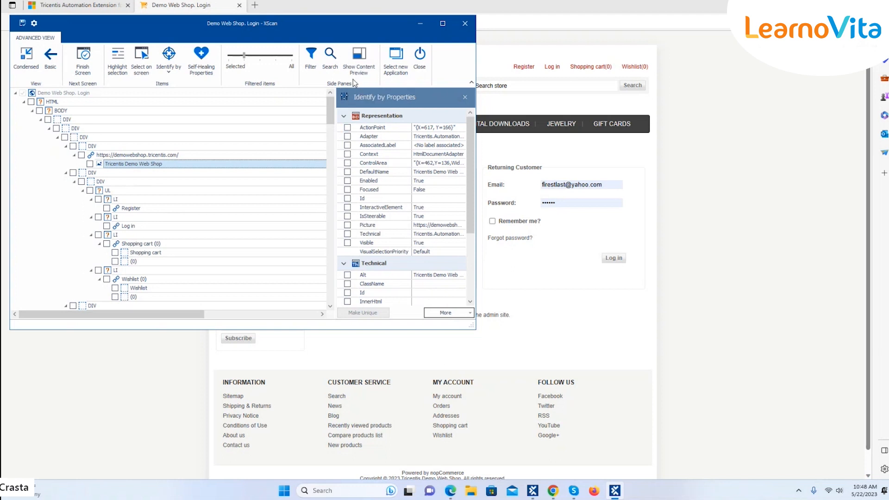
{"action": "left_click", "coordinate": [359, 61]}
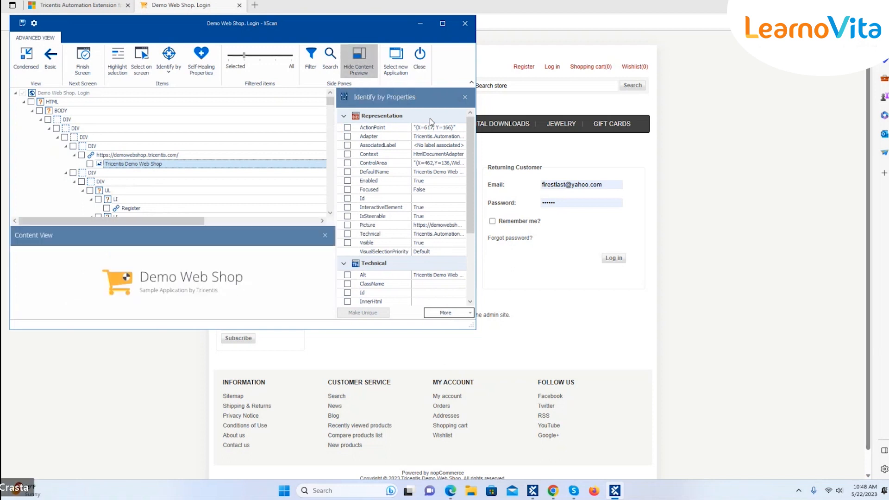
{"action": "left_click_drag", "start_coordinate": [469, 206], "coordinate": [469, 284]}
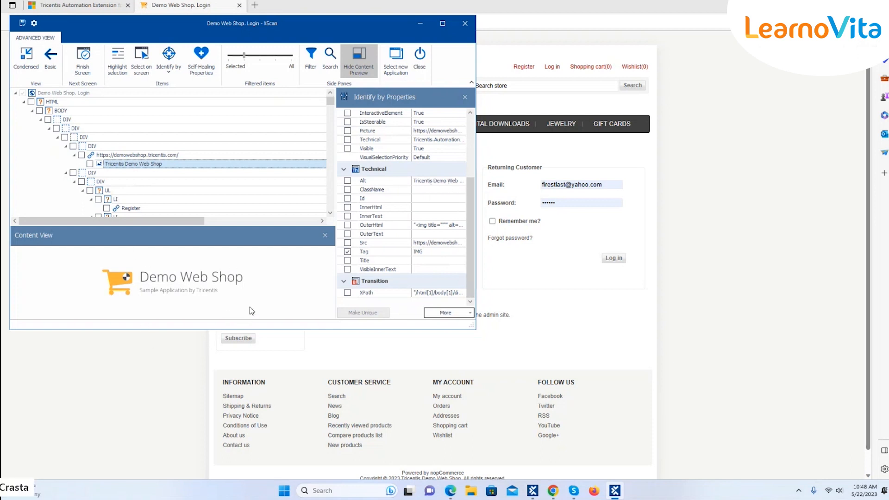
{"action": "left_click", "coordinate": [365, 62]}
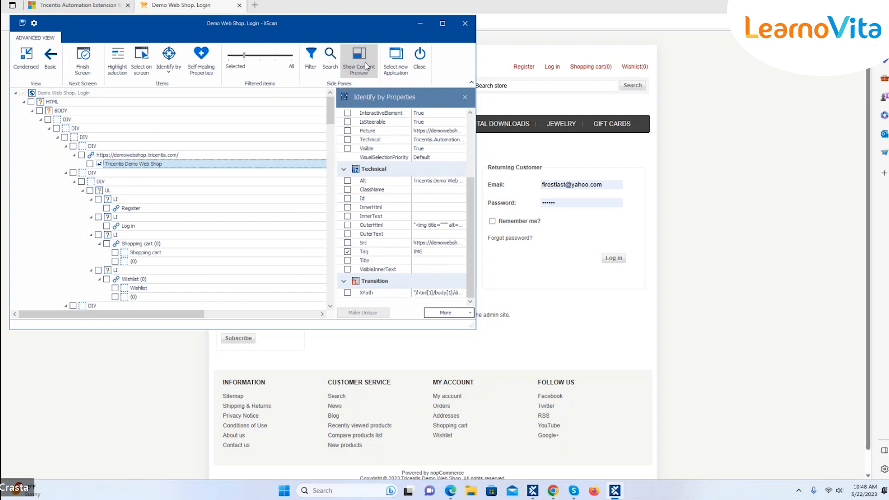
View the applications available for a new scan without switching, and look over the Identify by options
{"action": "left_click", "coordinate": [396, 59]}
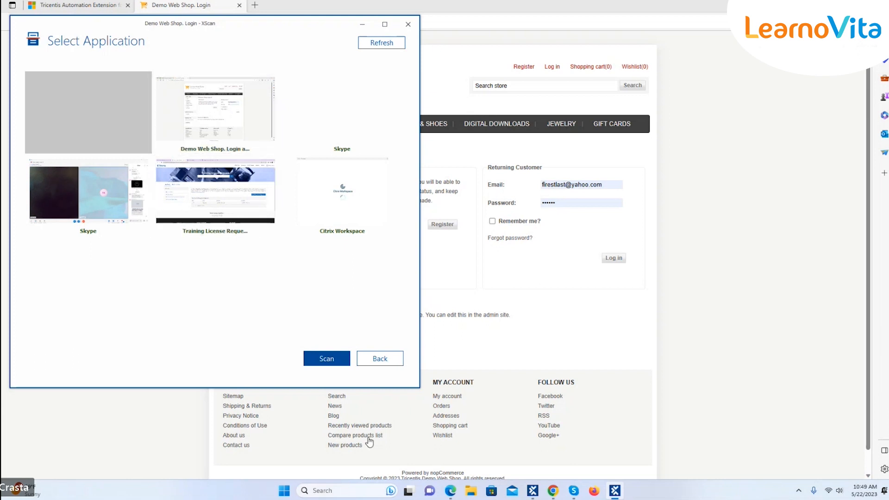
{"action": "left_click", "coordinate": [390, 361]}
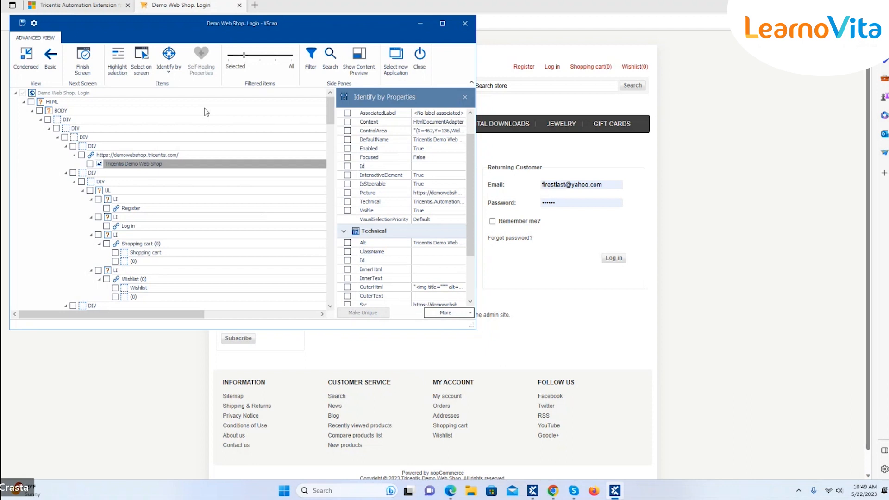
{"action": "left_click", "coordinate": [170, 68]}
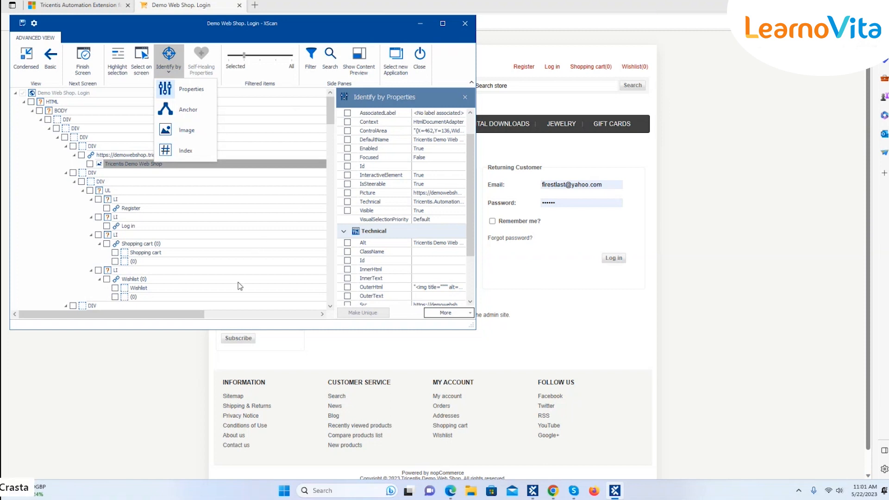
{"action": "left_click", "coordinate": [279, 324]}
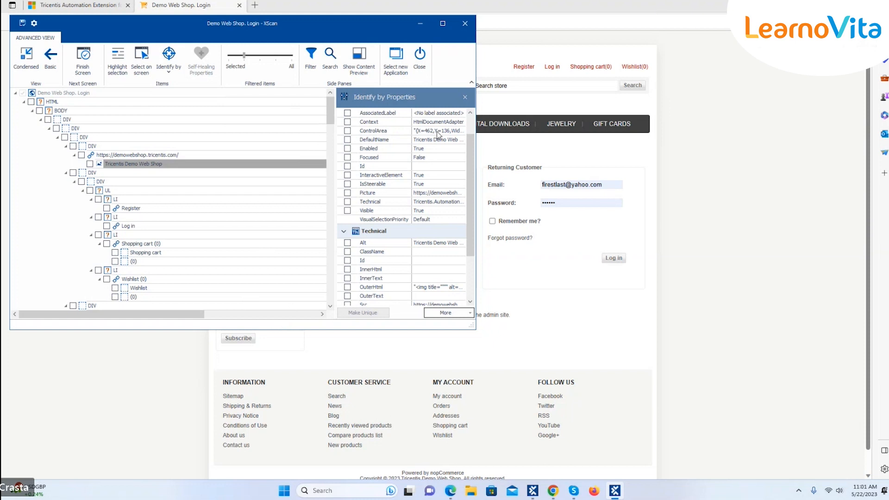
Use Select on screen to pick the Email text box and its label directly from the log-in page
{"action": "mouse_move", "coordinate": [443, 25]}
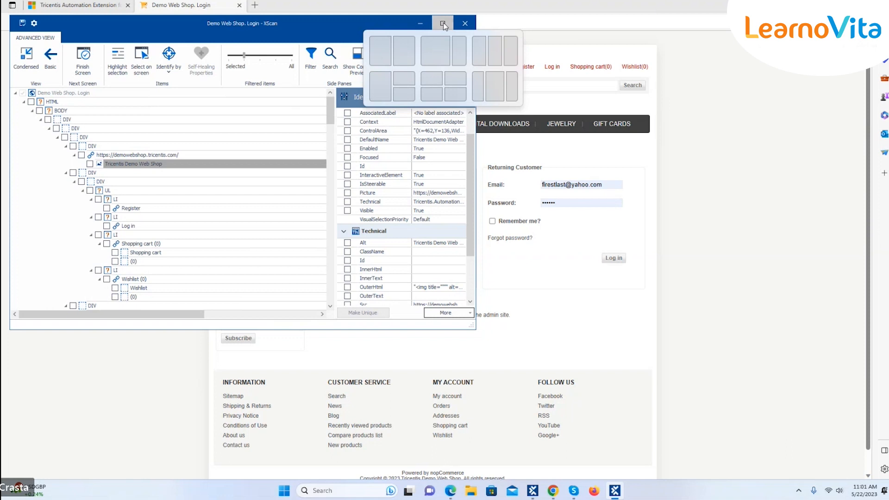
{"action": "left_click", "coordinate": [443, 24]}
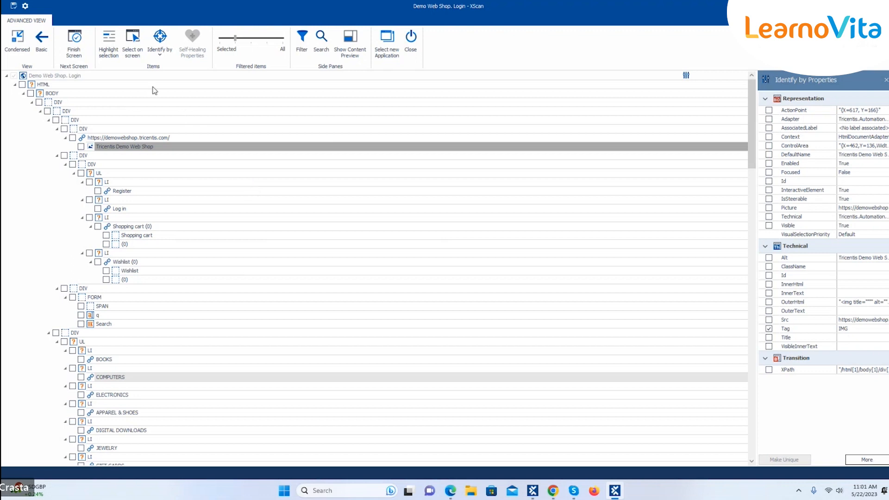
{"action": "left_click", "coordinate": [138, 46]}
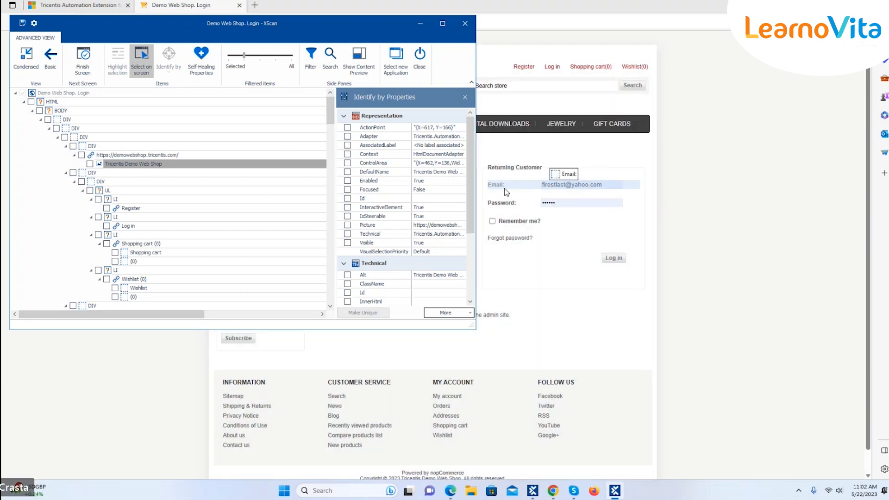
{"action": "left_click", "coordinate": [549, 188]}
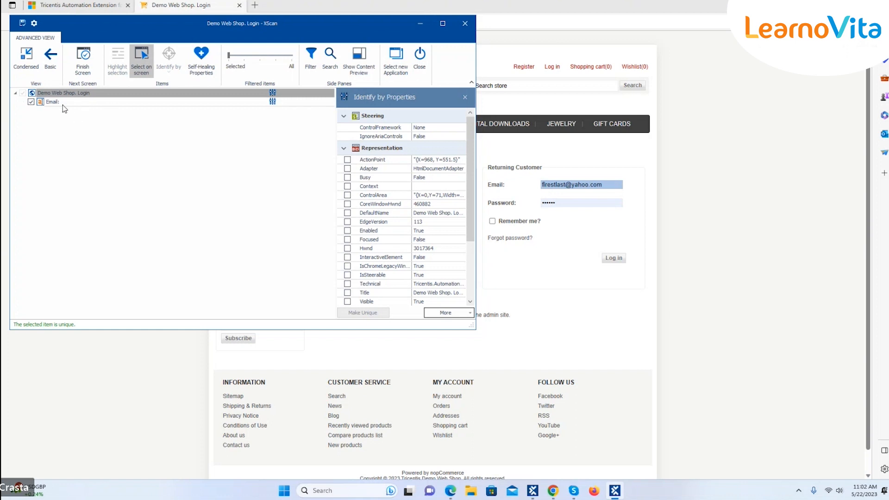
{"action": "left_click", "coordinate": [500, 190]}
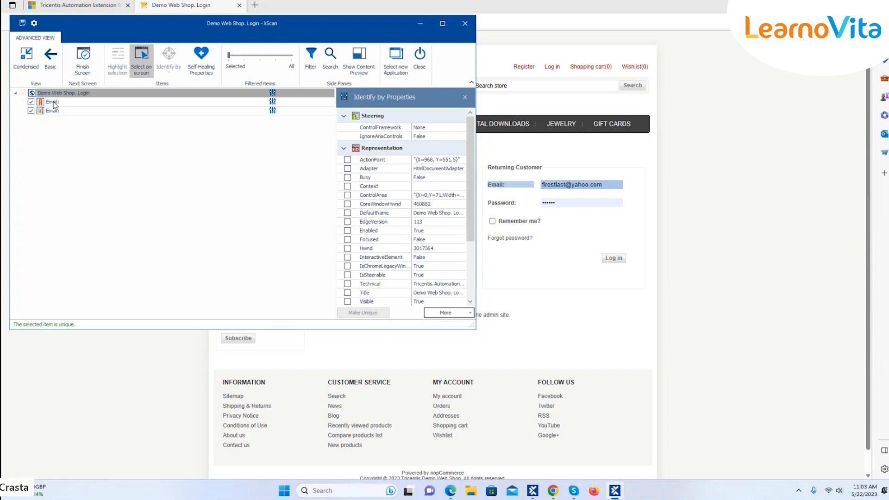
{"action": "left_click_drag", "start_coordinate": [50, 104], "coordinate": [494, 188]}
{"action": "left_click_drag", "start_coordinate": [50, 112], "coordinate": [594, 187]}
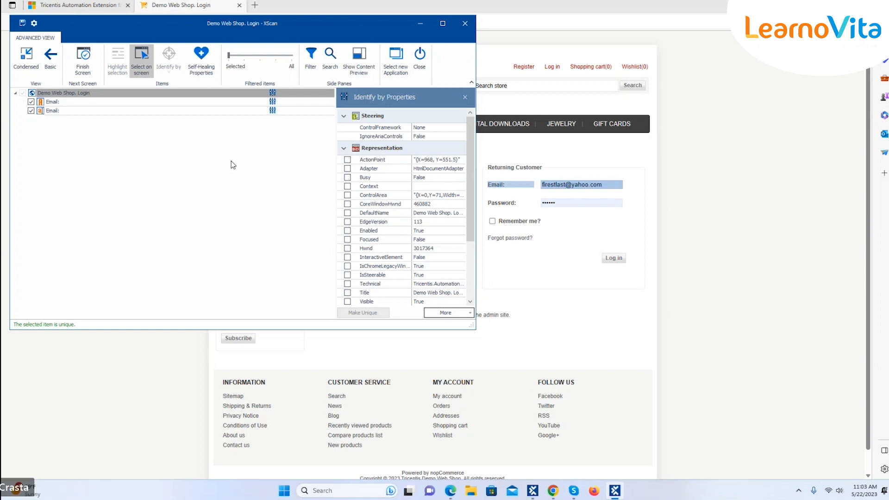
Add the Password box and Log in button from the page, and remove the Email label from the selected elements
{"action": "left_click", "coordinate": [586, 205]}
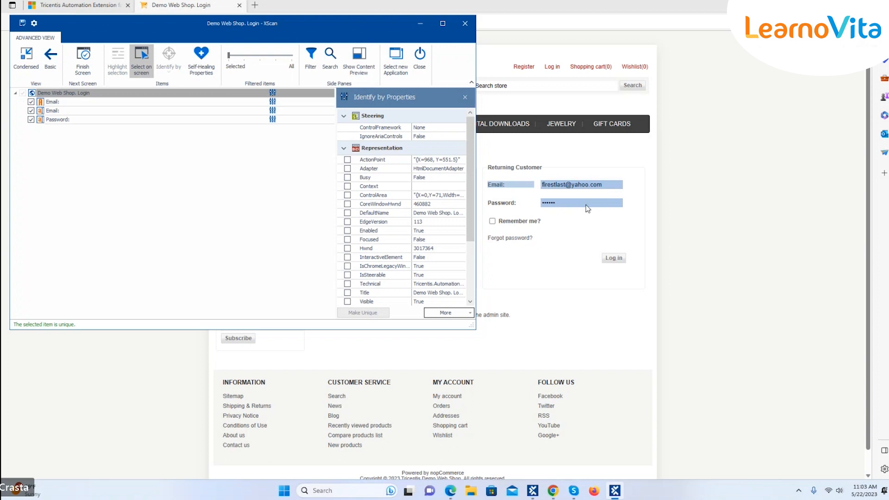
{"action": "left_click", "coordinate": [614, 259]}
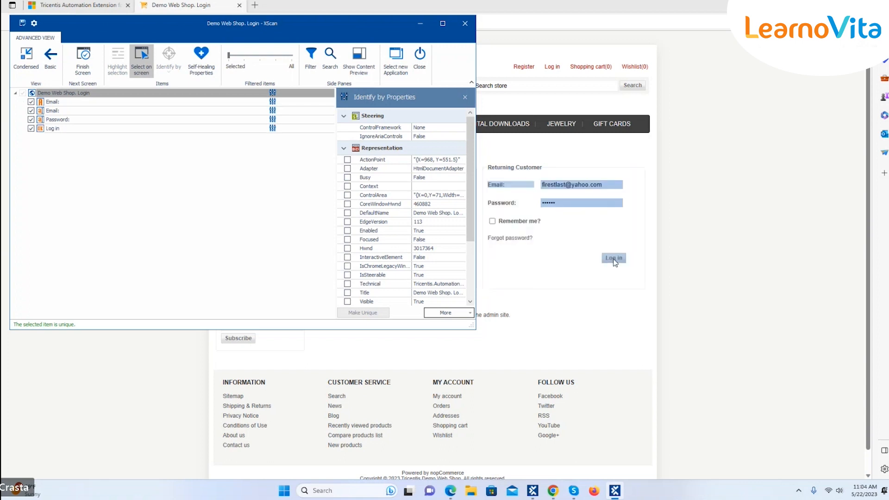
{"action": "left_click", "coordinate": [31, 102]}
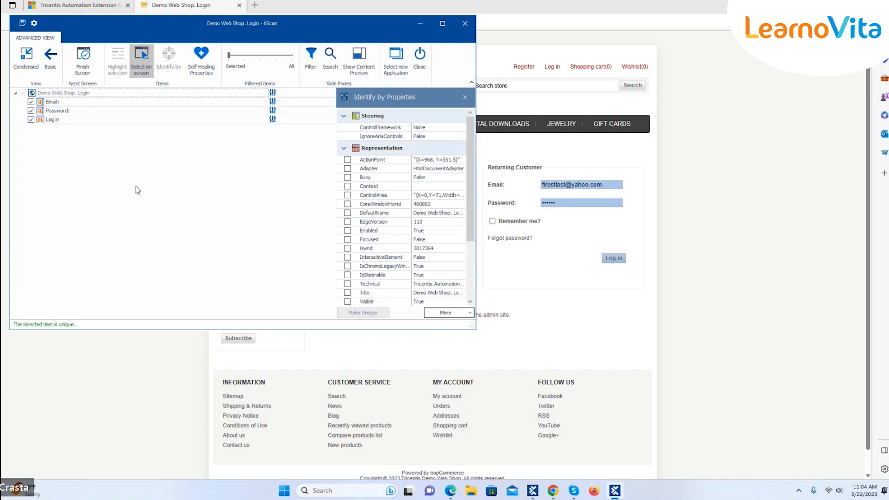
Examine the Email text box's Steering, Representation, Technical and Transition identification properties
{"action": "left_click", "coordinate": [98, 102]}
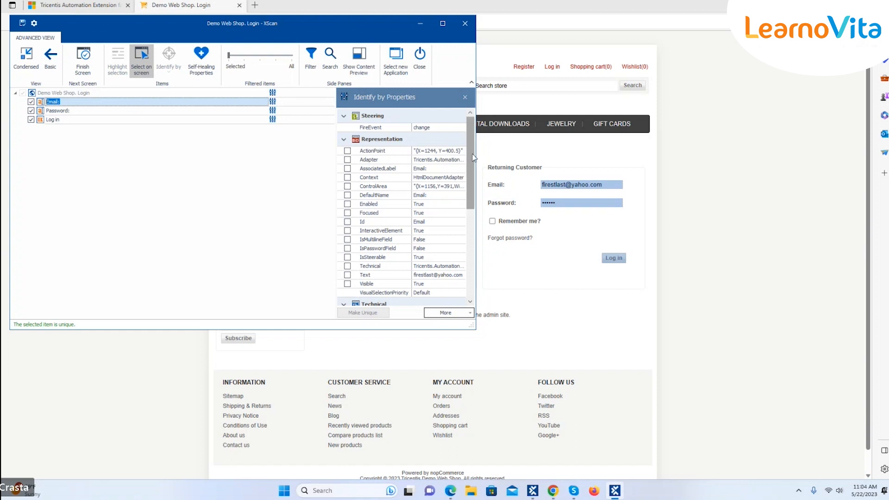
{"action": "left_click_drag", "start_coordinate": [473, 158], "coordinate": [477, 185]}
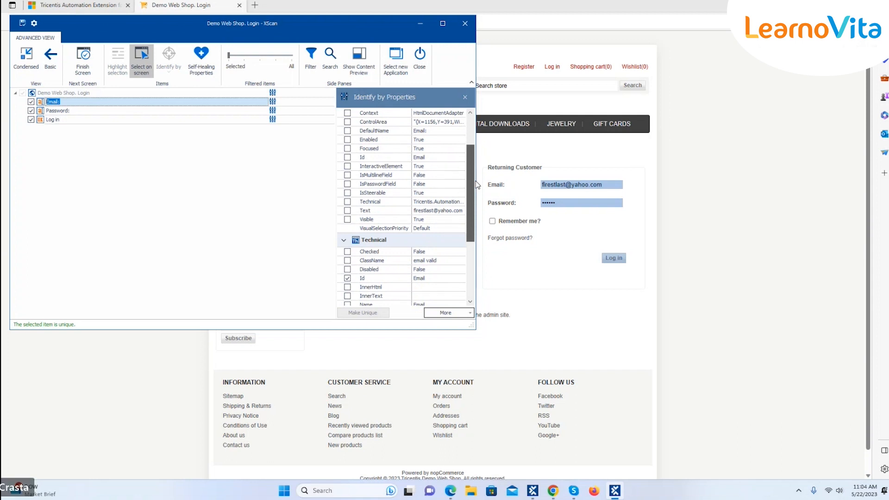
{"action": "left_click_drag", "start_coordinate": [477, 185], "coordinate": [478, 134]}
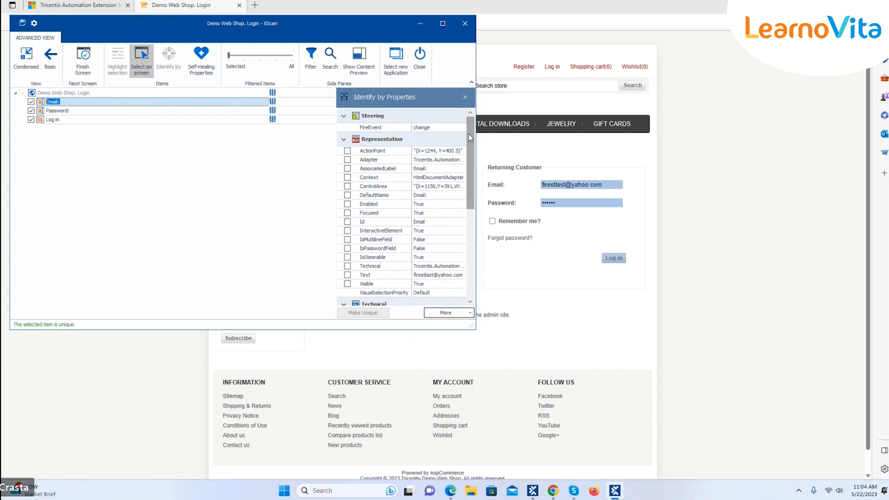
{"action": "left_click_drag", "start_coordinate": [469, 135], "coordinate": [472, 153]}
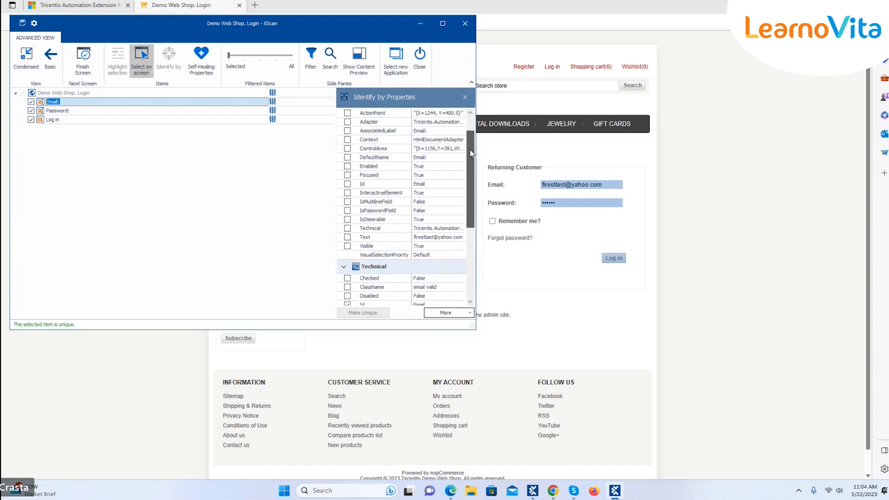
{"action": "left_click_drag", "start_coordinate": [471, 154], "coordinate": [472, 199]}
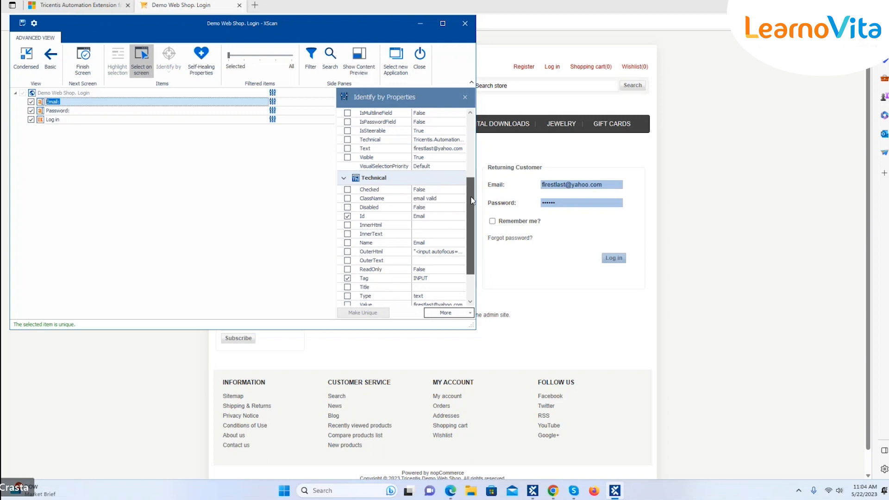
{"action": "left_click_drag", "start_coordinate": [472, 200], "coordinate": [473, 225]}
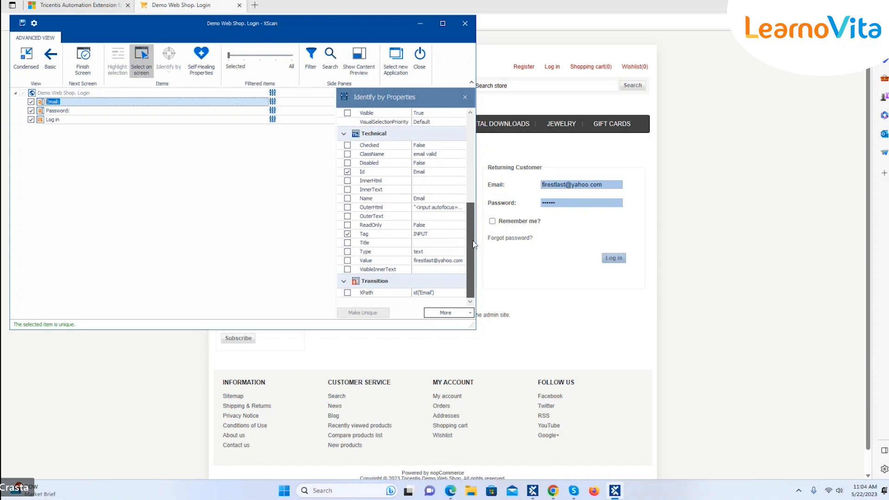
{"action": "left_click_drag", "start_coordinate": [475, 244], "coordinate": [478, 120]}
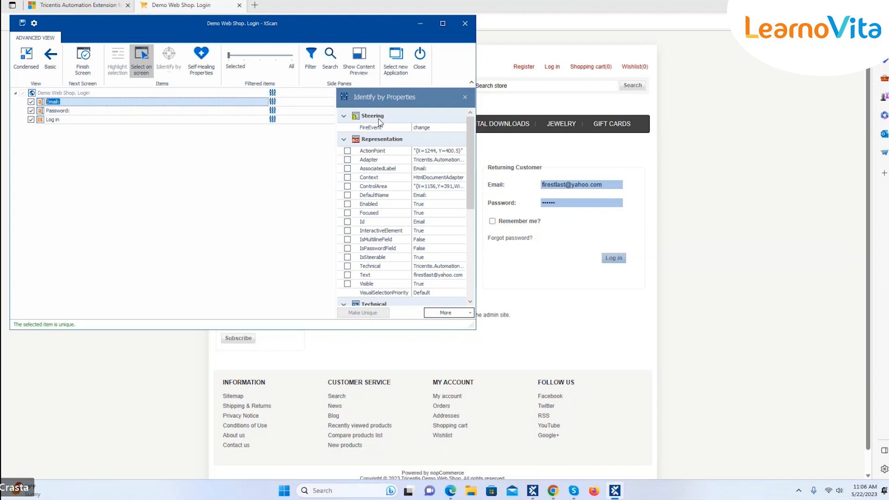
{"action": "left_click_drag", "start_coordinate": [470, 162], "coordinate": [466, 248]}
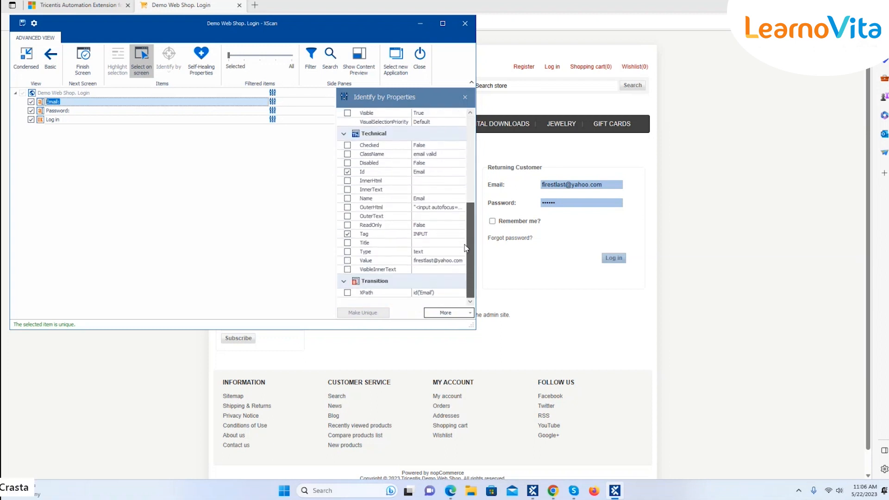
{"action": "left_click_drag", "start_coordinate": [468, 240], "coordinate": [476, 124]}
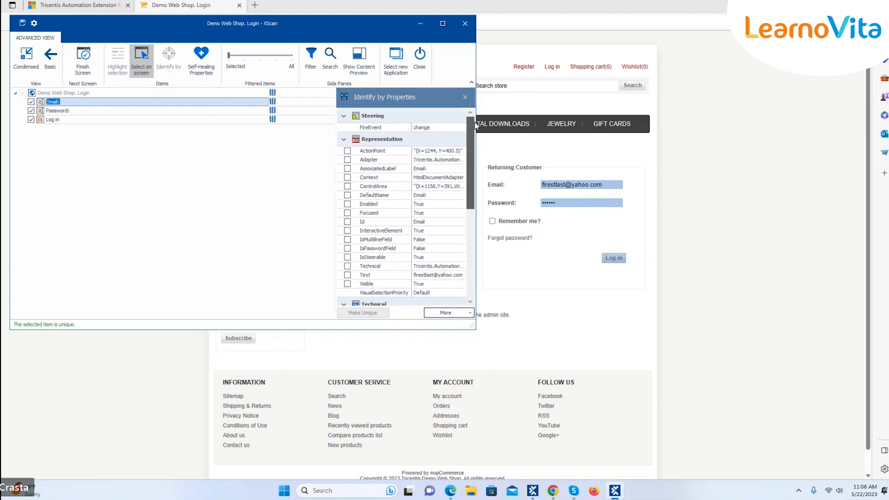
{"action": "scroll", "coordinate": [473, 185], "scroll_direction": "down", "scroll_amount": 7}
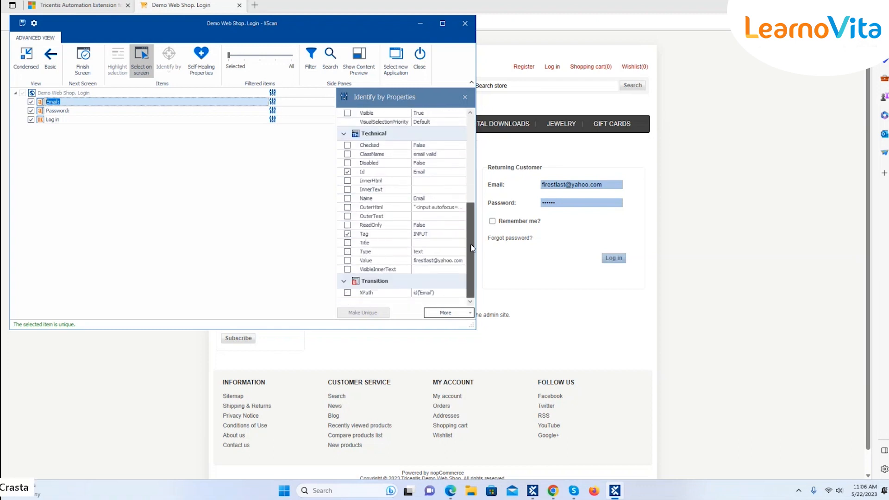
{"action": "left_click_drag", "start_coordinate": [472, 248], "coordinate": [472, 112]}
{"action": "scroll", "coordinate": [468, 136], "scroll_direction": "down", "scroll_amount": 4}
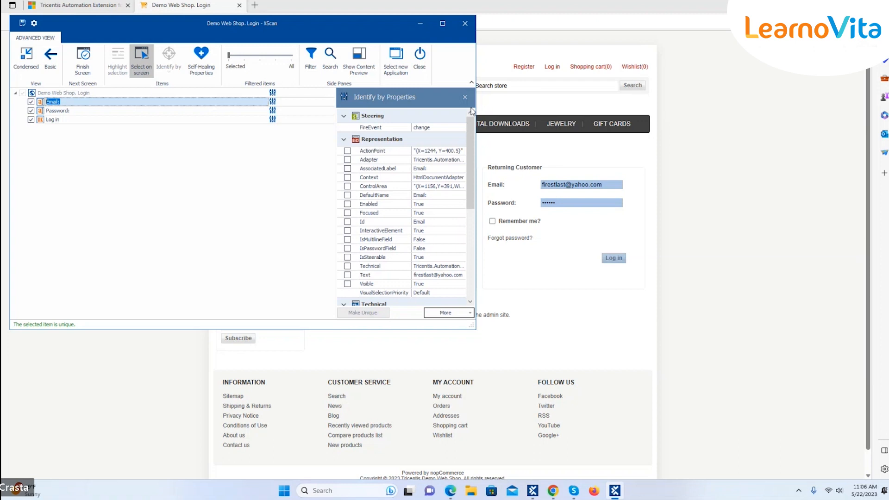
Remove Tag from the Email text box's identifying properties, leaving only its technical Id
{"action": "left_click_drag", "start_coordinate": [470, 125], "coordinate": [466, 214]}
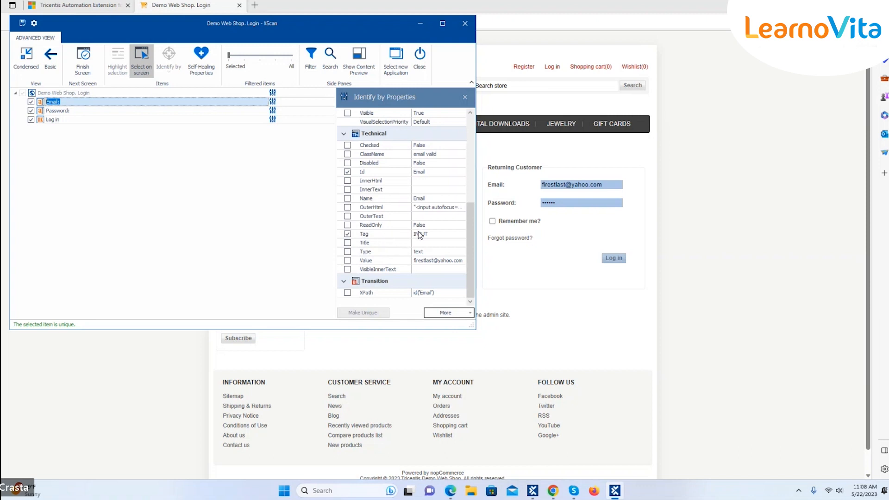
{"action": "left_click", "coordinate": [347, 234]}
{"action": "left_click", "coordinate": [347, 235]}
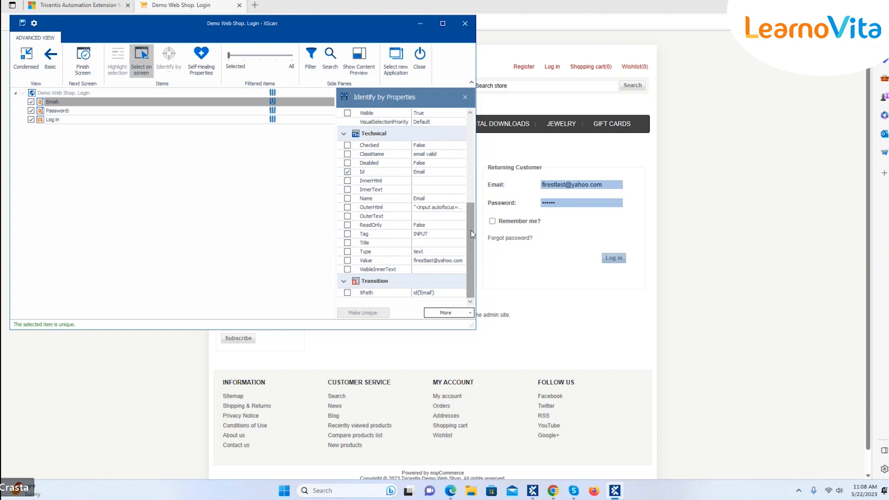
{"action": "left_click_drag", "start_coordinate": [473, 218], "coordinate": [473, 206]}
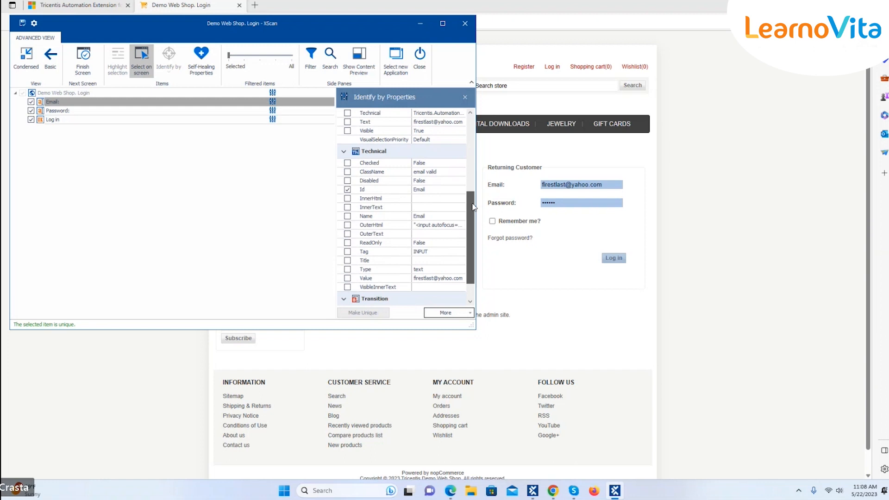
Compare the Password box's technical properties with those of the Email box, and view the Password box's full OuterHtml value
{"action": "left_click", "coordinate": [111, 111]}
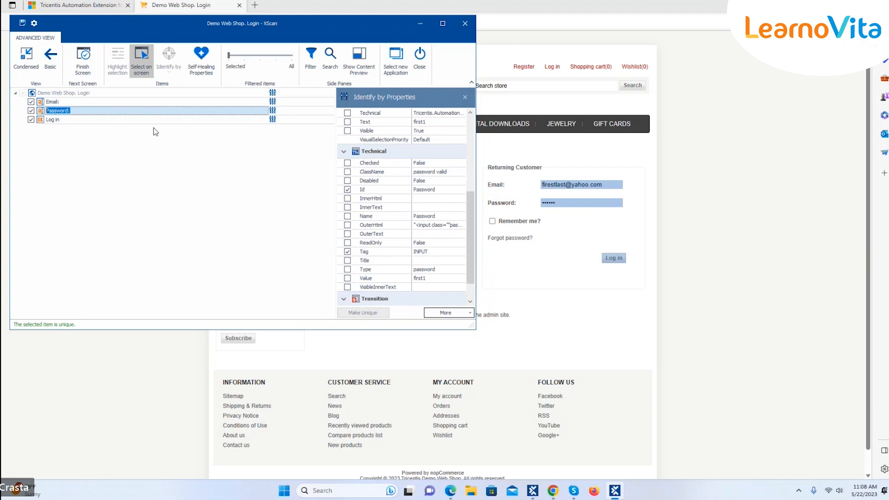
{"action": "left_click", "coordinate": [120, 101]}
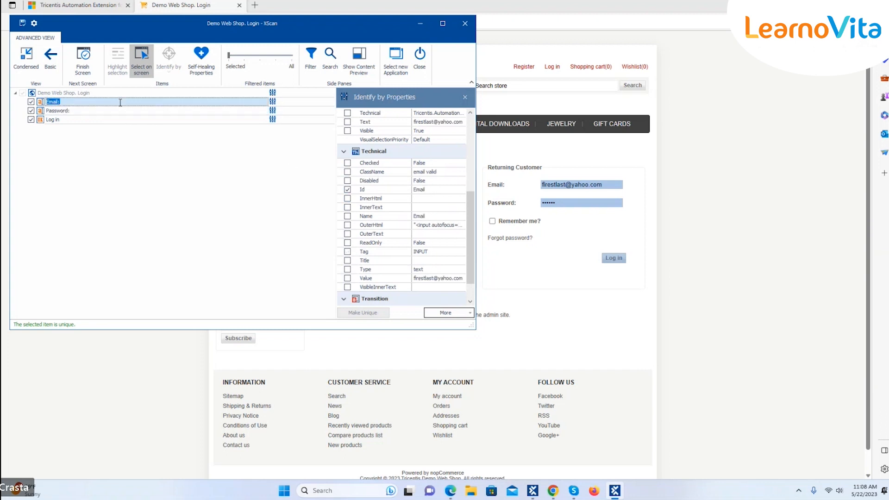
{"action": "left_click", "coordinate": [116, 110]}
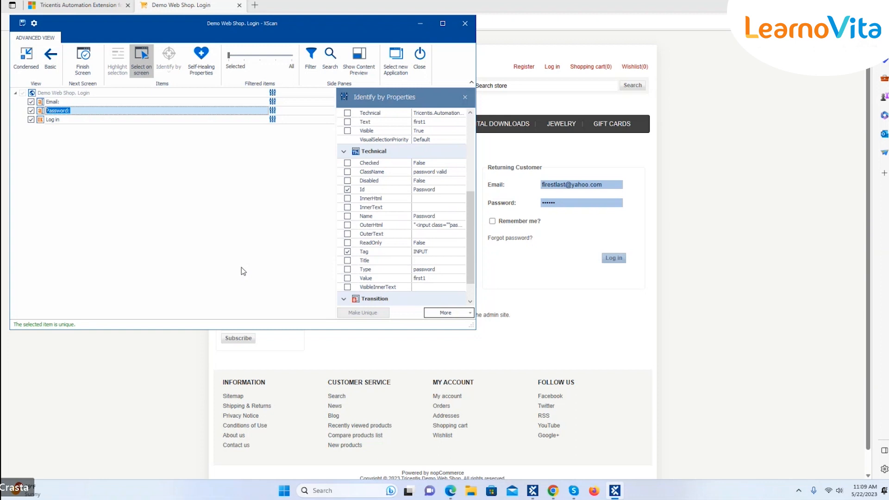
{"action": "left_click", "coordinate": [424, 225]}
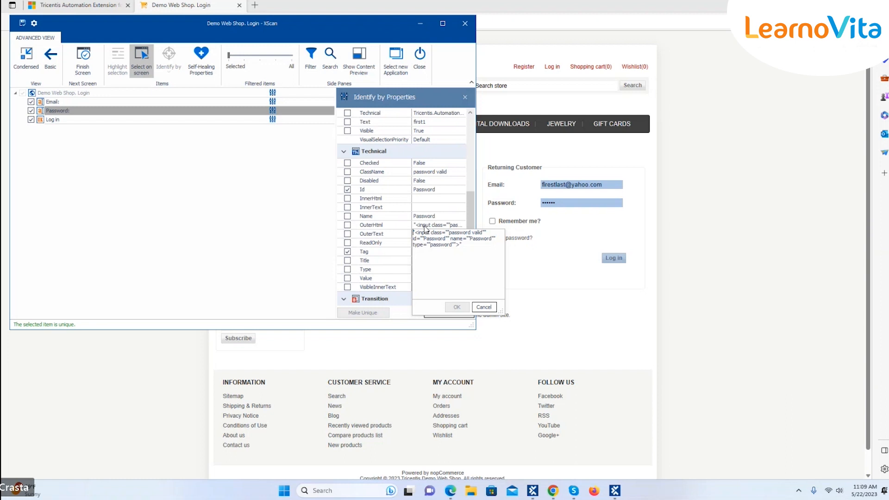
{"action": "left_click", "coordinate": [241, 179]}
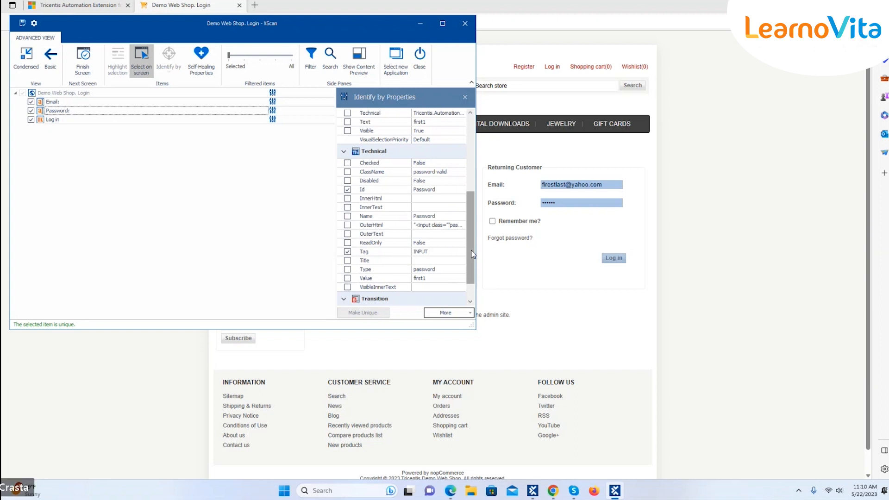
Test the Log in button's uniqueness without its Value property, then identify it by Value alone, with Tag excluded
{"action": "left_click", "coordinate": [61, 120]}
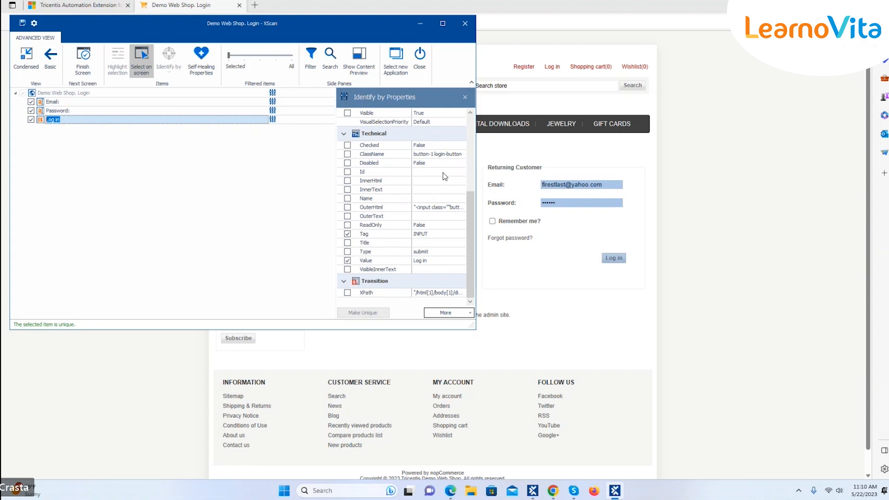
{"action": "left_click", "coordinate": [348, 260]}
{"action": "left_click", "coordinate": [348, 260]}
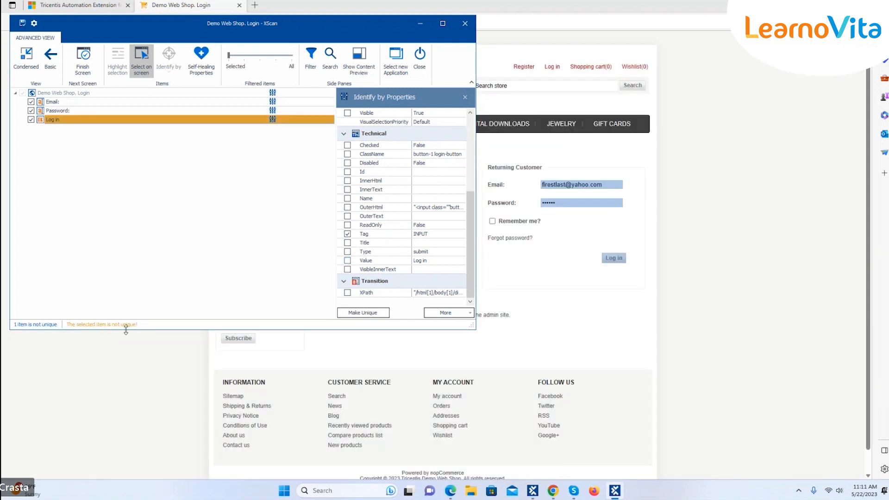
{"action": "left_click", "coordinate": [348, 260]}
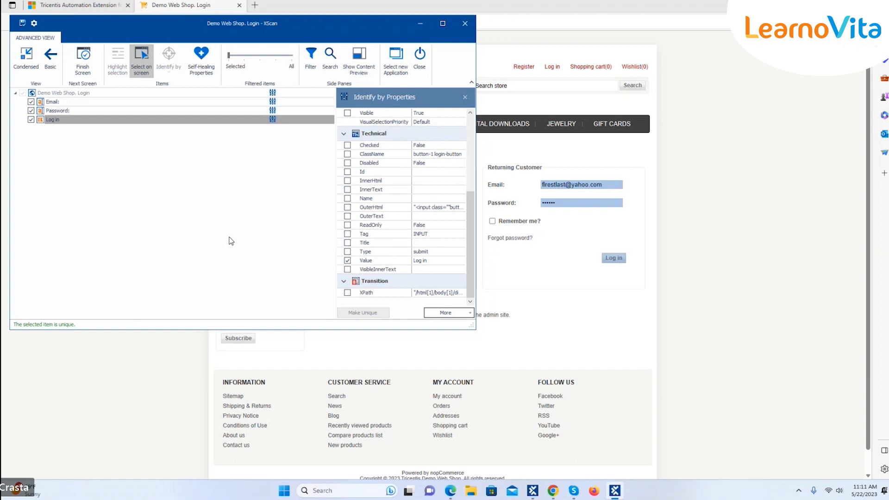
Stop the on-screen selection, look at the shop's log-in page, and return to the scan window
{"action": "left_click", "coordinate": [141, 57]}
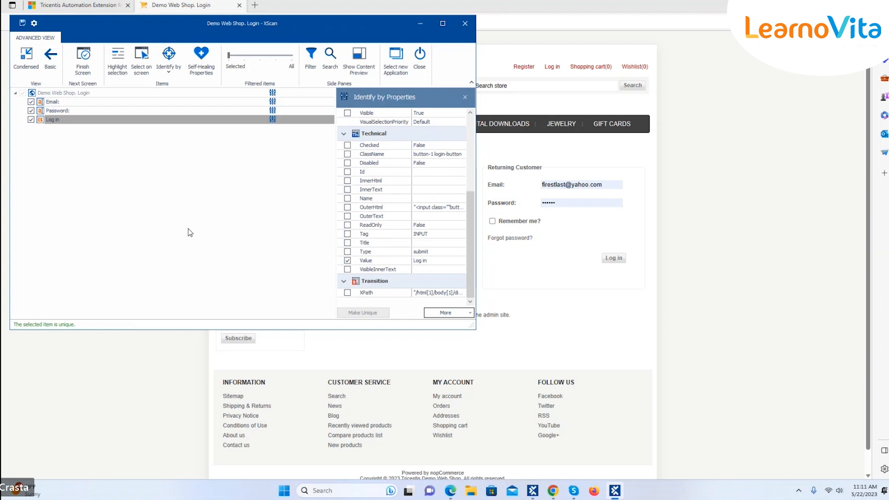
{"action": "left_click", "coordinate": [420, 23]}
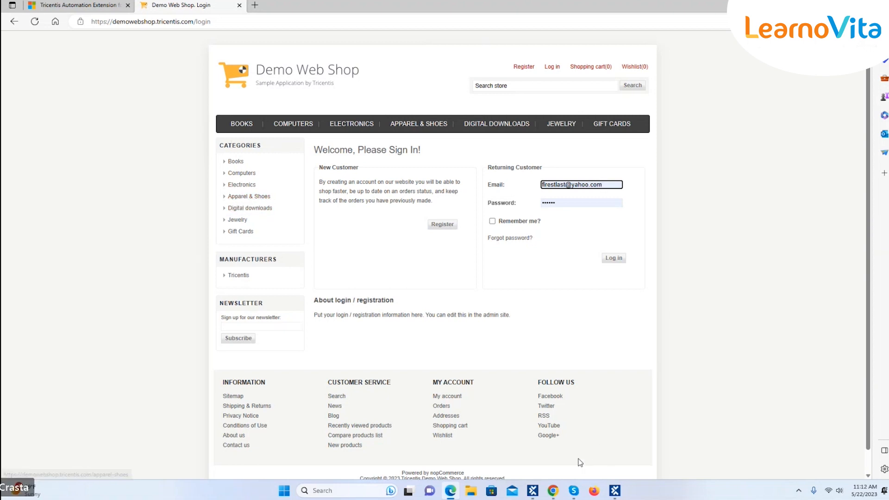
{"action": "left_click", "coordinate": [618, 494]}
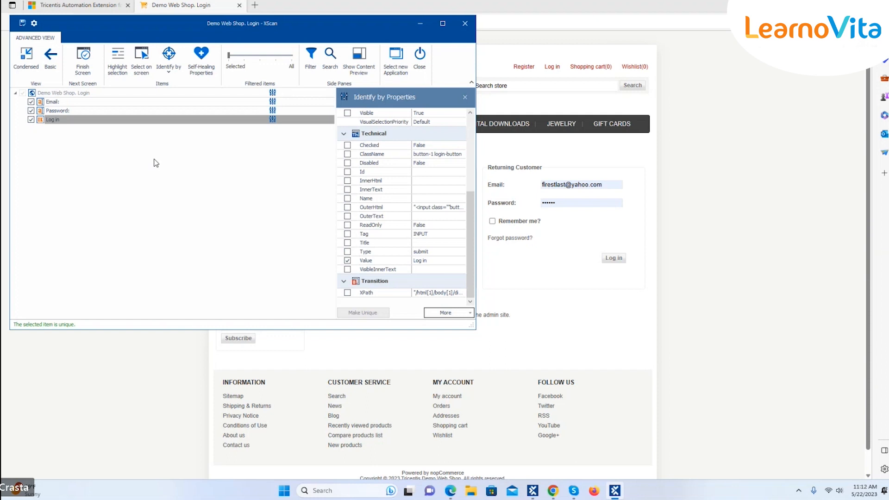
Add the Apparel & Shoes category link from the log-in page using Select on screen, maximize the scan window and end the selection
{"action": "left_click", "coordinate": [140, 59]}
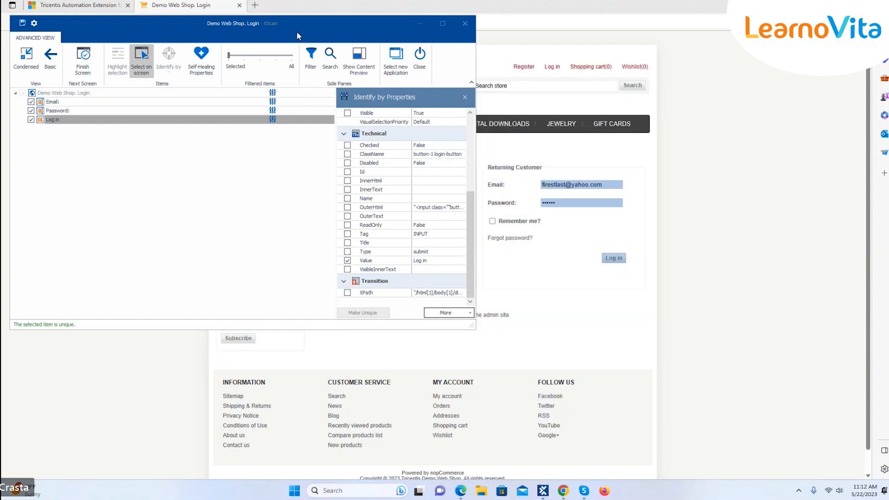
{"action": "left_click_drag", "start_coordinate": [297, 32], "coordinate": [702, 122]}
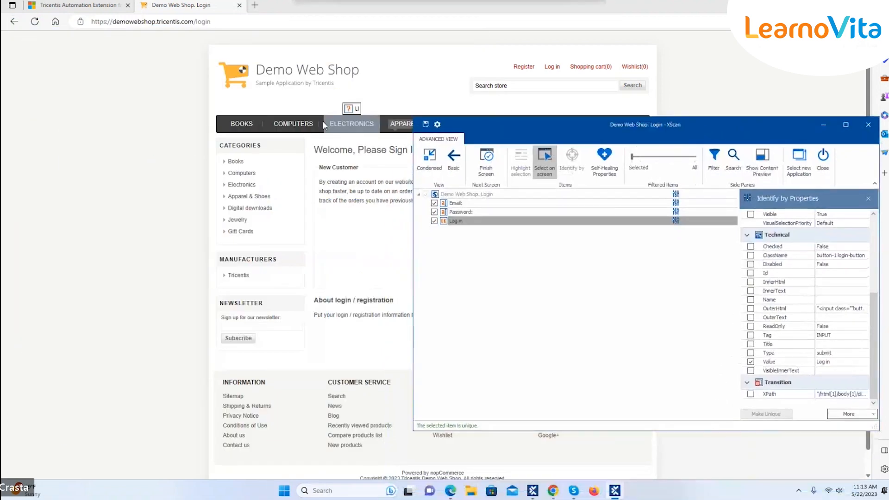
{"action": "left_click", "coordinate": [244, 201]}
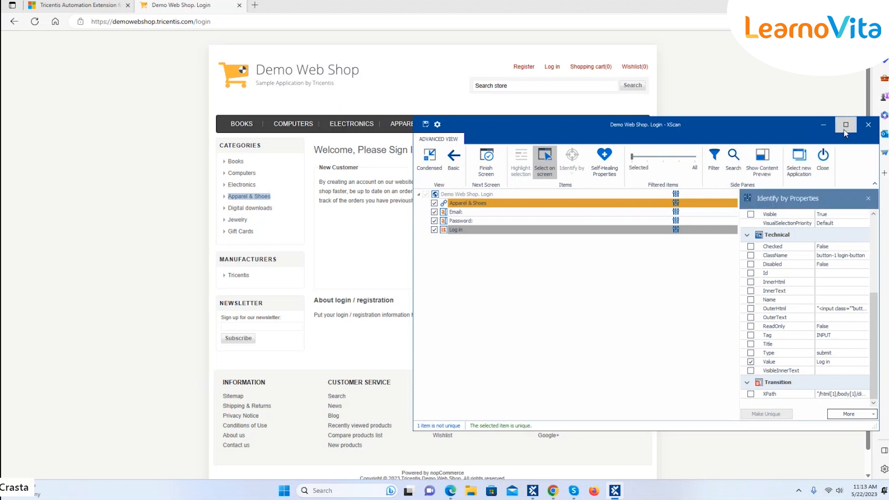
{"action": "mouse_move", "coordinate": [845, 126]}
{"action": "left_click", "coordinate": [847, 129]}
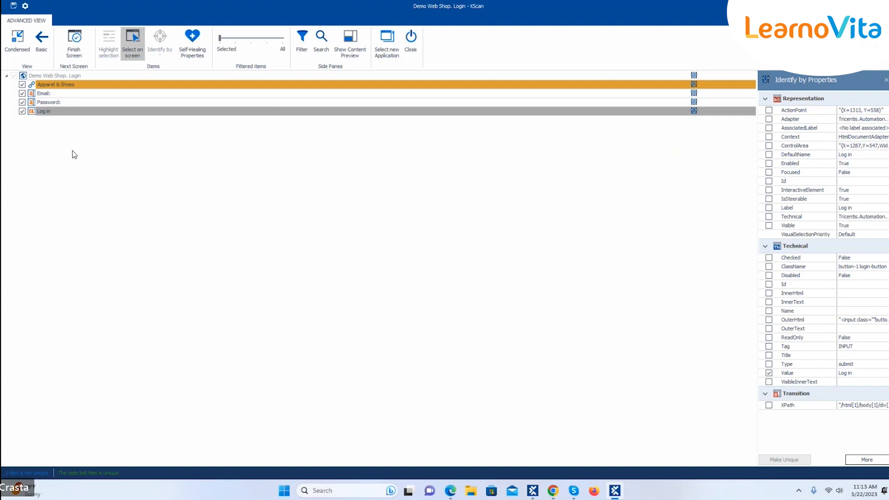
{"action": "left_click", "coordinate": [137, 52]}
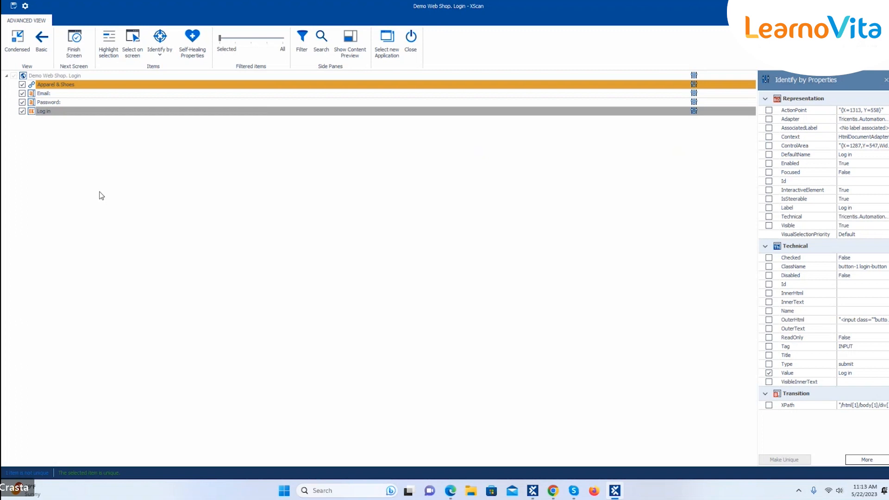
Add XPath to the Apparel & Shoes link's identifying properties, comparing its uniqueness with and without it
{"action": "double_click", "coordinate": [61, 85]}
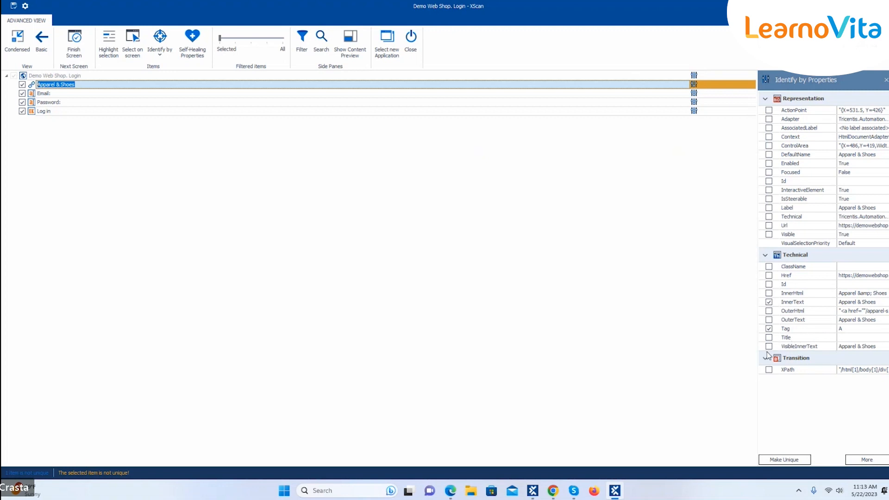
{"action": "left_click", "coordinate": [768, 369]}
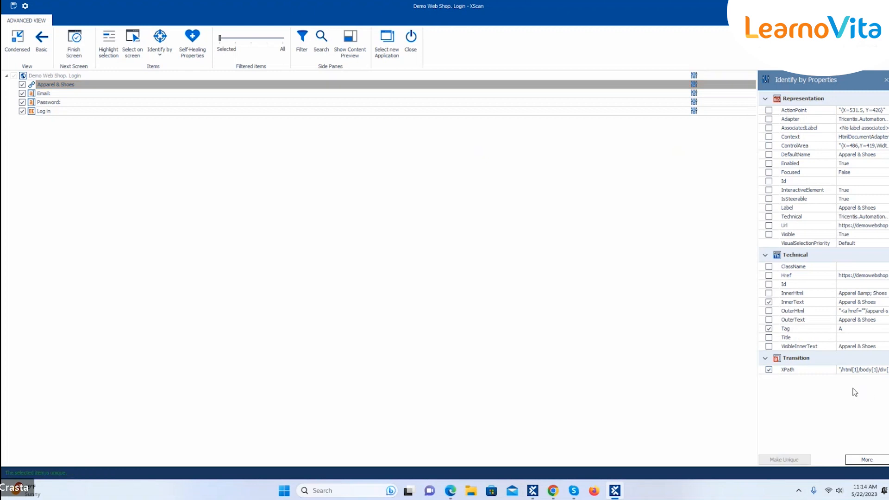
{"action": "left_click", "coordinate": [769, 369]}
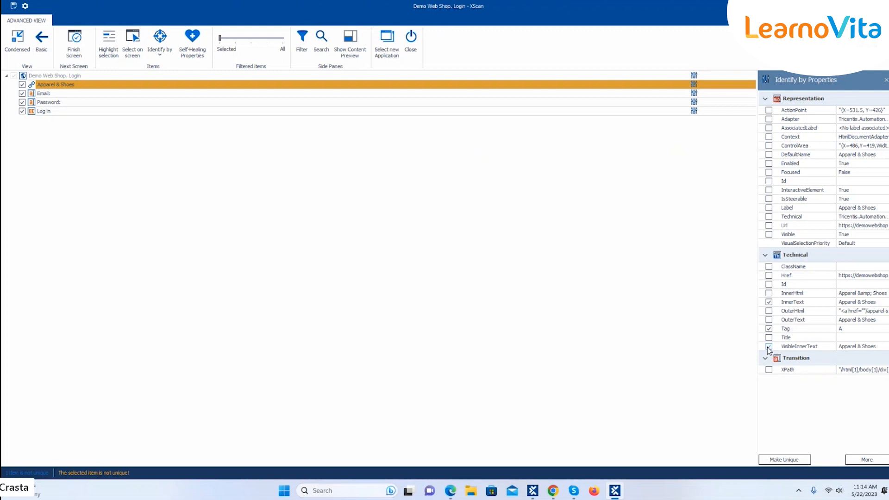
{"action": "left_click", "coordinate": [769, 370]}
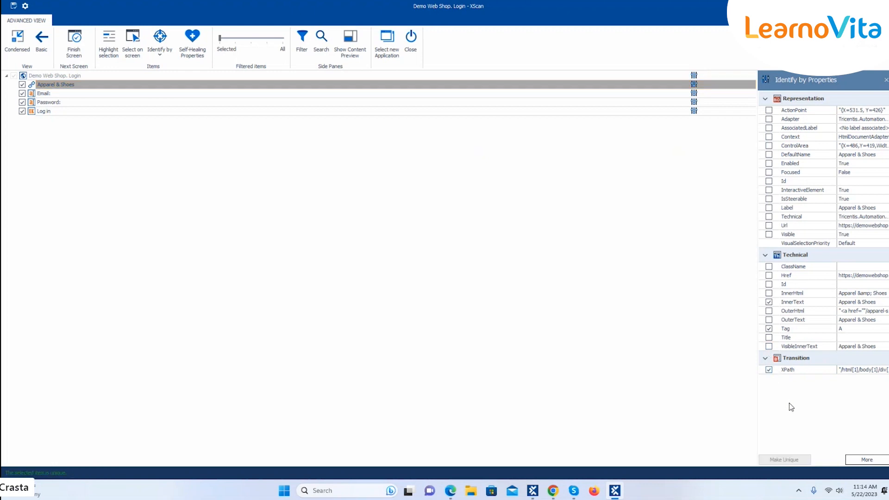
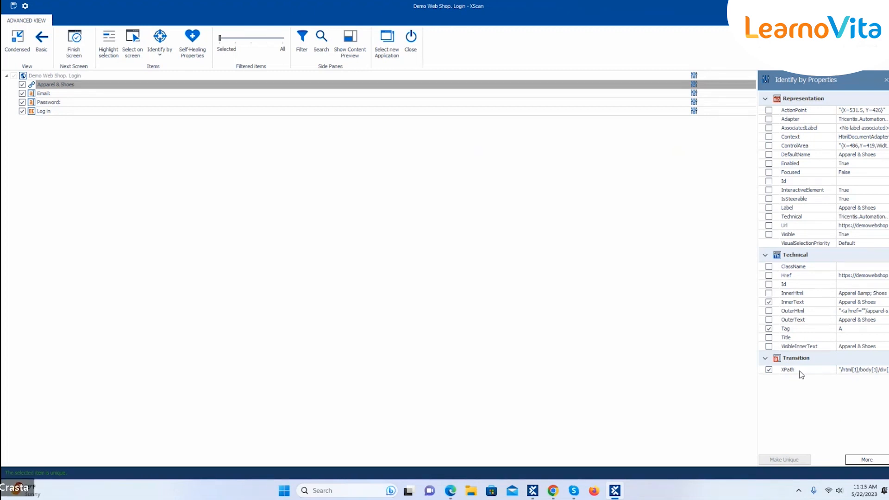
Exclude XPath and Tag from the Apparel & Shoes link's identifying properties, keeping InnerText, and open Identify by Anchor for it
{"action": "left_click", "coordinate": [767, 369]}
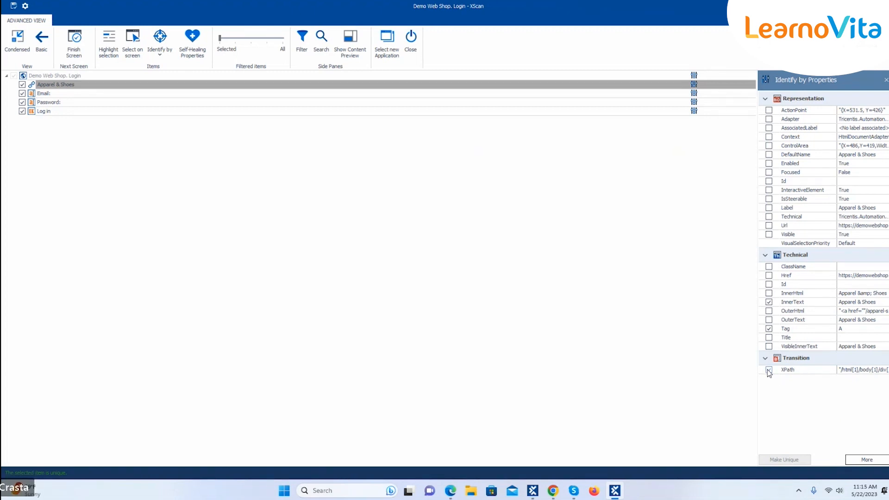
{"action": "left_click", "coordinate": [769, 329]}
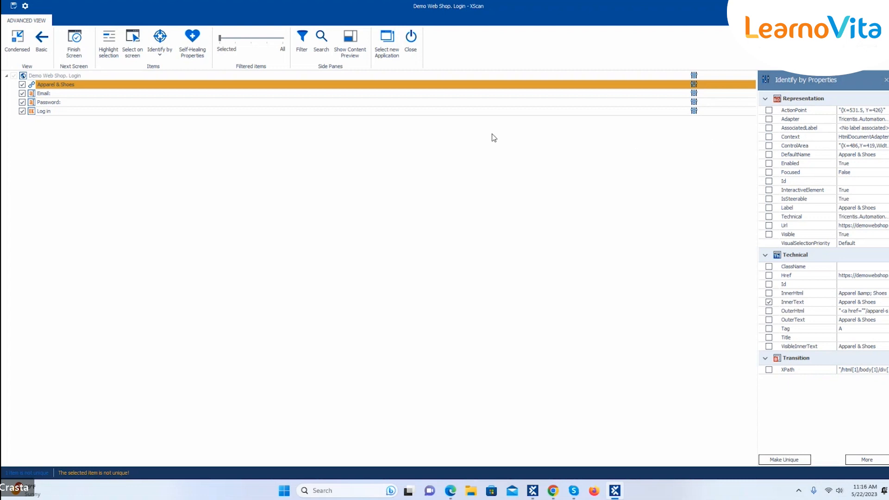
{"action": "left_click", "coordinate": [136, 85]}
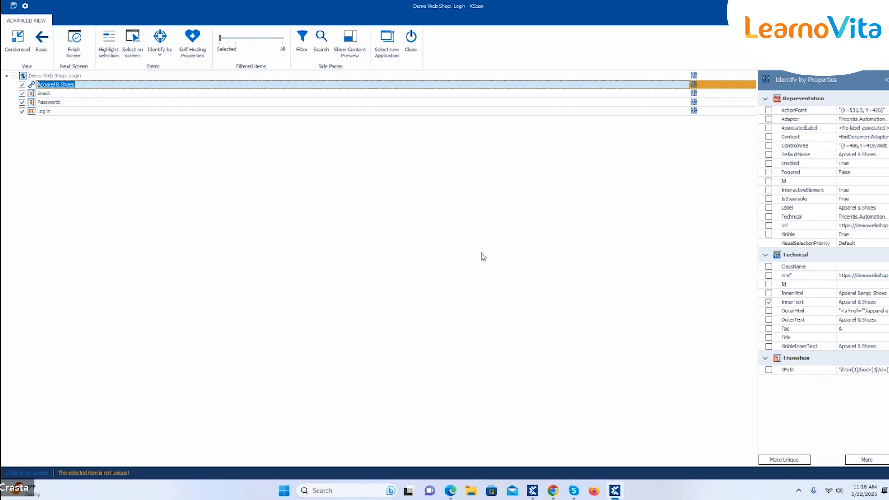
{"action": "left_click", "coordinate": [158, 49]}
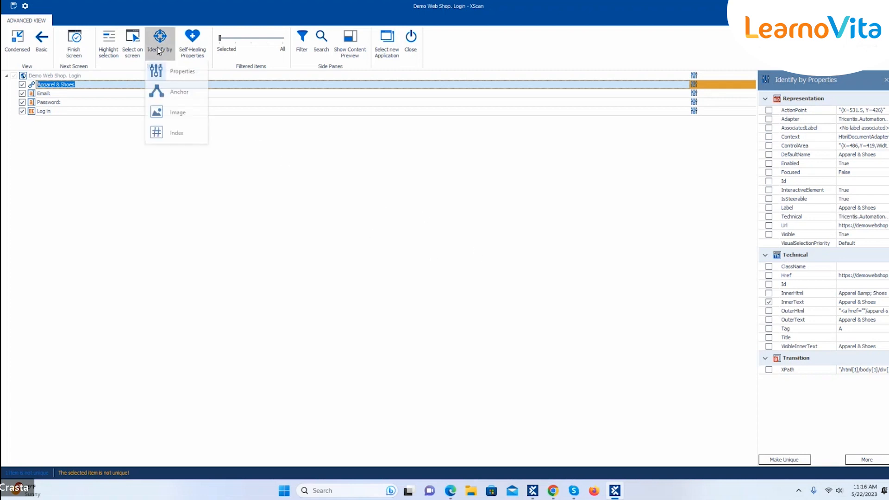
{"action": "left_click", "coordinate": [174, 93]}
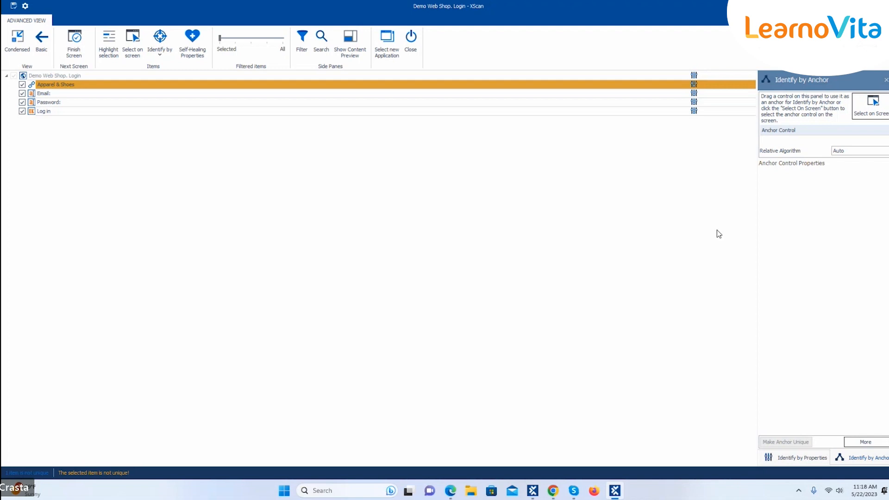
Look at the shop's log-in page, return to the scan window, and restore it to a smaller size over the page
{"action": "key", "text": "alt+Tab"}
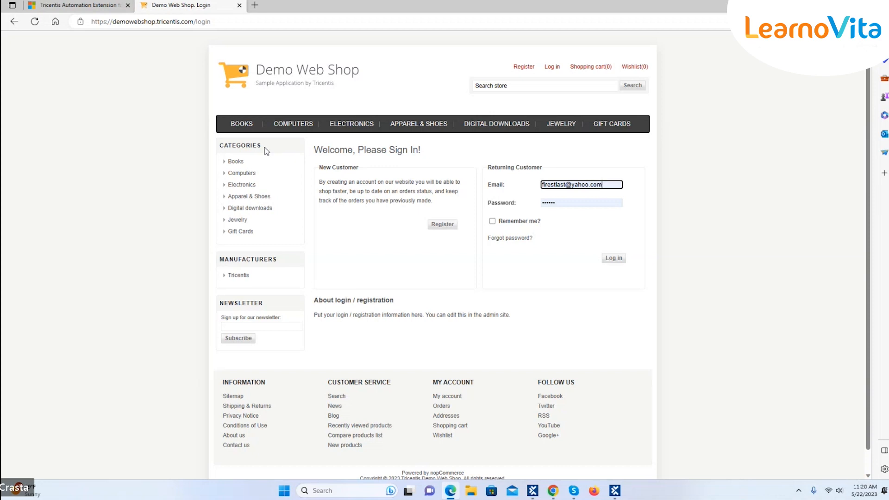
{"action": "left_click", "coordinate": [615, 491]}
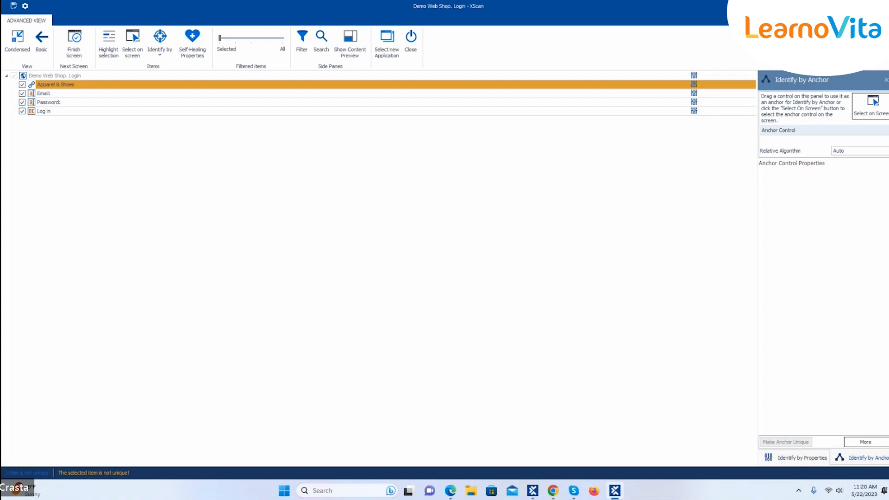
{"action": "left_click", "coordinate": [864, 6]}
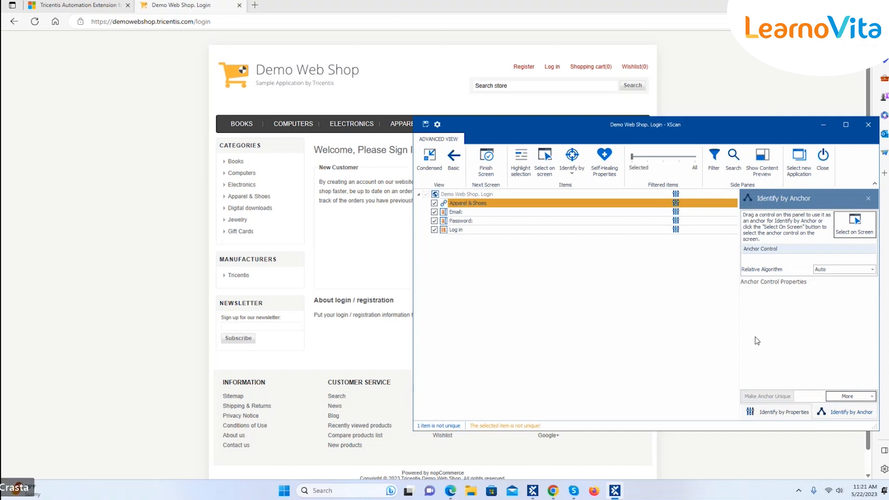
{"action": "left_click", "coordinate": [849, 226]}
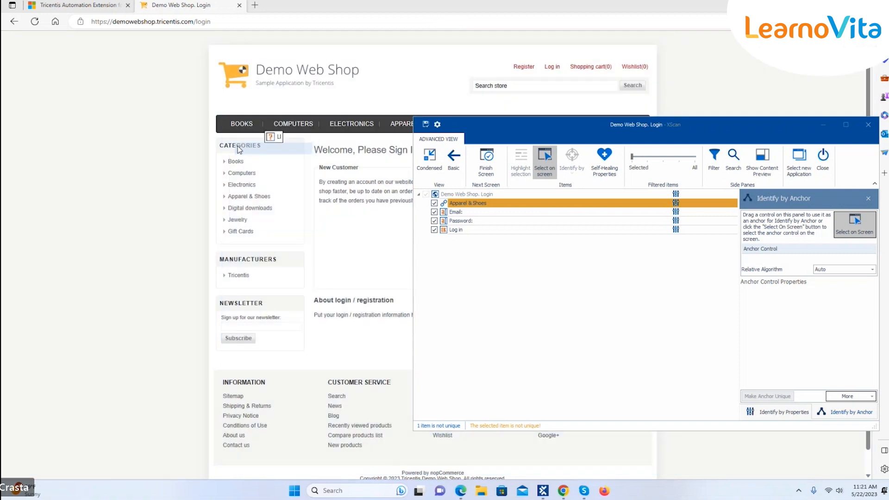
{"action": "left_click", "coordinate": [854, 227]}
{"action": "left_click", "coordinate": [853, 227]}
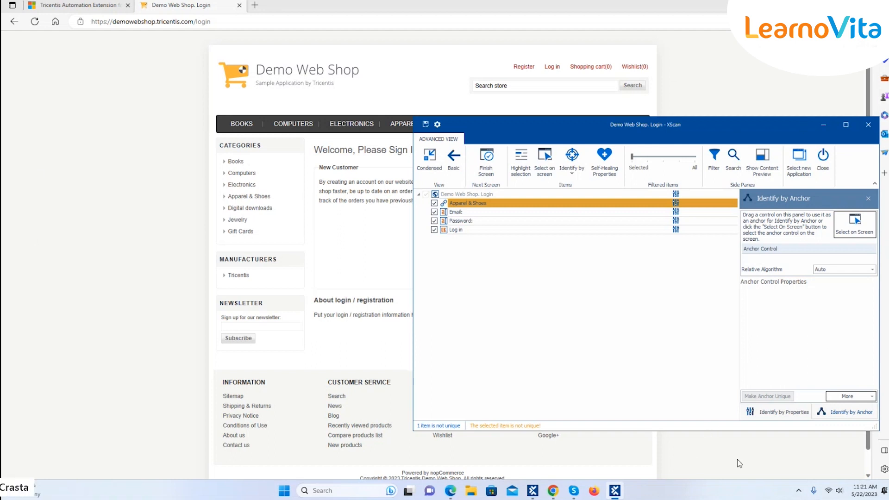
{"action": "left_click", "coordinate": [799, 492]}
{"action": "left_click", "coordinate": [743, 497]}
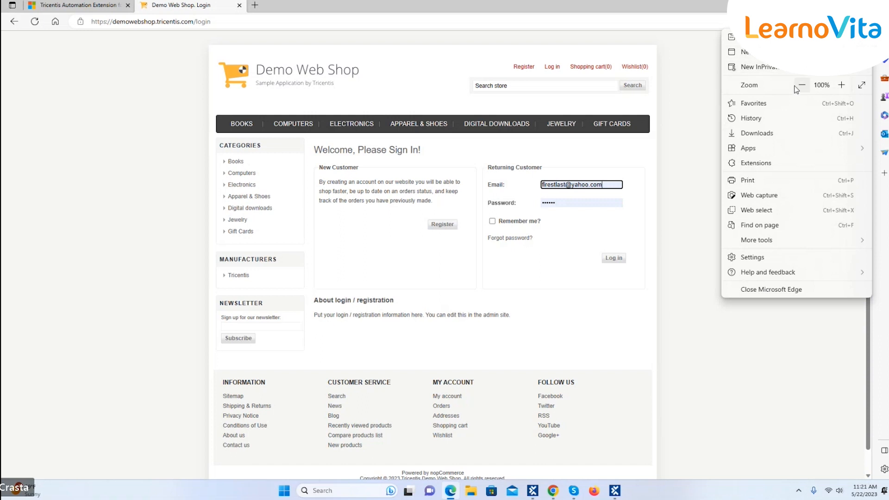
{"action": "left_click", "coordinate": [688, 45]}
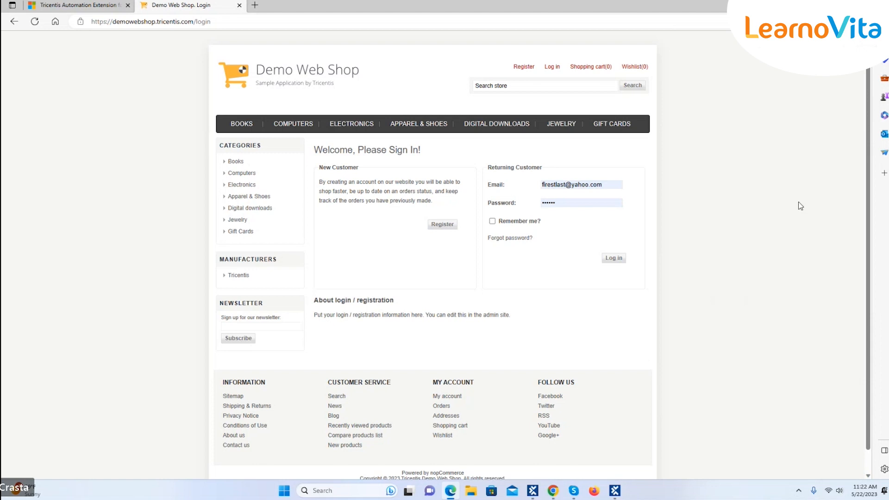
Pick the CATEGORIES heading on the log-in page as the anchor control for the Apparel & Shoes link
{"action": "left_click", "coordinate": [615, 490]}
{"action": "left_click", "coordinate": [862, 230]}
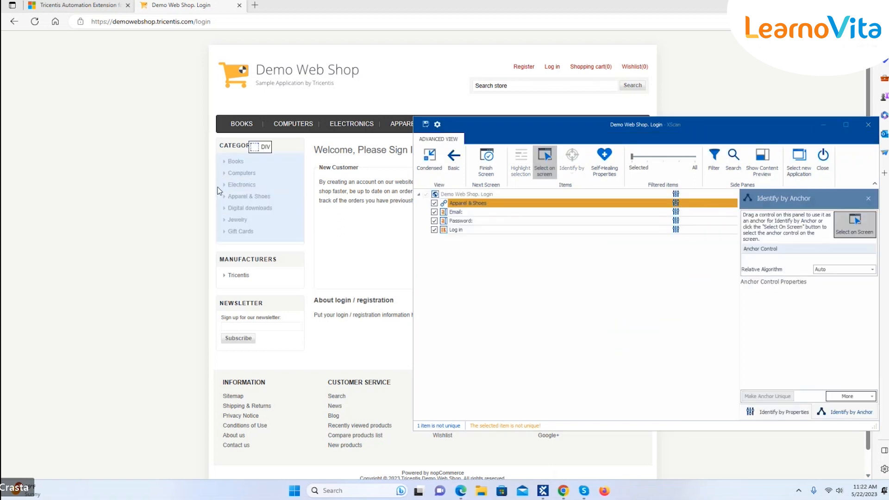
{"action": "left_click", "coordinate": [237, 148]}
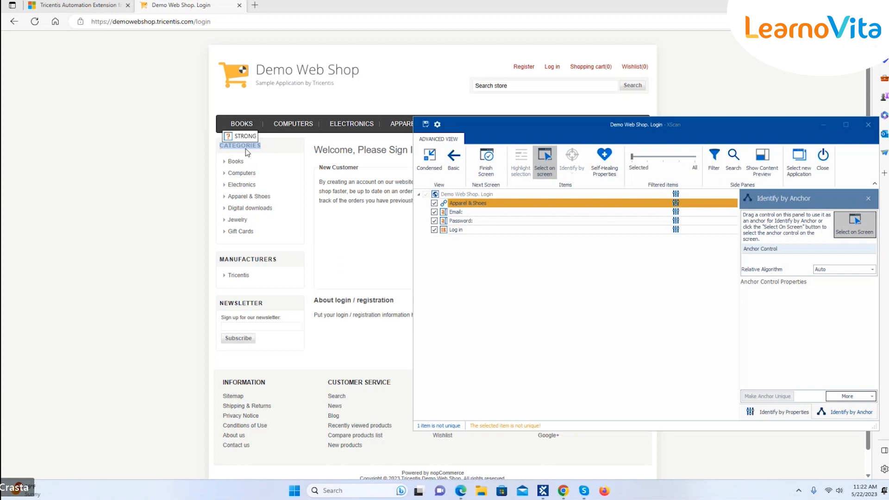
{"action": "left_click", "coordinate": [245, 149]}
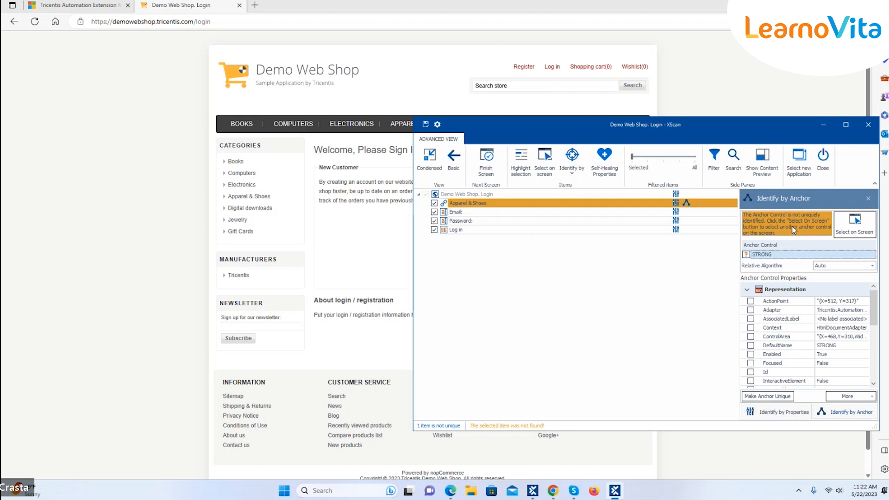
Identify the anchor control by VisibleInnerText alone, with Tag excluded
{"action": "scroll", "coordinate": [880, 330], "scroll_direction": "down", "scroll_amount": 1}
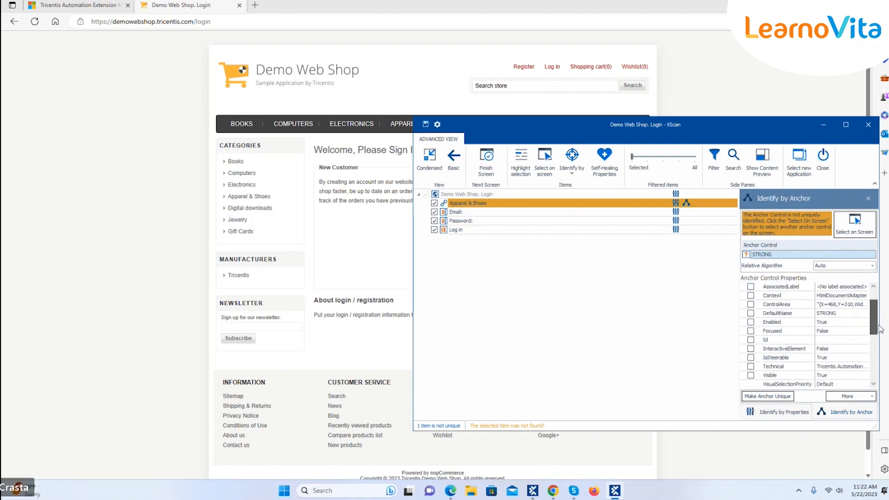
{"action": "scroll", "coordinate": [875, 316], "scroll_direction": "up", "scroll_amount": 1}
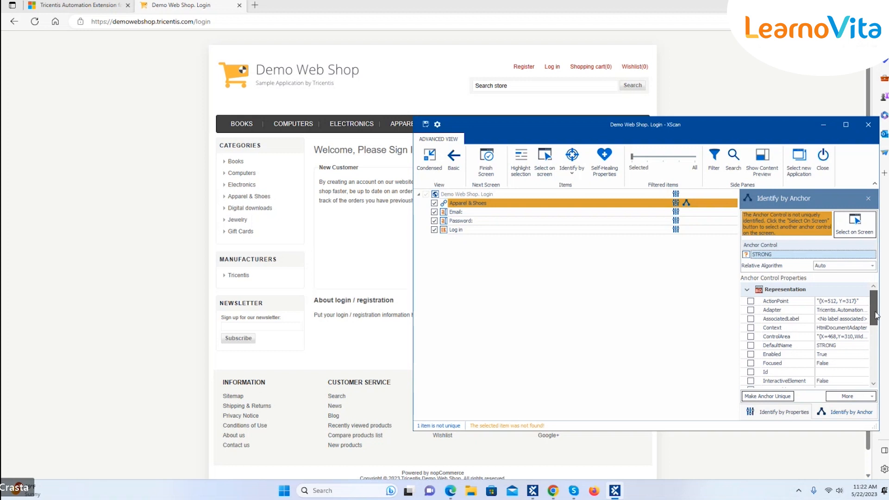
{"action": "left_click_drag", "start_coordinate": [875, 315], "coordinate": [884, 374]}
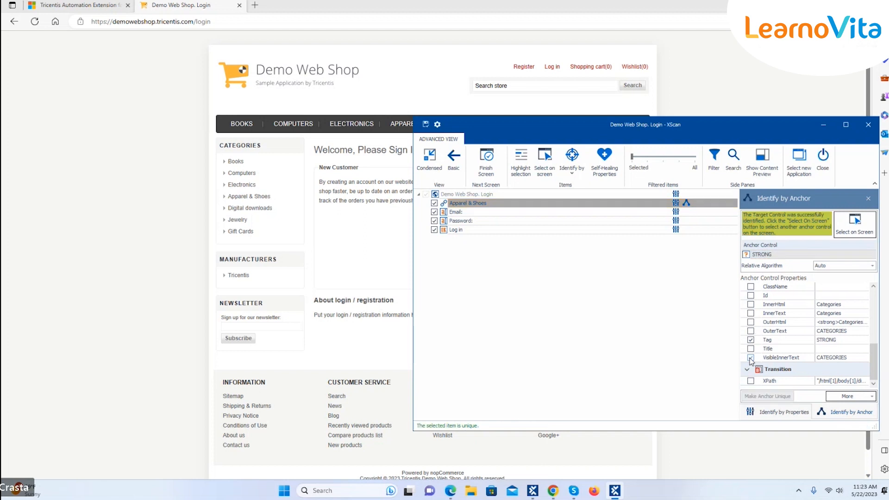
{"action": "left_click", "coordinate": [751, 358]}
{"action": "left_click", "coordinate": [750, 340]}
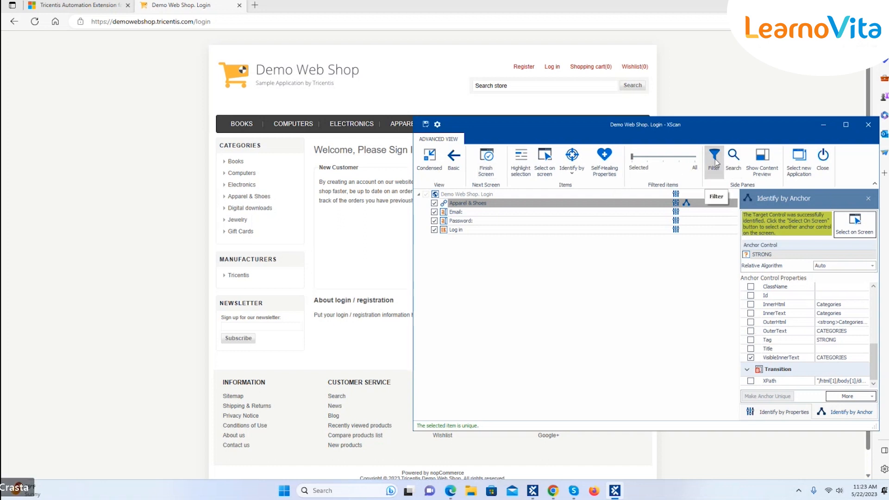
Widen the filtered items to show the page's element tree and view the properties of Categories and its STRONG element
{"action": "left_click_drag", "start_coordinate": [633, 158], "coordinate": [681, 159]}
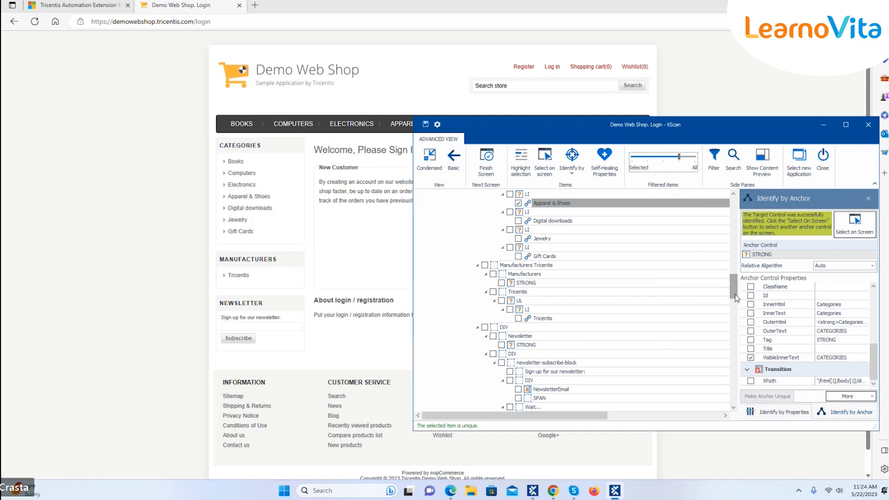
{"action": "left_click_drag", "start_coordinate": [736, 290], "coordinate": [736, 272]}
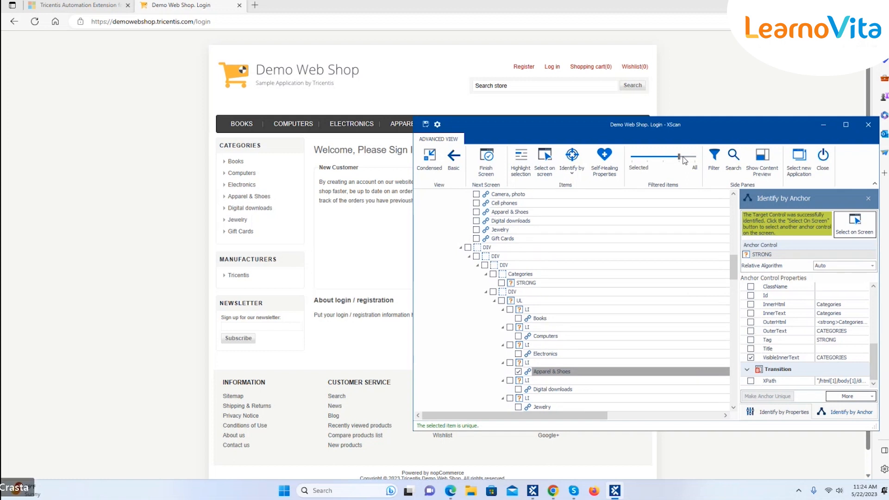
{"action": "left_click", "coordinate": [487, 278]}
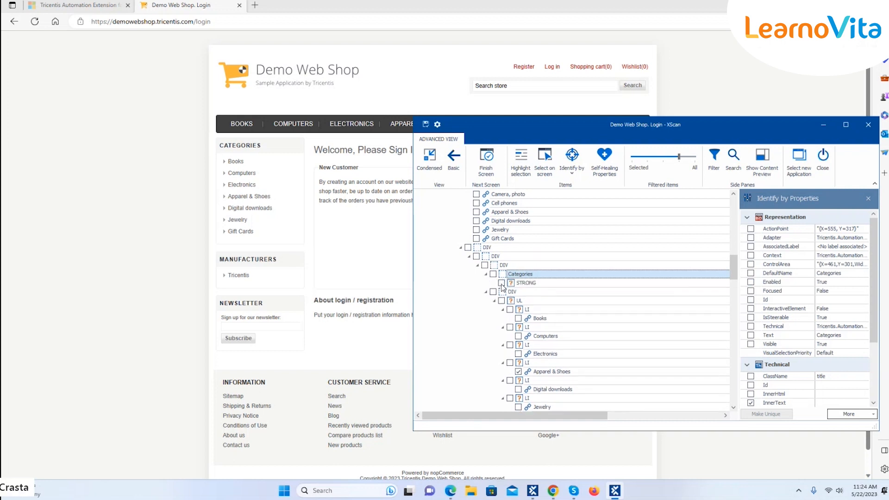
{"action": "double_click", "coordinate": [527, 283]}
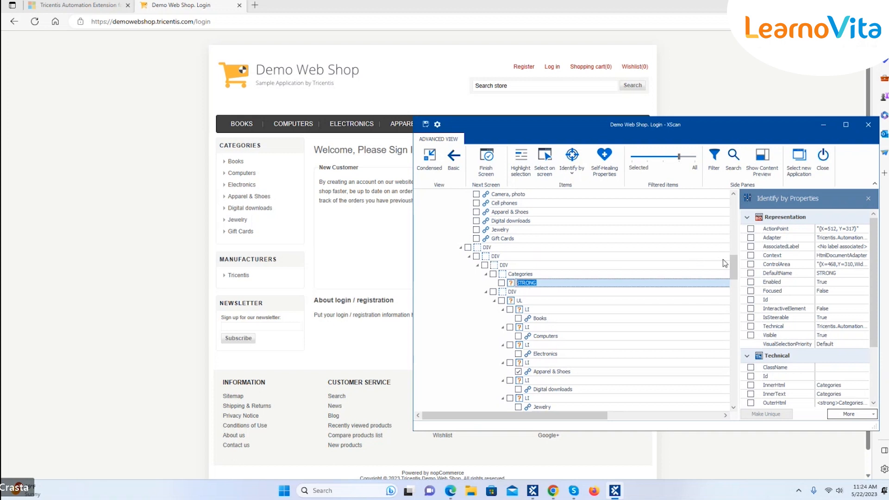
Find the ticked Apparel & Shoes link in the element tree, select it, and reopen its Identify by Anchor settings
{"action": "left_click_drag", "start_coordinate": [733, 265], "coordinate": [740, 207]}
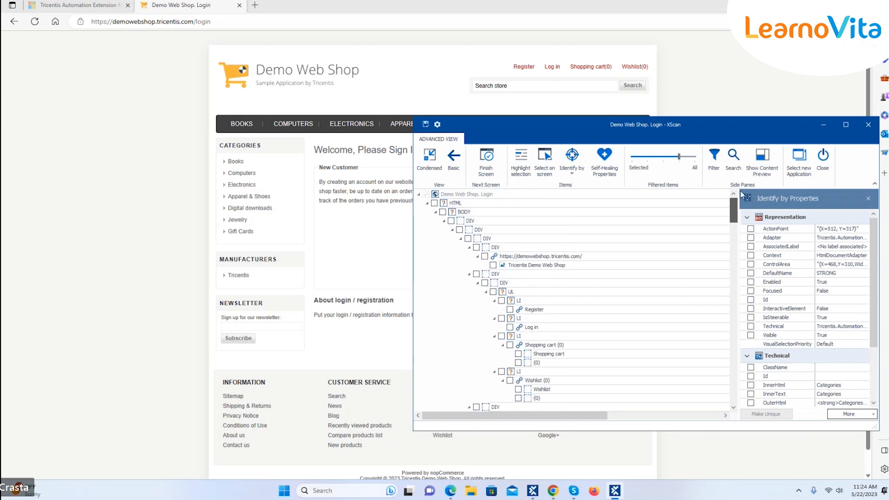
{"action": "left_click_drag", "start_coordinate": [735, 214], "coordinate": [738, 260]}
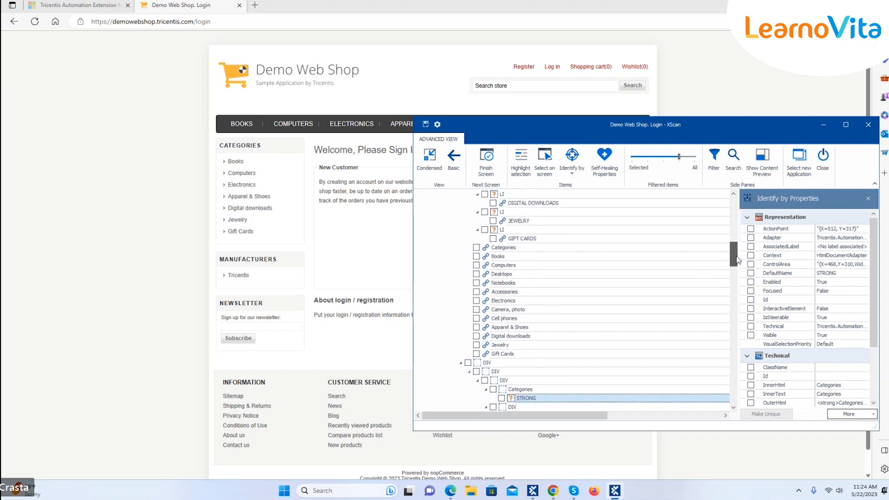
{"action": "left_click_drag", "start_coordinate": [737, 257], "coordinate": [732, 277]}
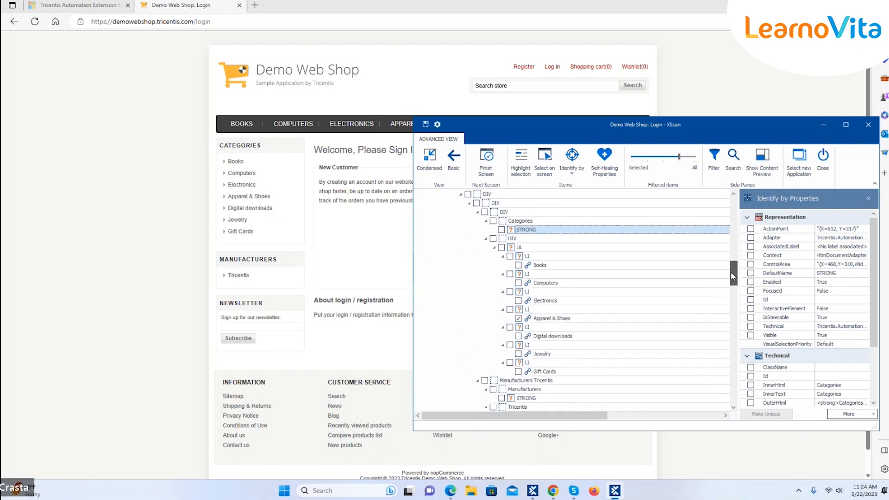
{"action": "left_click", "coordinate": [555, 320]}
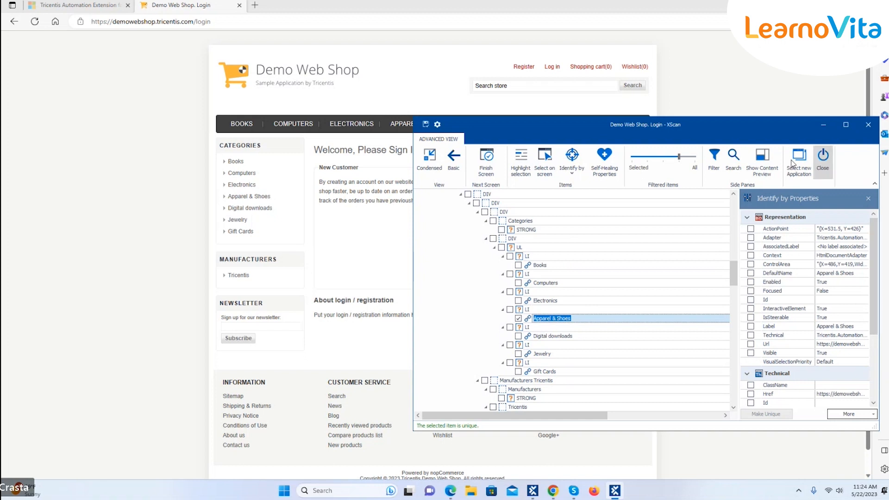
{"action": "left_click", "coordinate": [572, 176]}
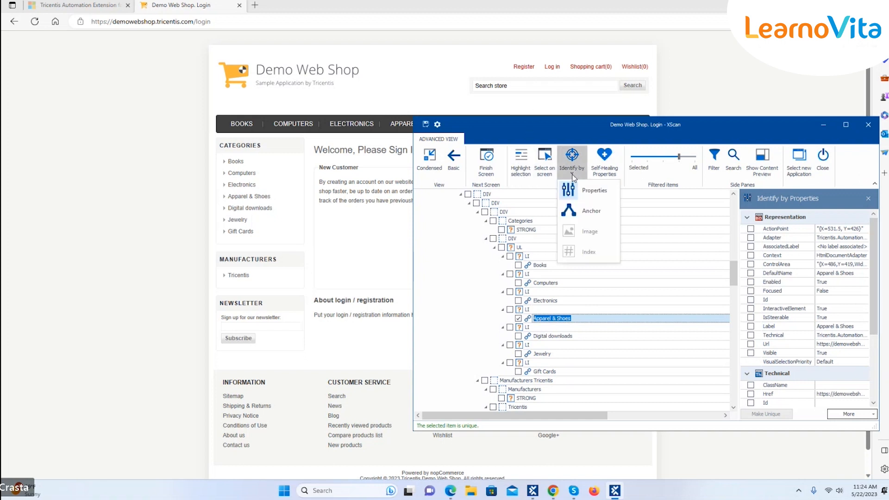
{"action": "left_click", "coordinate": [586, 212]}
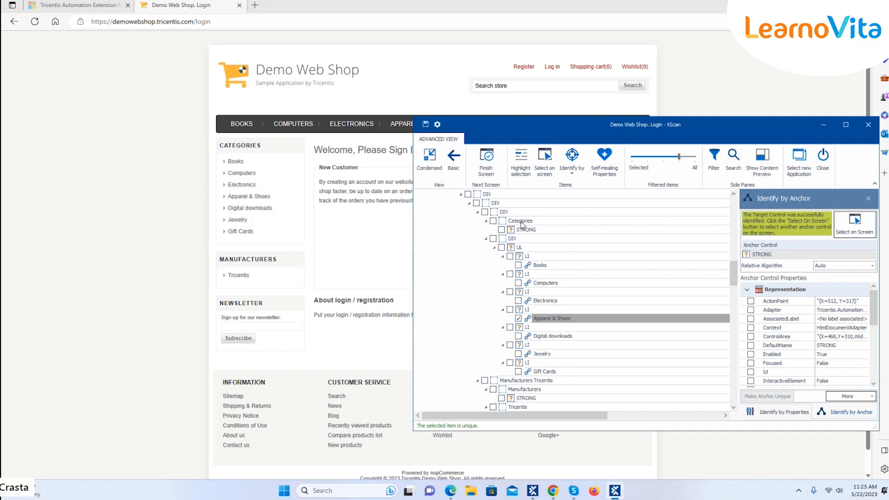
Try to assign the STRONG element under Categories from the element tree as the Apparel & Shoes link's anchor control
{"action": "left_click_drag", "start_coordinate": [527, 230], "coordinate": [533, 321]}
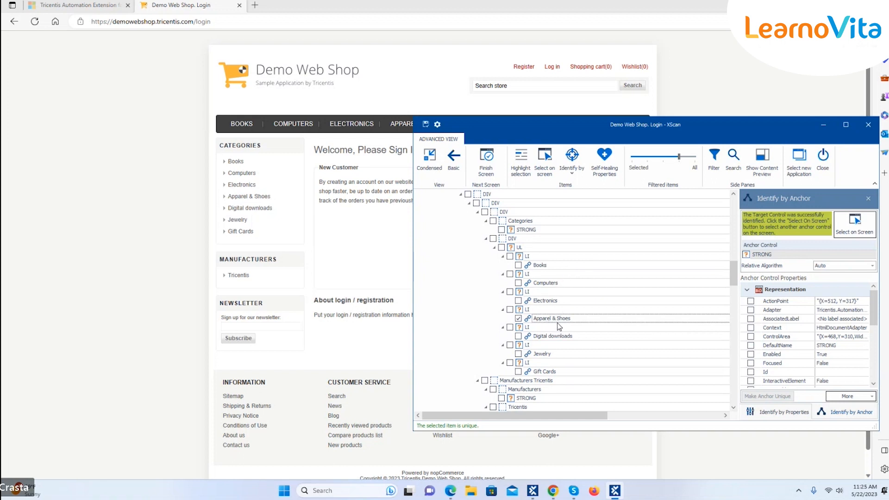
{"action": "left_click_drag", "start_coordinate": [510, 228], "coordinate": [808, 231]}
{"action": "left_click_drag", "start_coordinate": [522, 231], "coordinate": [776, 257]}
{"action": "left_click", "coordinate": [767, 255]}
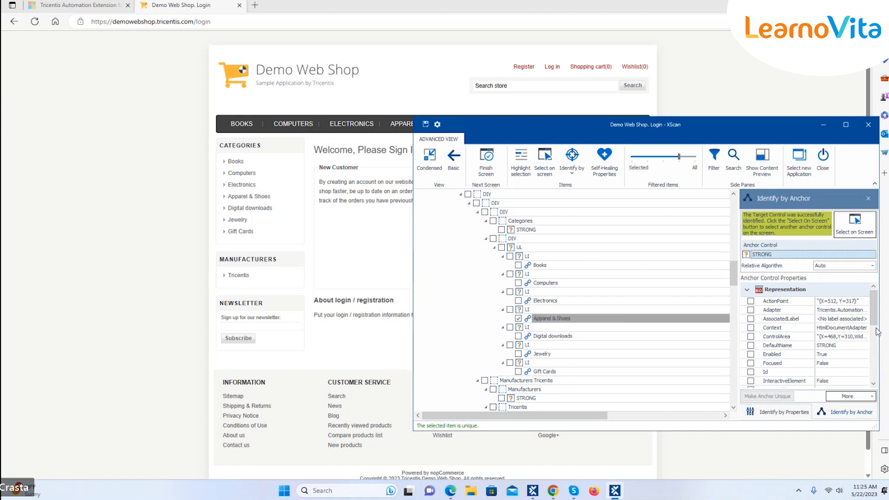
{"action": "left_click_drag", "start_coordinate": [878, 323], "coordinate": [872, 283]}
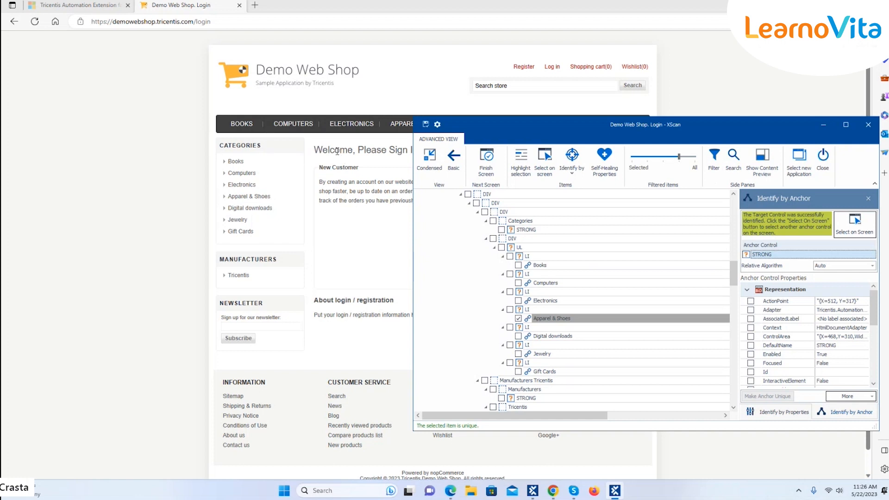
View the identification methods offered for the Apparel & Shoes link and the element tree's Manufacturers and Newsletter sections
{"action": "mouse_move", "coordinate": [296, 121]}
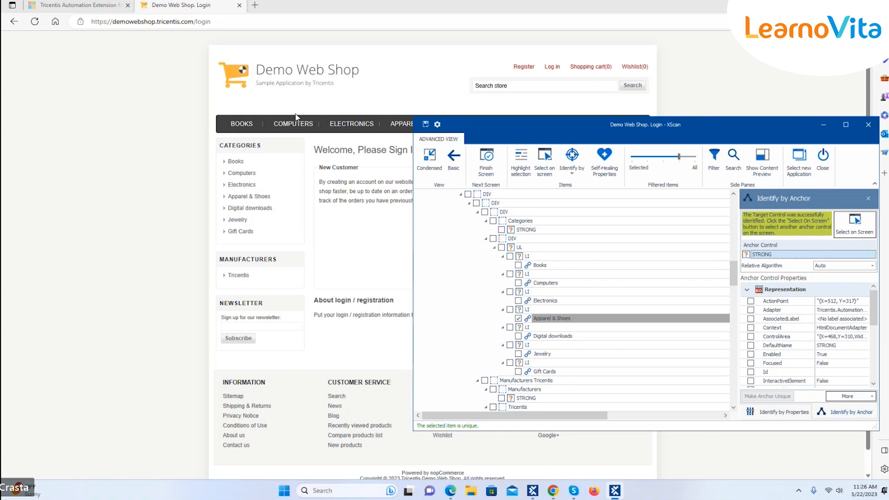
{"action": "left_click", "coordinate": [573, 173]}
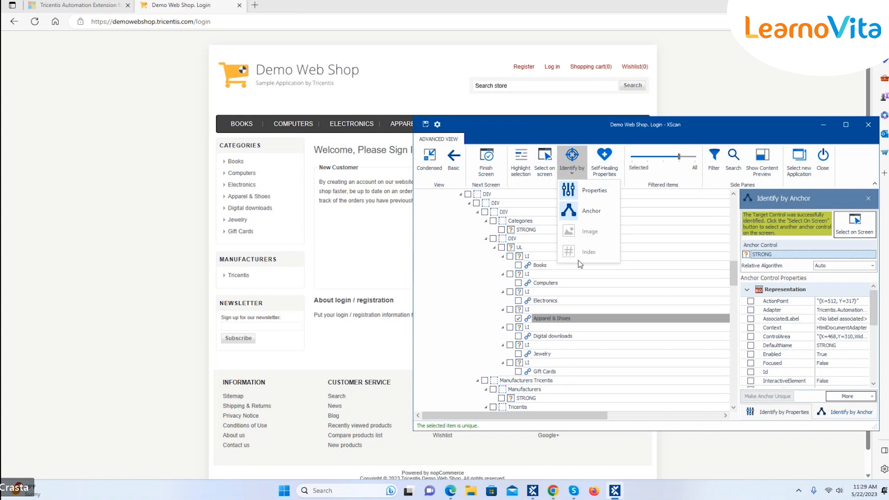
{"action": "left_click", "coordinate": [732, 291]}
{"action": "left_click_drag", "start_coordinate": [732, 291], "coordinate": [734, 299]}
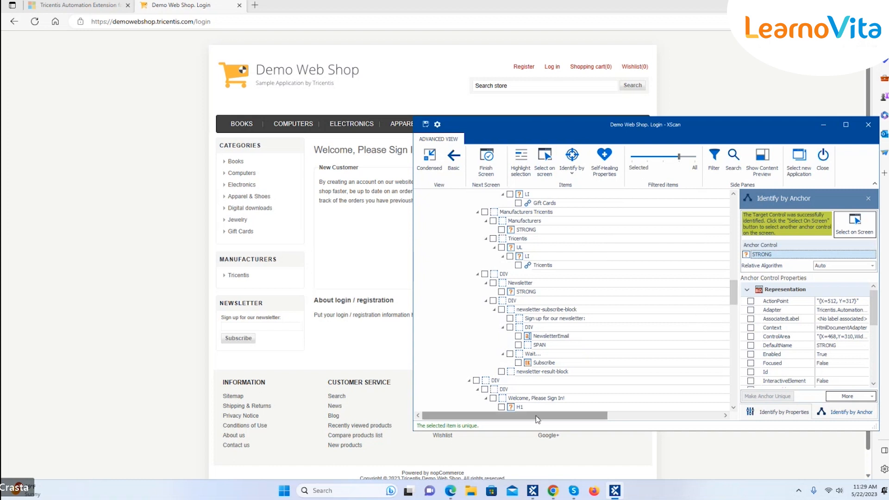
View the identification methods offered for the Welcome, Please Sign In! element
{"action": "left_click", "coordinate": [544, 397]}
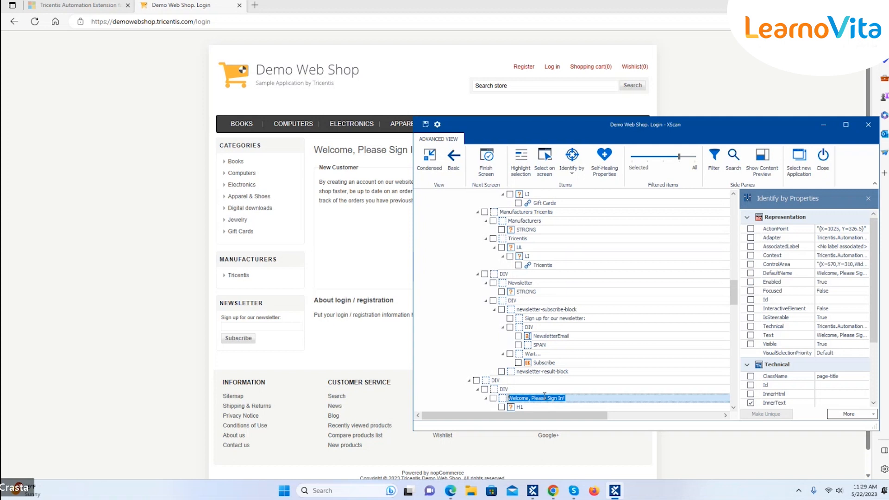
{"action": "left_click", "coordinate": [573, 173]}
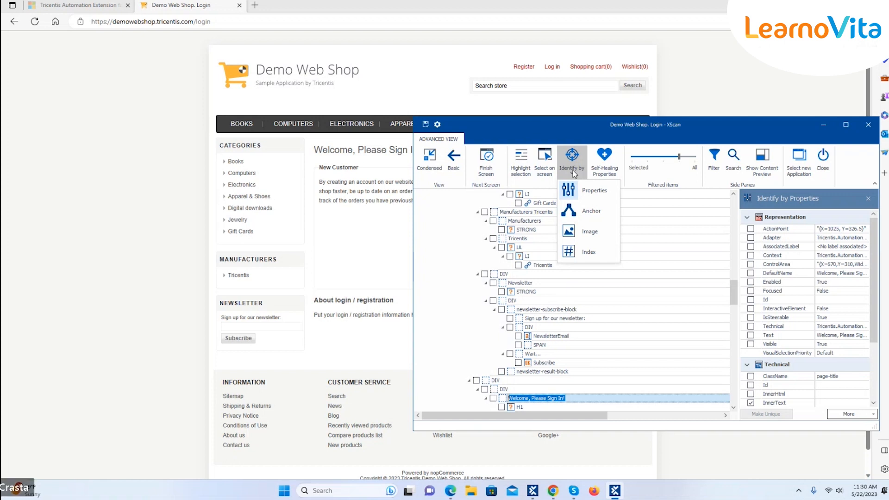
Tick the Tricentis Demo Web Shop logo image near the start of the element tree and set up identification by image
{"action": "left_click_drag", "start_coordinate": [734, 292], "coordinate": [743, 199]}
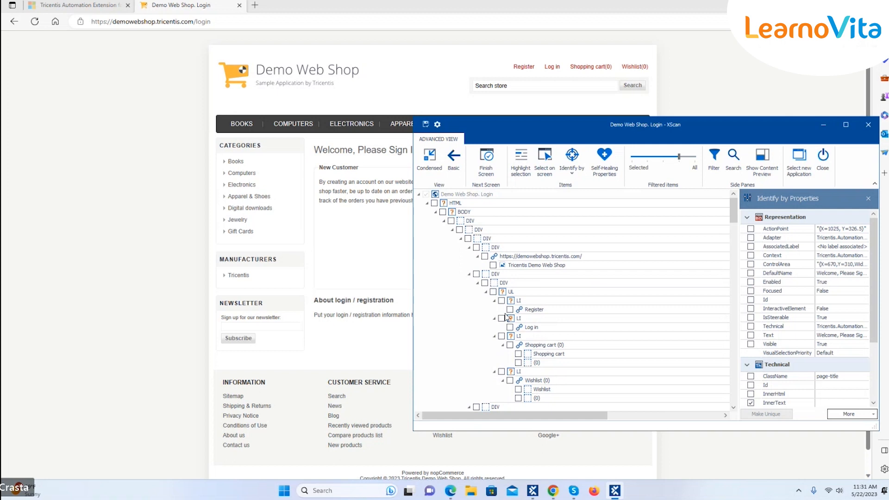
{"action": "left_click", "coordinate": [493, 266]}
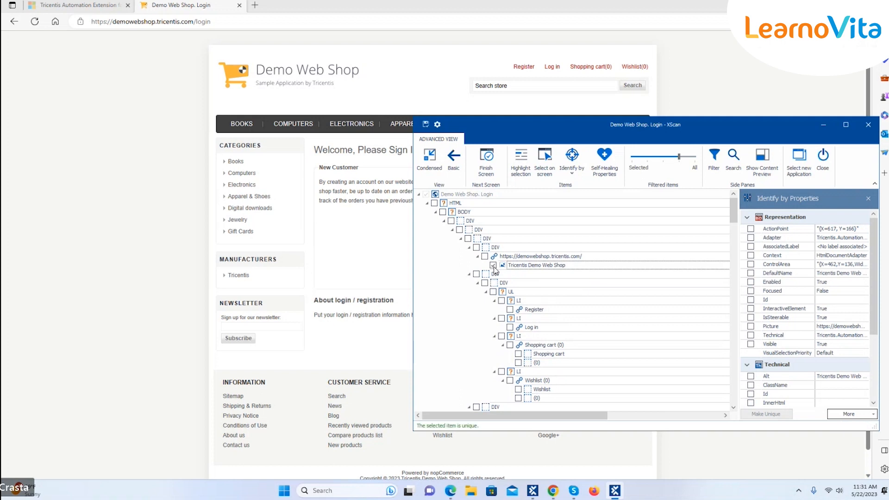
{"action": "left_click", "coordinate": [575, 174]}
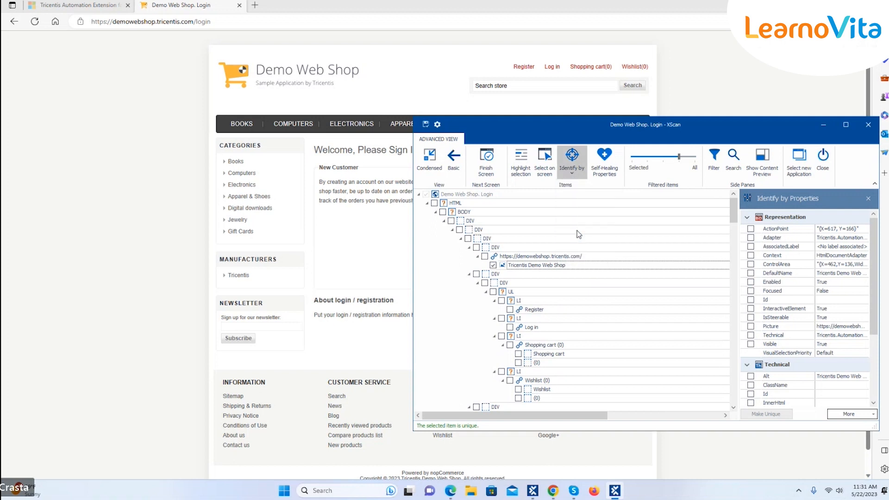
{"action": "left_click", "coordinate": [577, 231]}
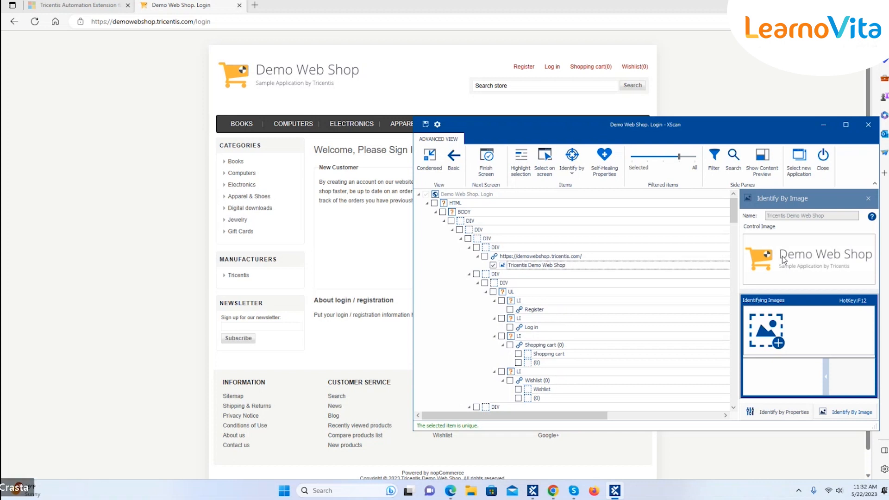
Capture the page's whole navigation bar as the logo's identifying image, allow image identification in searches, and view its search properties
{"action": "left_click", "coordinate": [784, 260]}
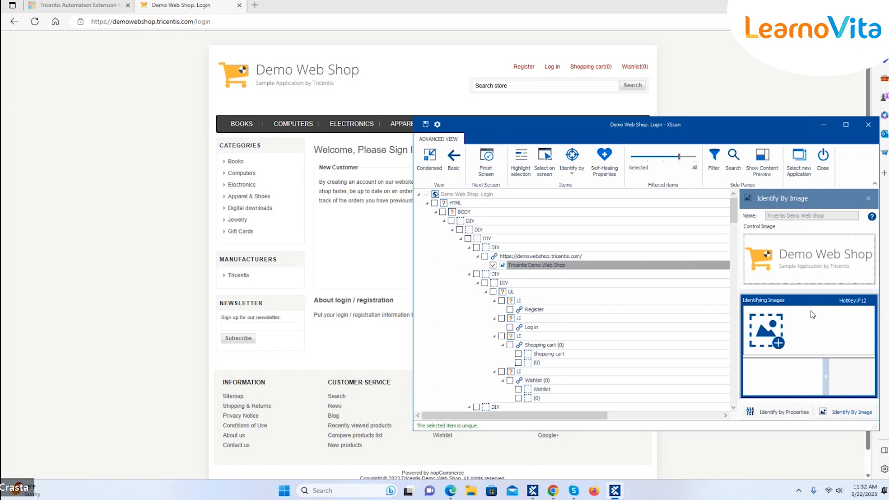
{"action": "left_click", "coordinate": [778, 343]}
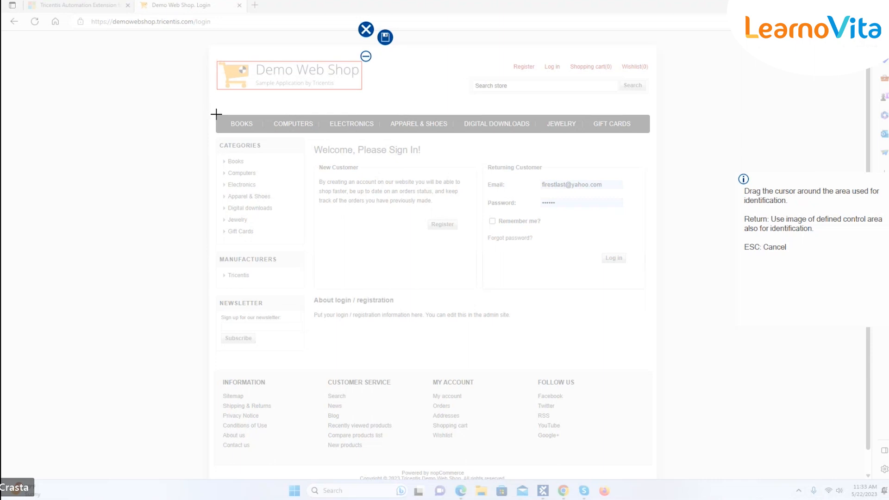
{"action": "left_click_drag", "start_coordinate": [216, 115], "coordinate": [650, 133]}
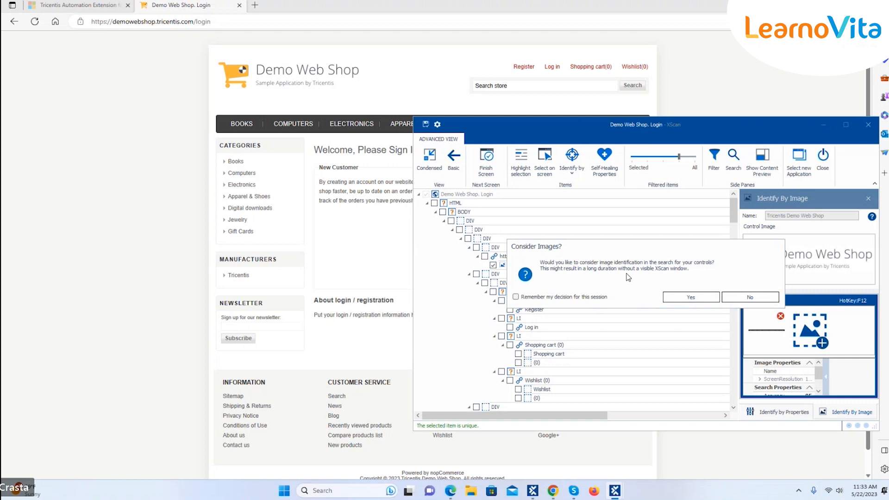
{"action": "left_click", "coordinate": [693, 299]}
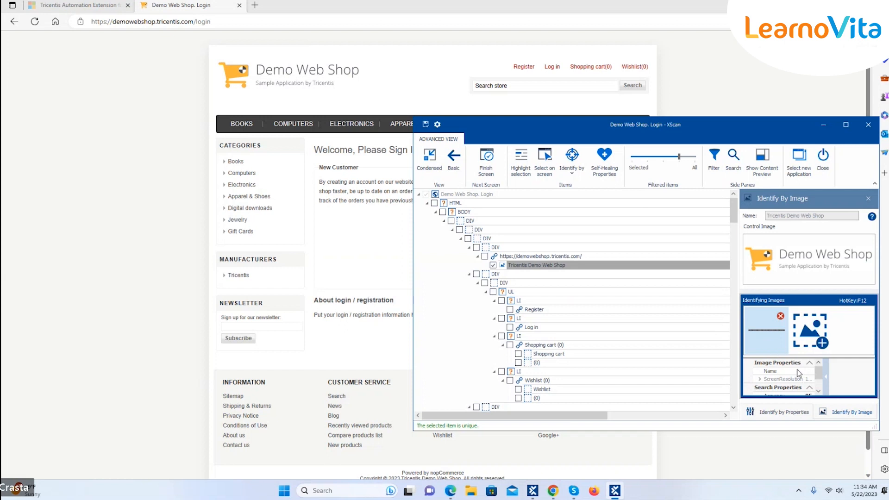
{"action": "mouse_move", "coordinate": [820, 372]}
{"action": "left_mouse_down"}
{"action": "mouse_move", "coordinate": [820, 383]}
{"action": "mouse_move", "coordinate": [823, 360]}
{"action": "mouse_move", "coordinate": [824, 379]}
{"action": "left_mouse_up"}
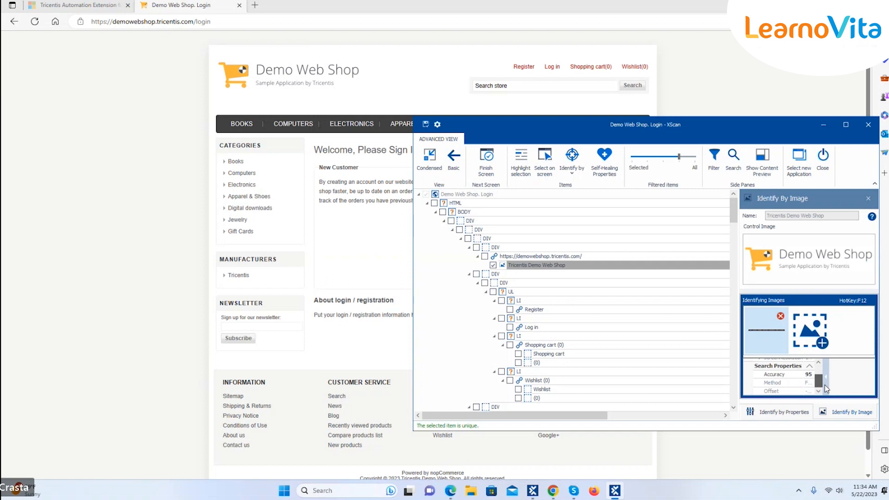
{"action": "left_click_drag", "start_coordinate": [824, 385], "coordinate": [826, 372]}
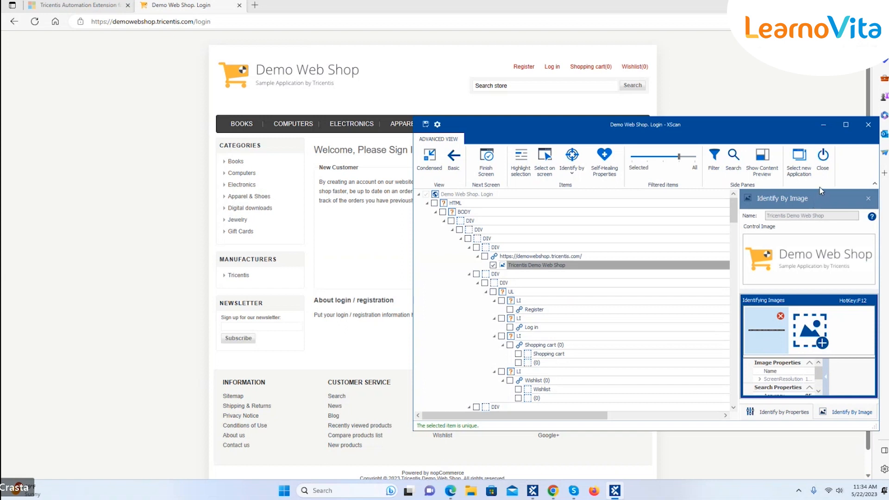
Detach and lengthen the Identify By Image pane to examine the logo's identifying image, and close the pane
{"action": "left_click_drag", "start_coordinate": [820, 197], "coordinate": [851, 226]}
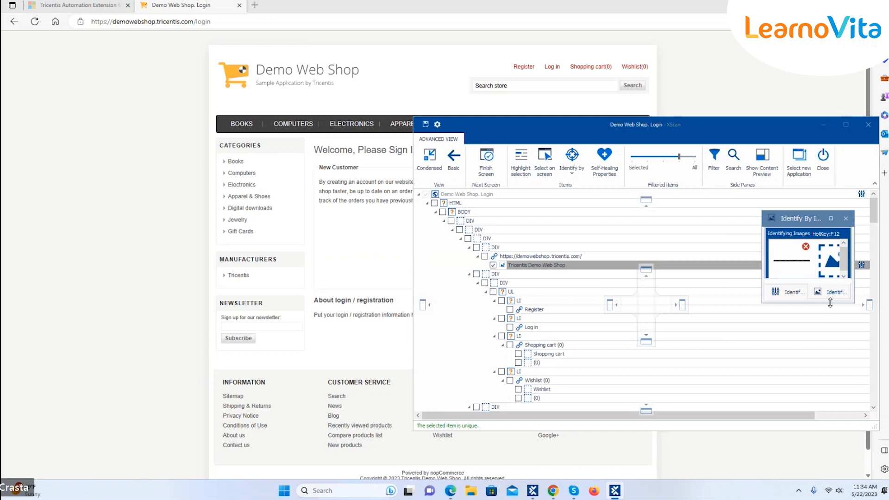
{"action": "left_click_drag", "start_coordinate": [802, 304], "coordinate": [805, 479]}
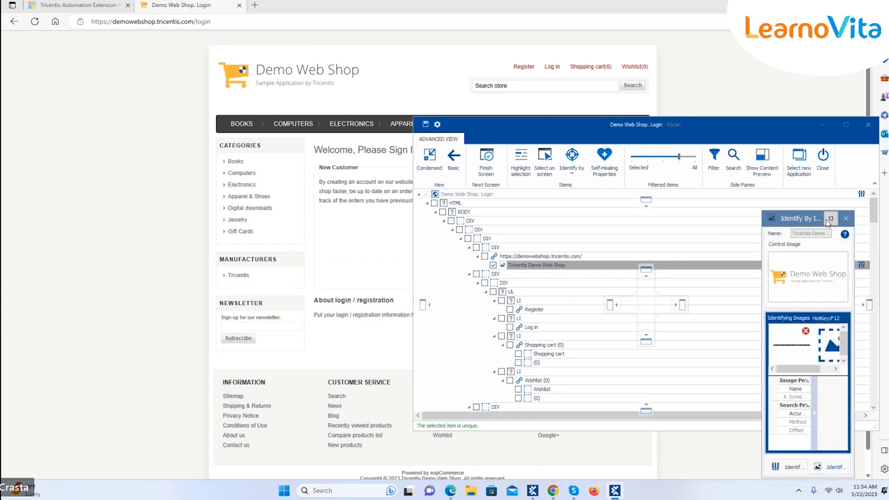
{"action": "left_click_drag", "start_coordinate": [804, 222], "coordinate": [778, 126]}
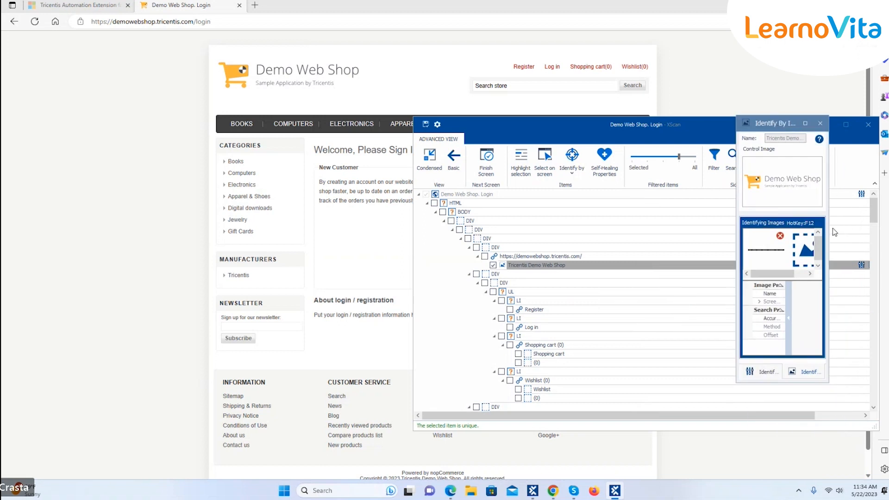
{"action": "left_click_drag", "start_coordinate": [816, 247], "coordinate": [820, 285]}
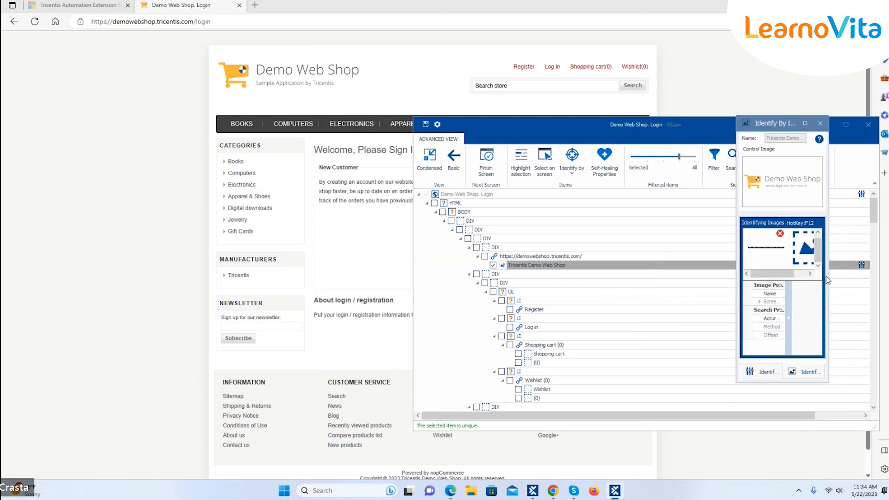
{"action": "left_click_drag", "start_coordinate": [780, 276], "coordinate": [738, 280]}
{"action": "mouse_move", "coordinate": [793, 274]}
{"action": "left_mouse_down"}
{"action": "mouse_move", "coordinate": [805, 276]}
{"action": "mouse_move", "coordinate": [793, 276]}
{"action": "left_mouse_up"}
{"action": "left_click", "coordinate": [819, 125]}
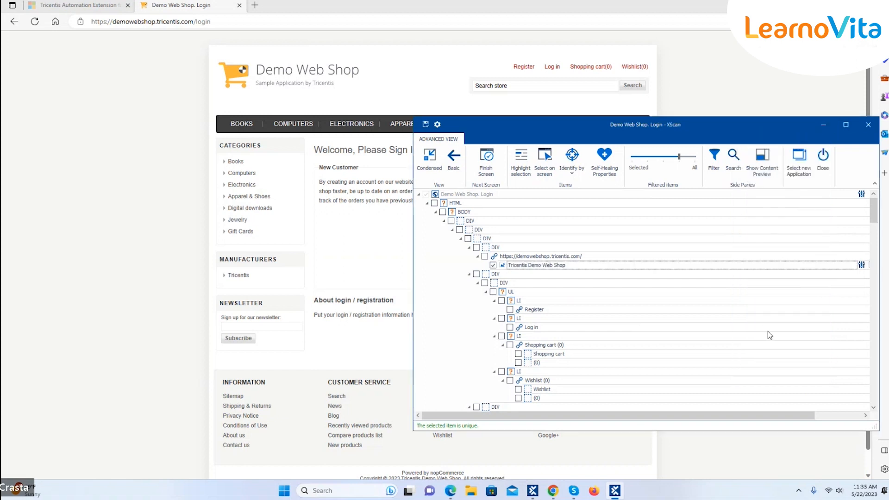
Reselect the Tricentis Demo Web Shop image, reopen its image identification settings for a look, and close them
{"action": "left_click", "coordinate": [572, 166]}
{"action": "left_click", "coordinate": [578, 234]}
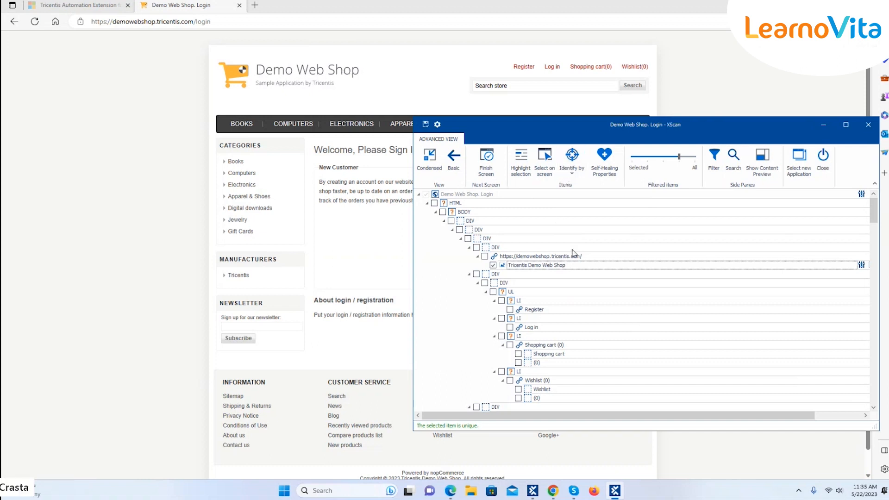
{"action": "left_click", "coordinate": [541, 266]}
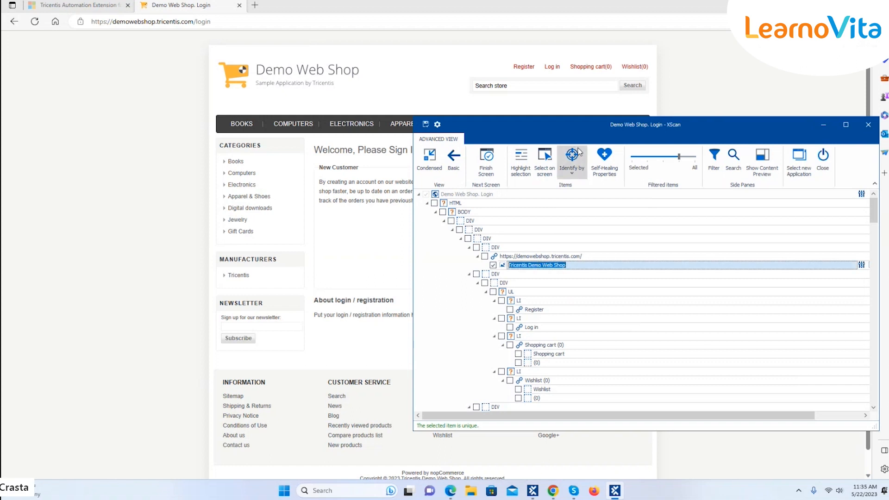
{"action": "left_click", "coordinate": [574, 175]}
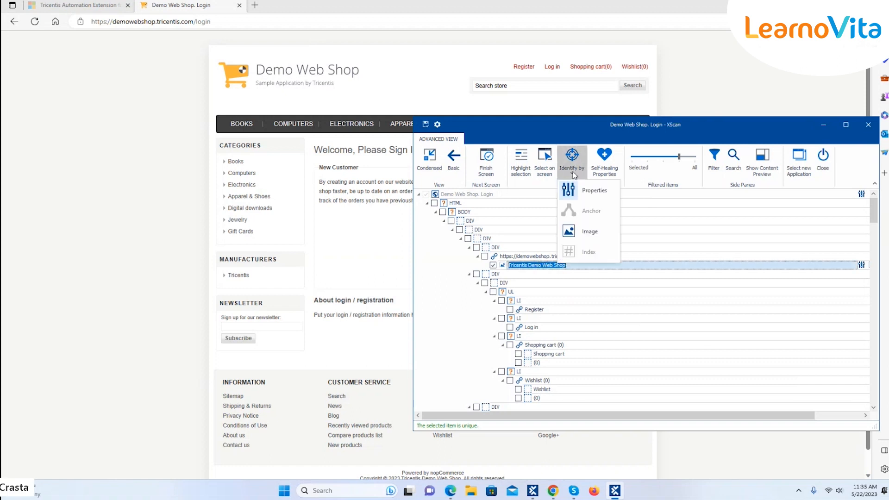
{"action": "left_click", "coordinate": [583, 234]}
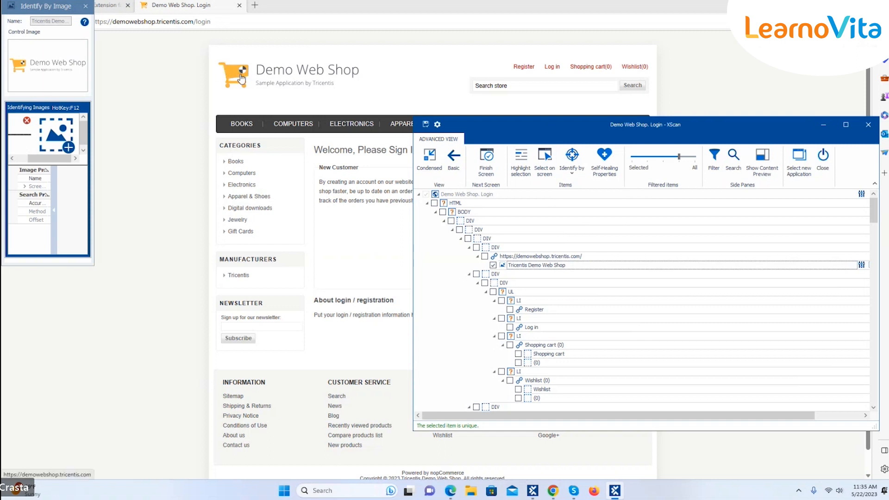
{"action": "left_click", "coordinate": [85, 6]}
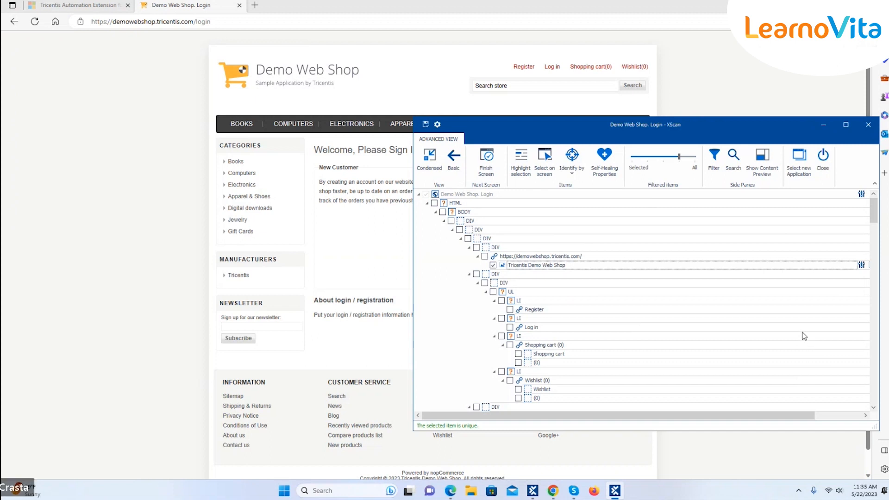
Untick the Tricentis Demo Web Shop image and look through the element tree with the XScan window moved off the login form
{"action": "left_click", "coordinate": [494, 266]}
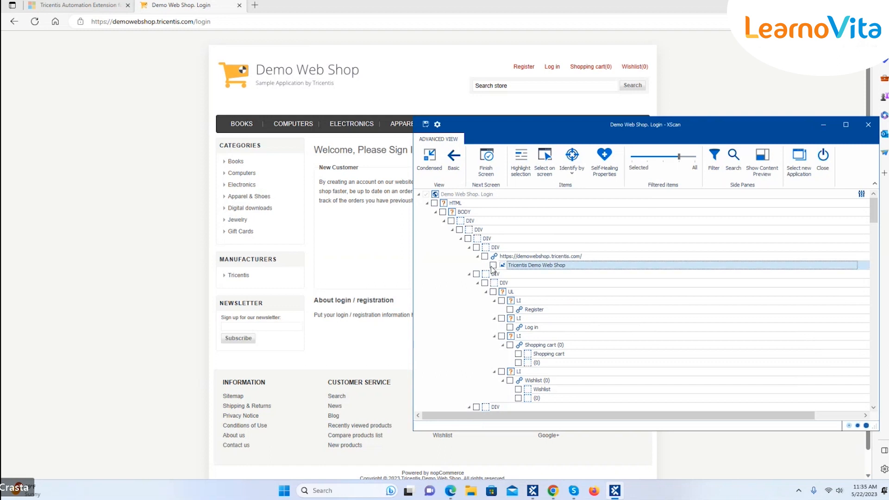
{"action": "left_click_drag", "start_coordinate": [640, 127], "coordinate": [234, 200]}
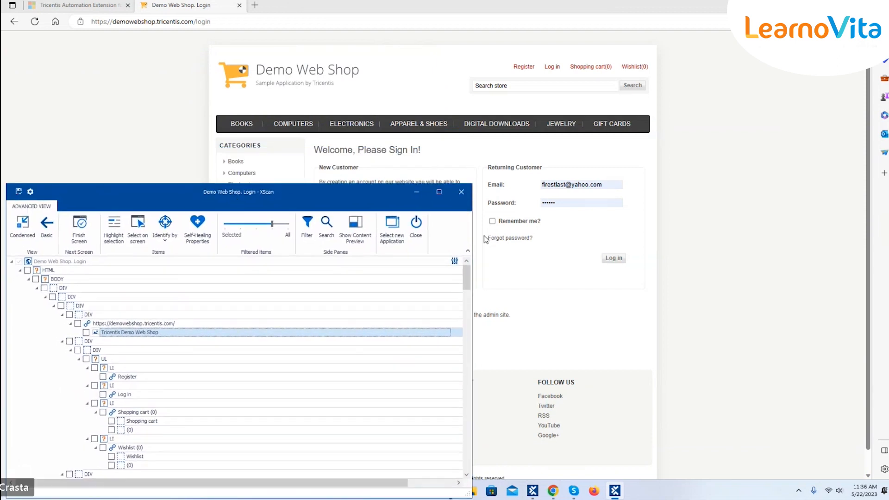
{"action": "left_click_drag", "start_coordinate": [467, 287], "coordinate": [468, 336]}
{"action": "mouse_move", "coordinate": [406, 487]}
{"action": "left_mouse_down"}
{"action": "mouse_move", "coordinate": [465, 482]}
{"action": "mouse_move", "coordinate": [409, 485]}
{"action": "left_mouse_up"}
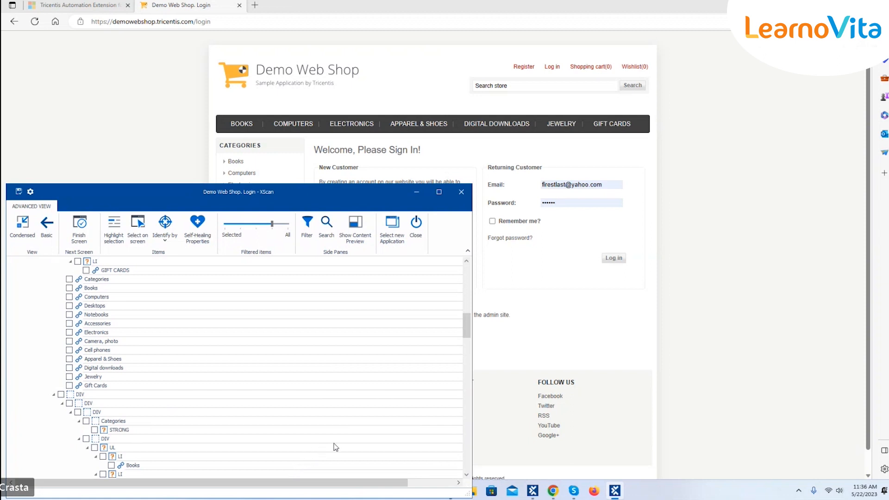
{"action": "left_click_drag", "start_coordinate": [469, 326], "coordinate": [469, 320]}
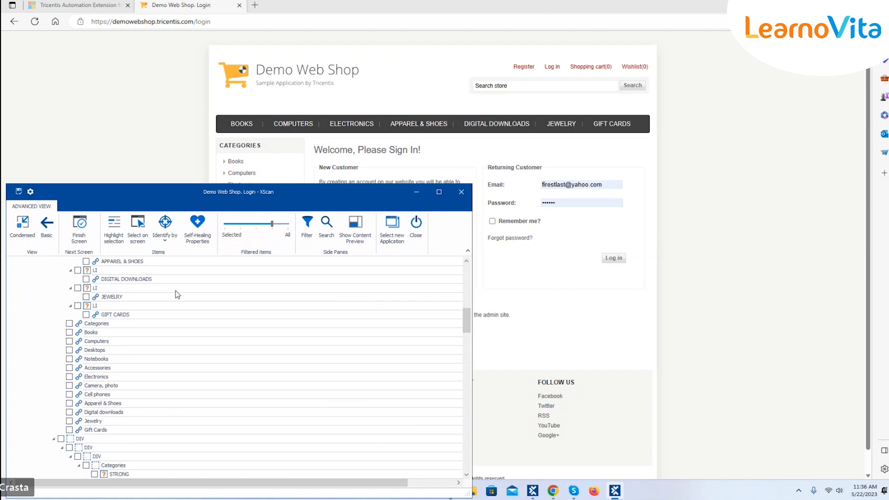
{"action": "left_click_drag", "start_coordinate": [466, 320], "coordinate": [470, 280]}
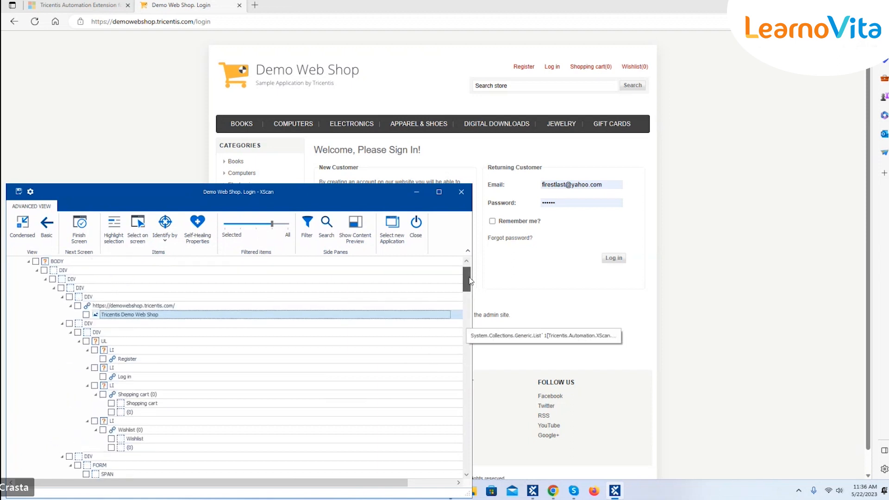
Maximize the XScan window, tick the Tricentis Demo Web Shop image again, and open its image identification settings from its row
{"action": "left_click", "coordinate": [439, 192]}
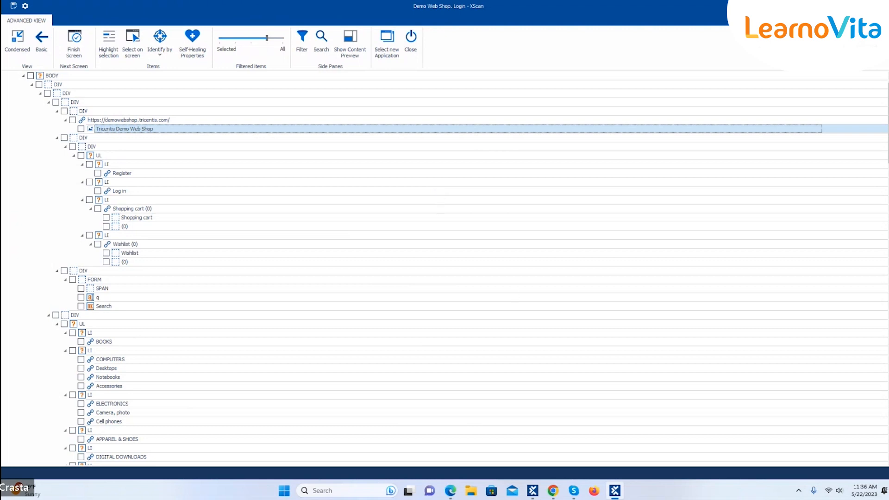
{"action": "scroll", "coordinate": [439, 208], "scroll_direction": "down", "scroll_amount": 3}
{"action": "scroll", "coordinate": [438, 268], "scroll_direction": "down", "scroll_amount": 15}
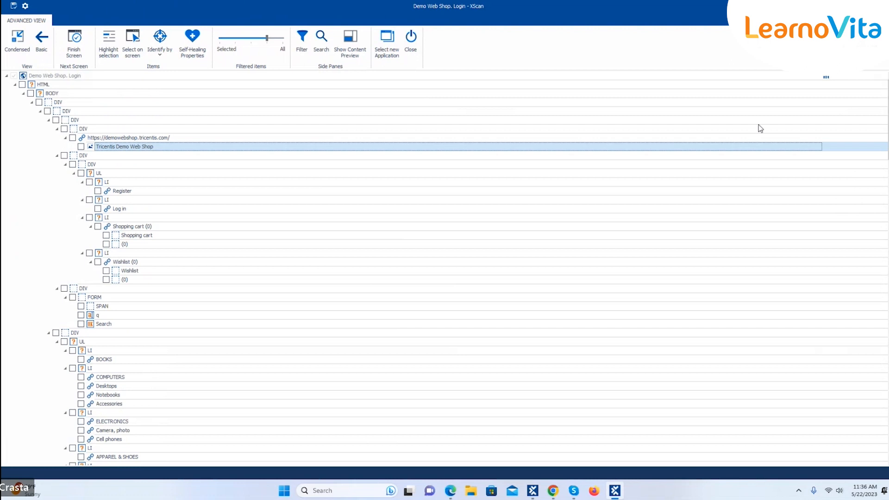
{"action": "left_click", "coordinate": [82, 147]}
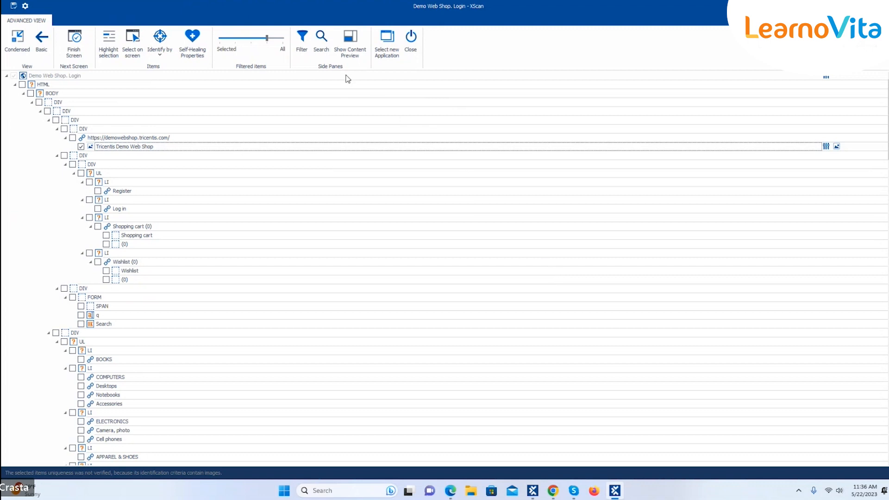
{"action": "left_click", "coordinate": [837, 148]}
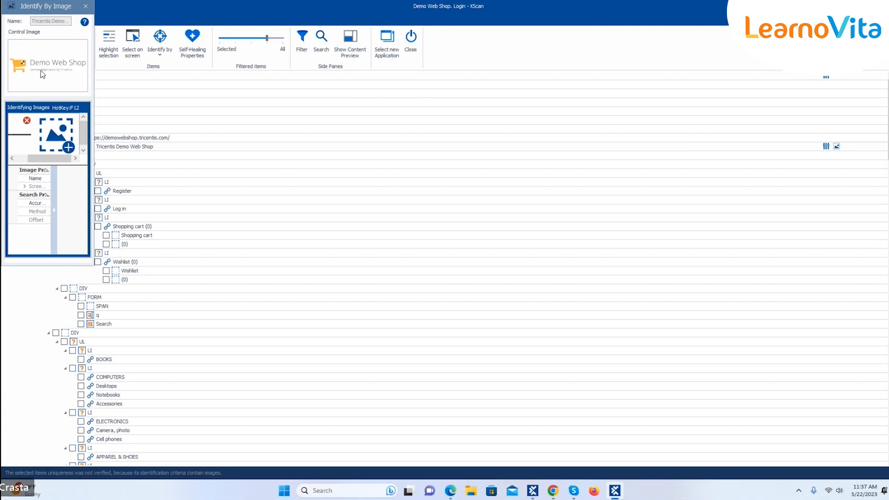
Move the Identify By Image pane off the element tree and examine the logo's control image and identifying image
{"action": "left_click", "coordinate": [42, 74]}
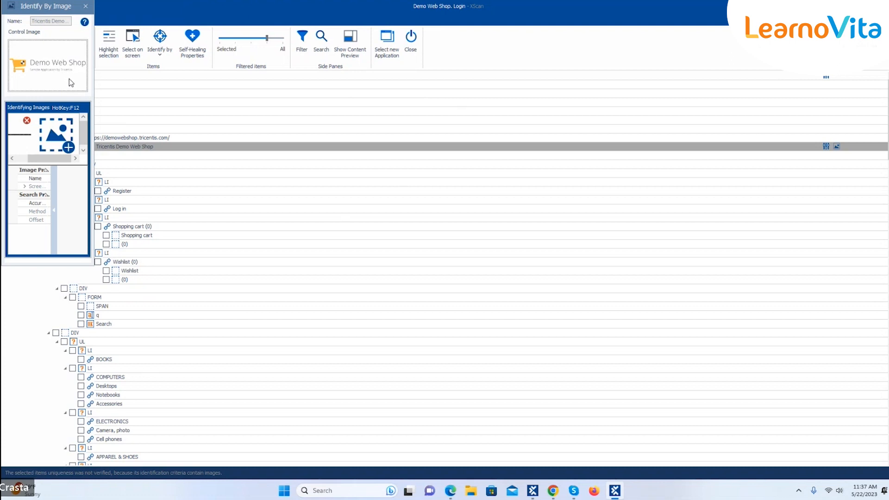
{"action": "left_click_drag", "start_coordinate": [47, 6], "coordinate": [719, 60]}
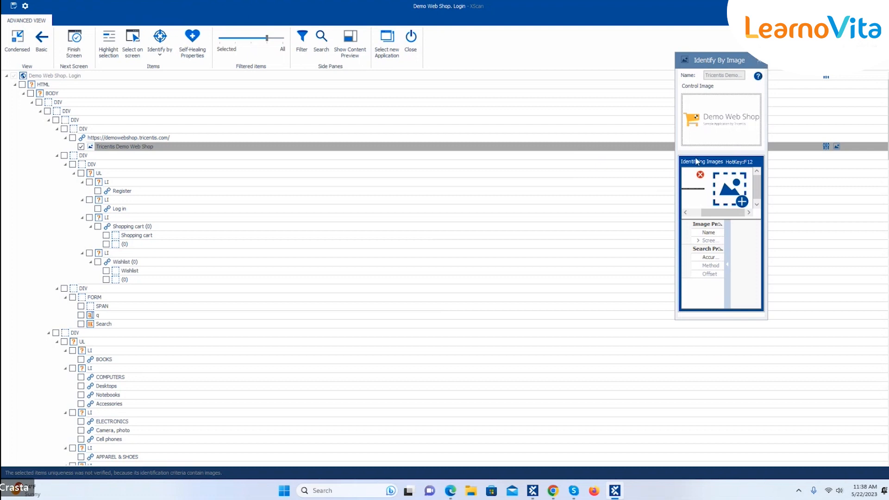
{"action": "left_click_drag", "start_coordinate": [713, 215], "coordinate": [680, 217]}
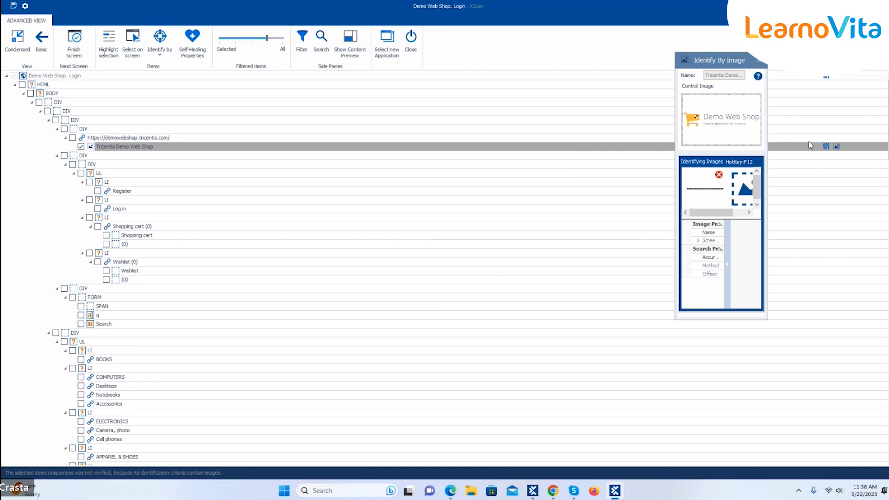
{"action": "left_click", "coordinate": [838, 149]}
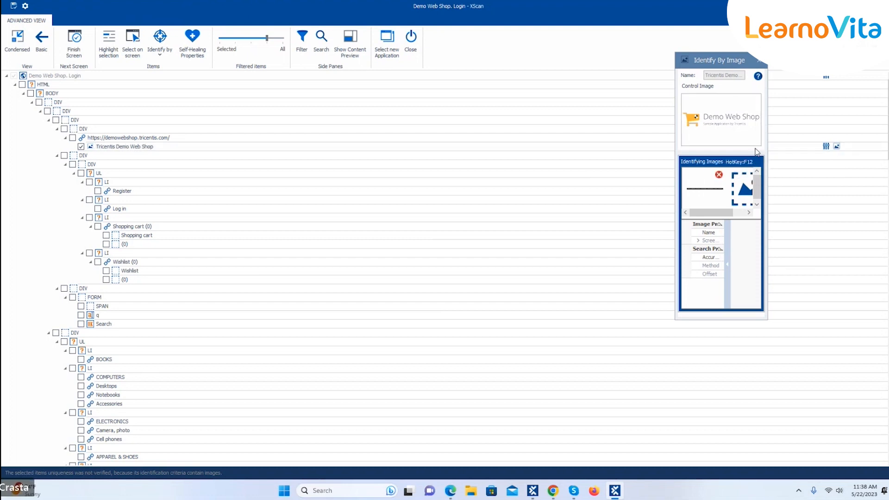
Widen the Identify By Image pane and its property columns, and set the Tricentis Demo Web Shop identifying image's accuracy to 90
{"action": "left_click", "coordinate": [725, 136]}
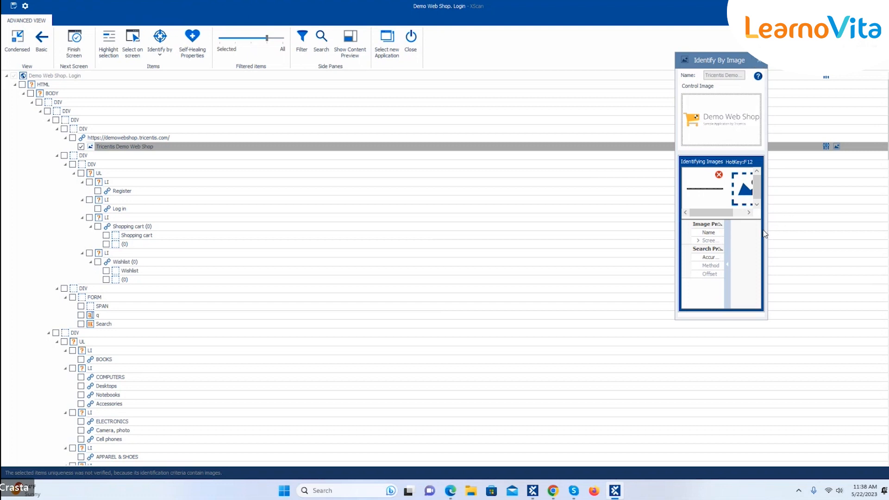
{"action": "left_click_drag", "start_coordinate": [768, 228], "coordinate": [852, 218]}
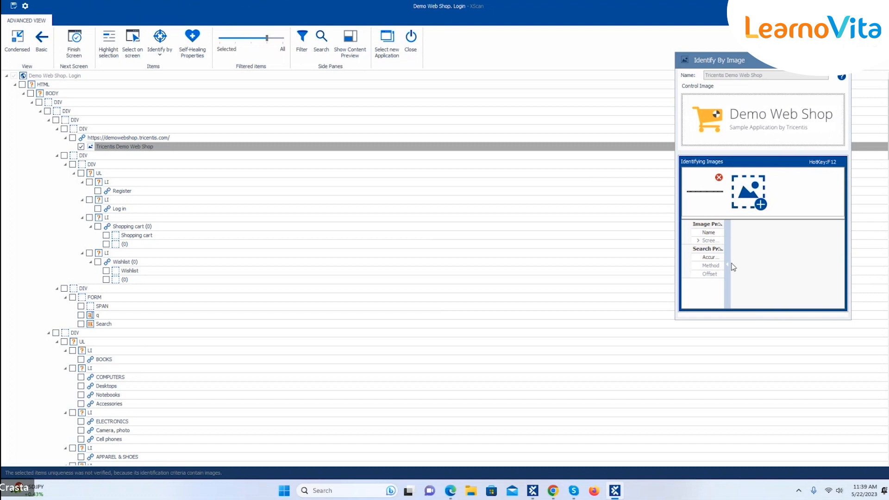
{"action": "left_click_drag", "start_coordinate": [729, 256], "coordinate": [826, 243]}
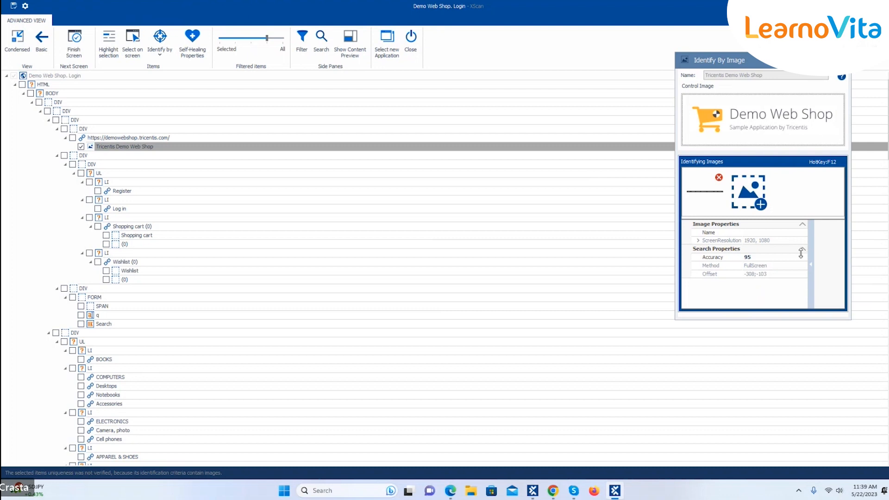
{"action": "left_click", "coordinate": [762, 258]}
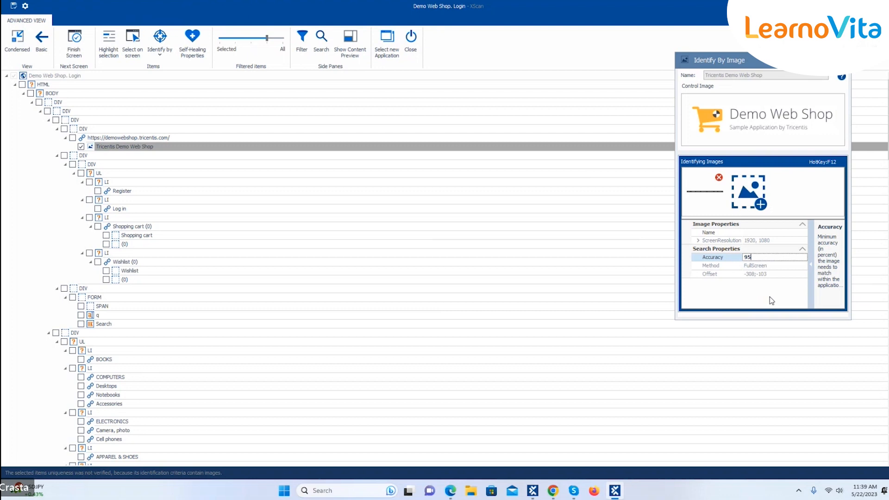
{"action": "key", "text": "BackSpace"}
{"action": "type", "text": "0"}
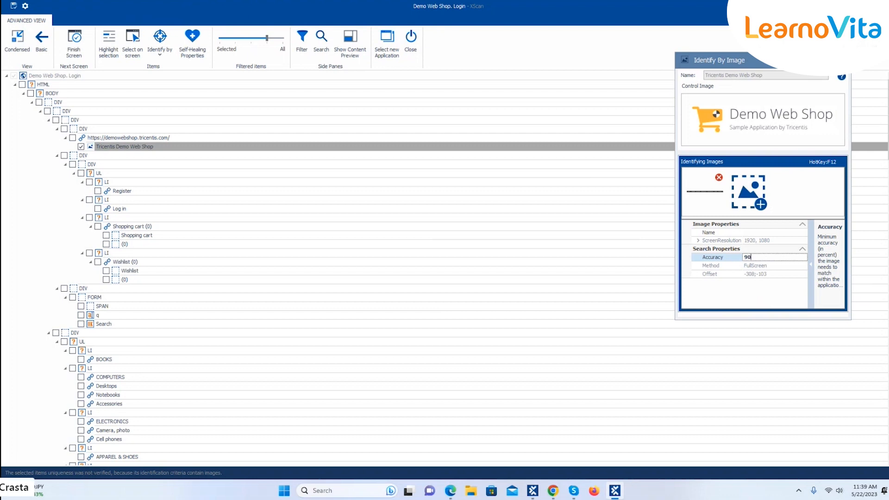
{"action": "key", "text": "Tab"}
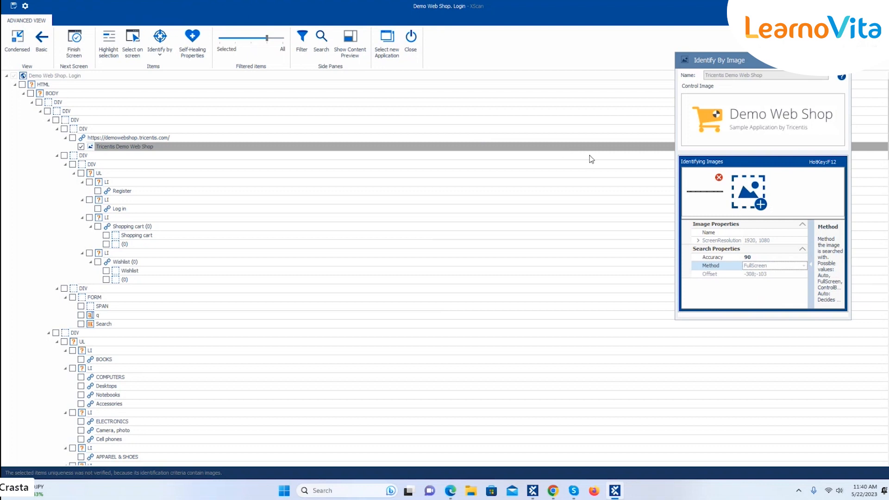
{"action": "left_click", "coordinate": [847, 140]}
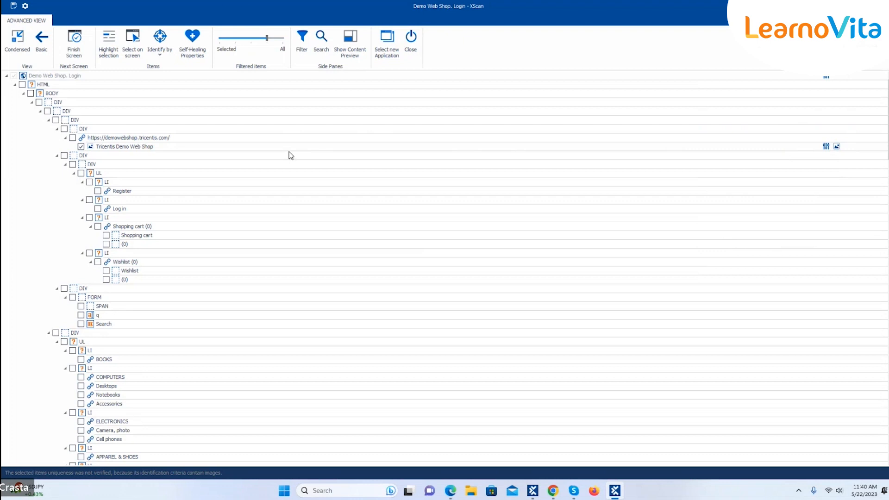
Reopen the Tricentis Demo Web Shop image's identification settings to review the image and its search properties, and close them
{"action": "mouse_move", "coordinate": [827, 147]}
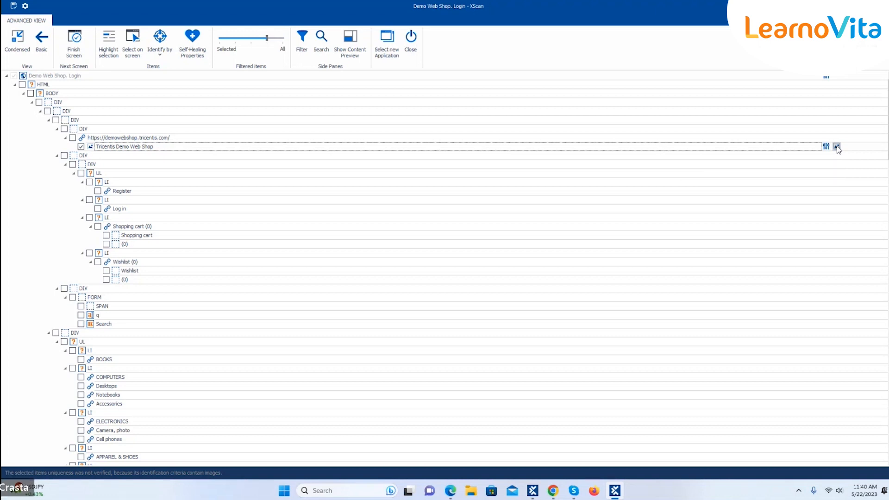
{"action": "left_click", "coordinate": [838, 147]}
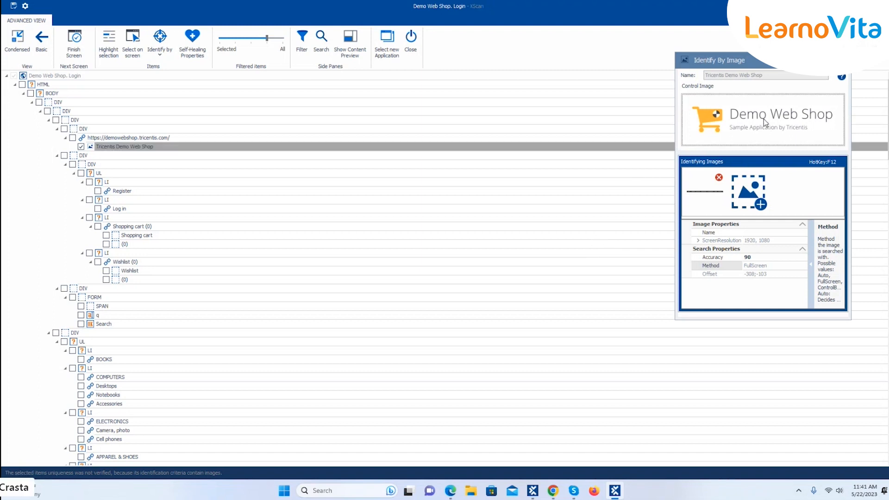
{"action": "left_click", "coordinate": [844, 61]}
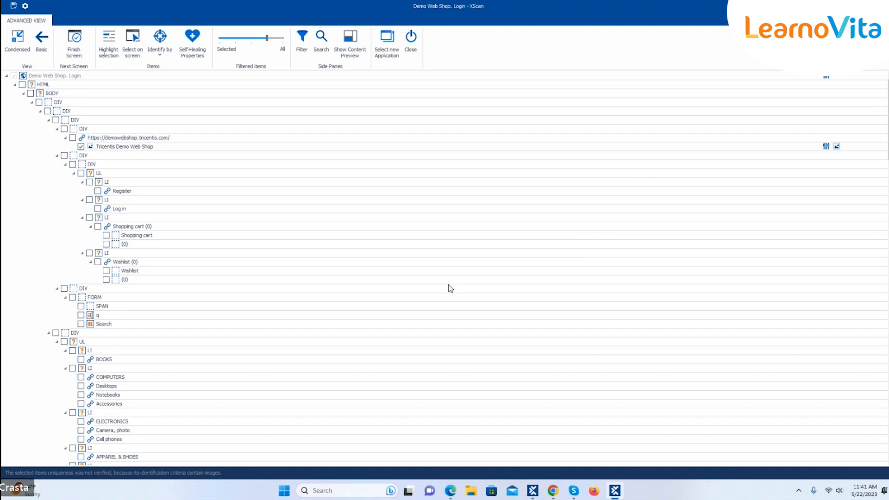
{"action": "left_click", "coordinate": [554, 492]}
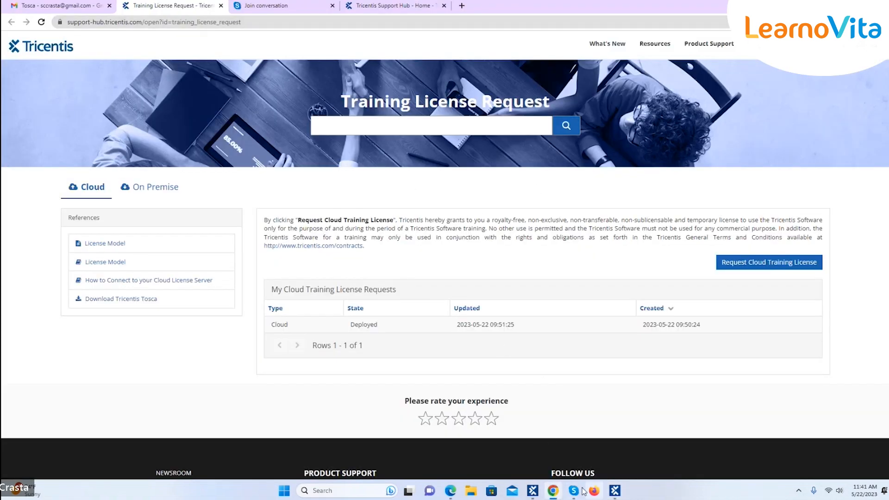
{"action": "left_click", "coordinate": [451, 491]}
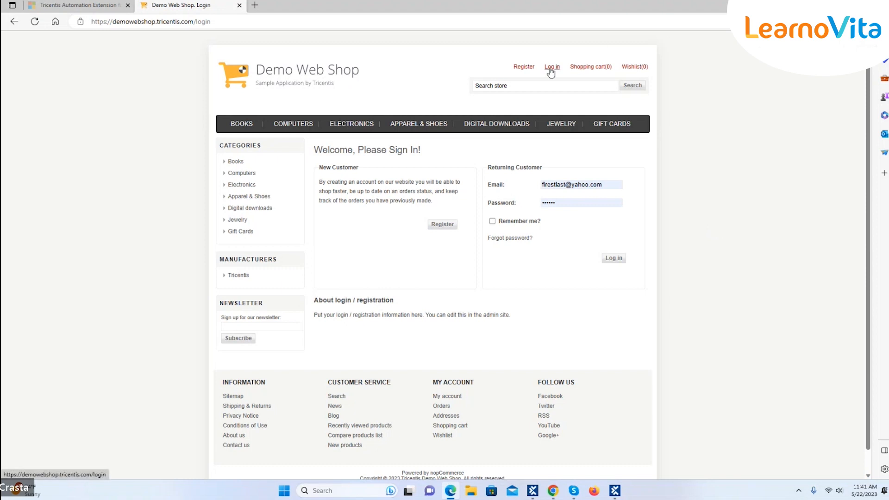
{"action": "left_click", "coordinate": [609, 261]}
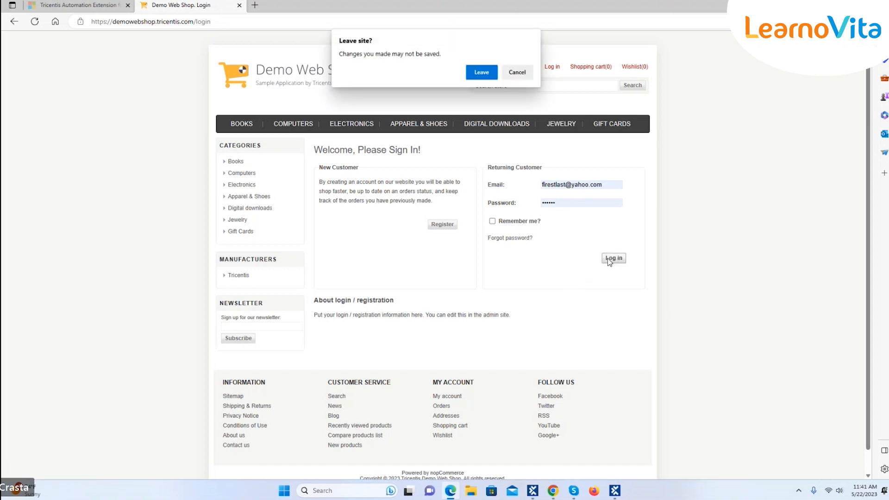
{"action": "left_click", "coordinate": [515, 73]}
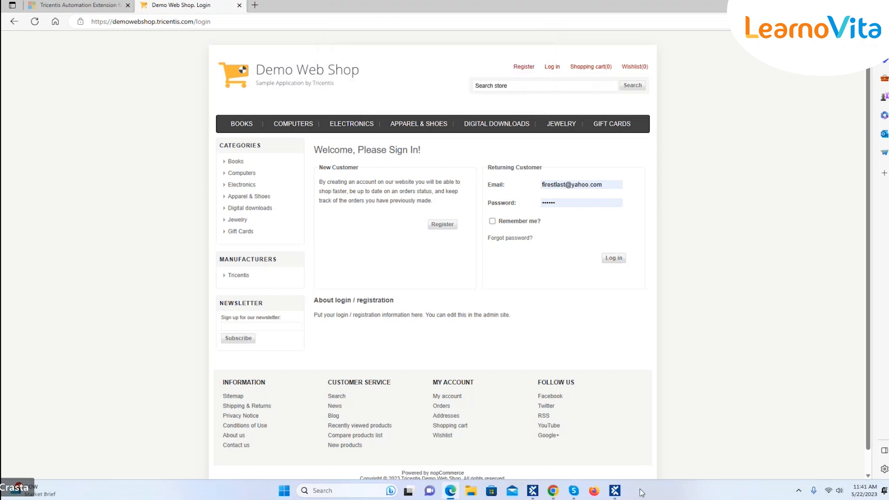
{"action": "left_click", "coordinate": [615, 491]}
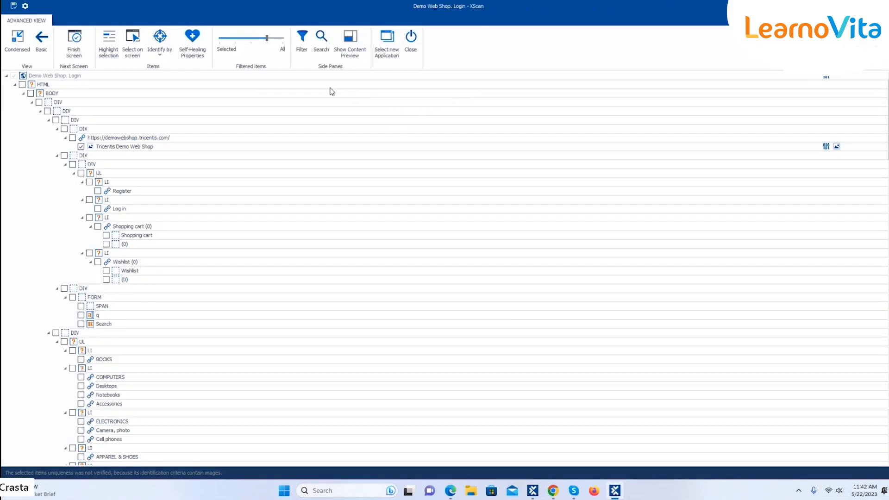
Save the scanned log-in page and select the Demo Web Shop browser window as the new application
{"action": "left_click", "coordinate": [13, 6]}
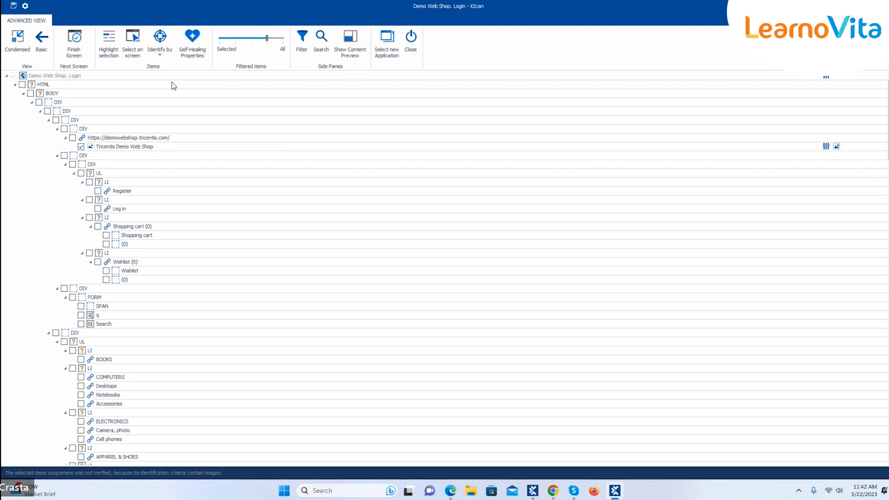
{"action": "left_click", "coordinate": [385, 50]}
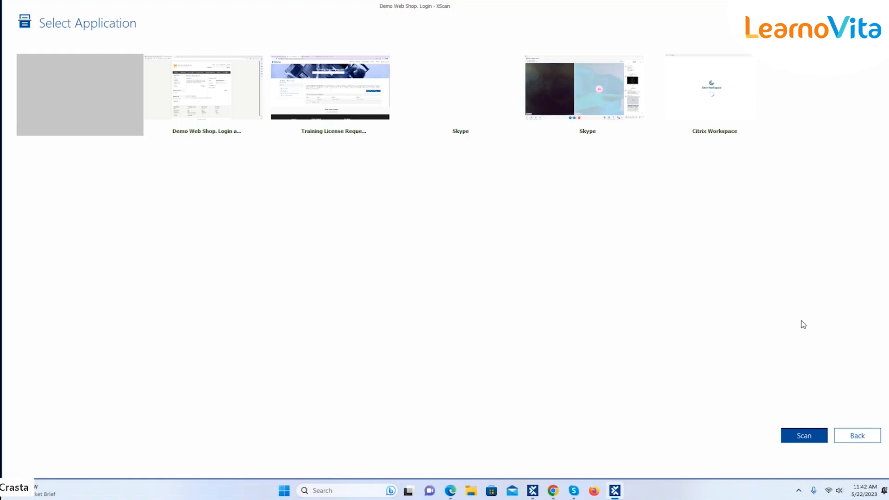
{"action": "left_click", "coordinate": [201, 91]}
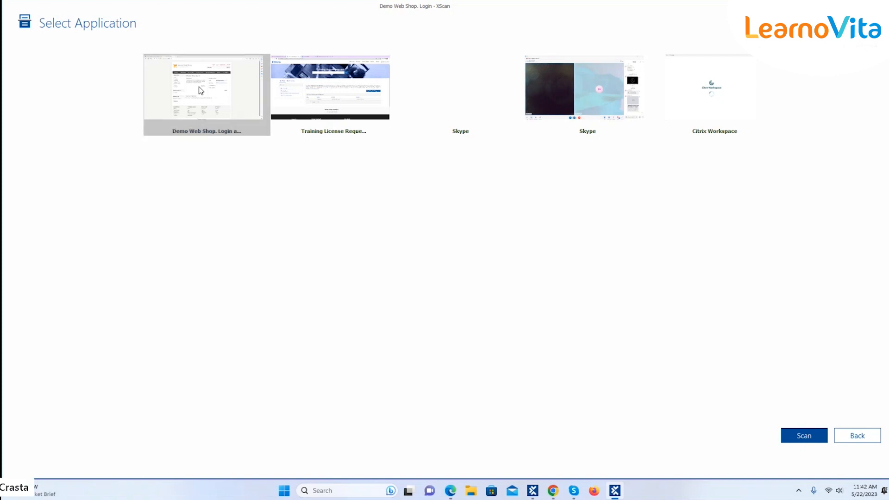
Switch to Edge and log in to the Demo Web Shop with the prefilled credentials, agreeing to leave the page
{"action": "left_click", "coordinate": [450, 491]}
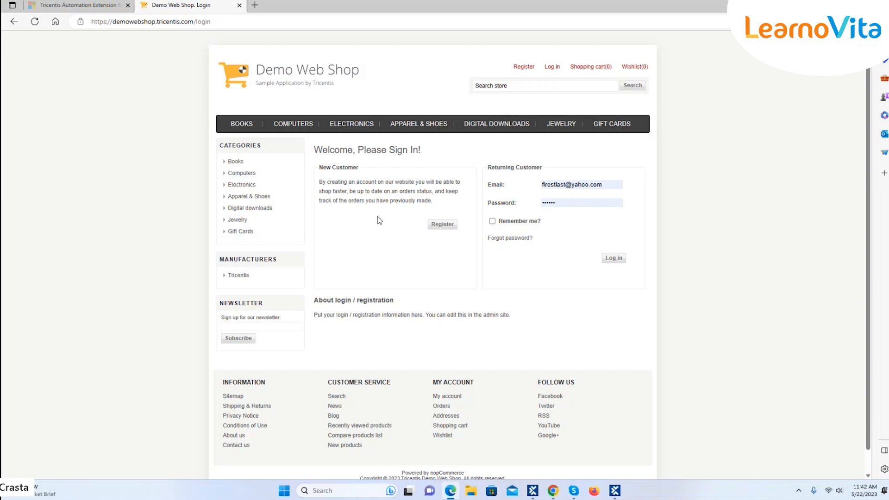
{"action": "left_click", "coordinate": [611, 259]}
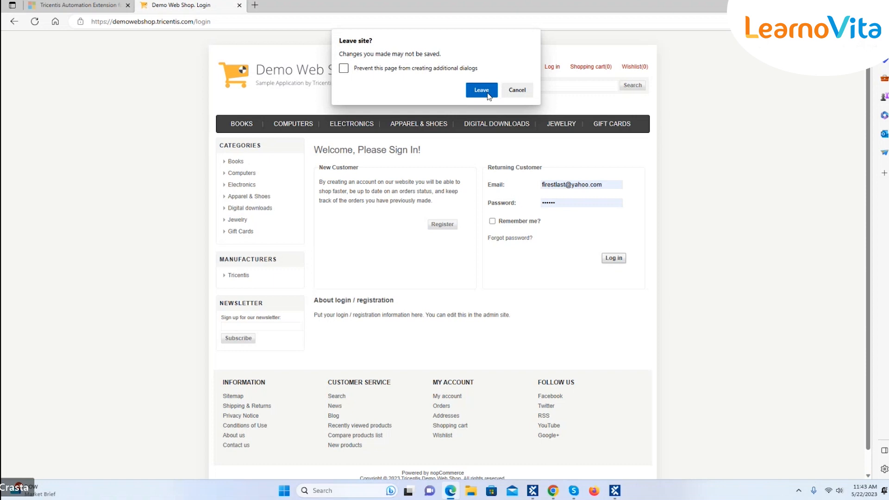
{"action": "left_click", "coordinate": [482, 90]}
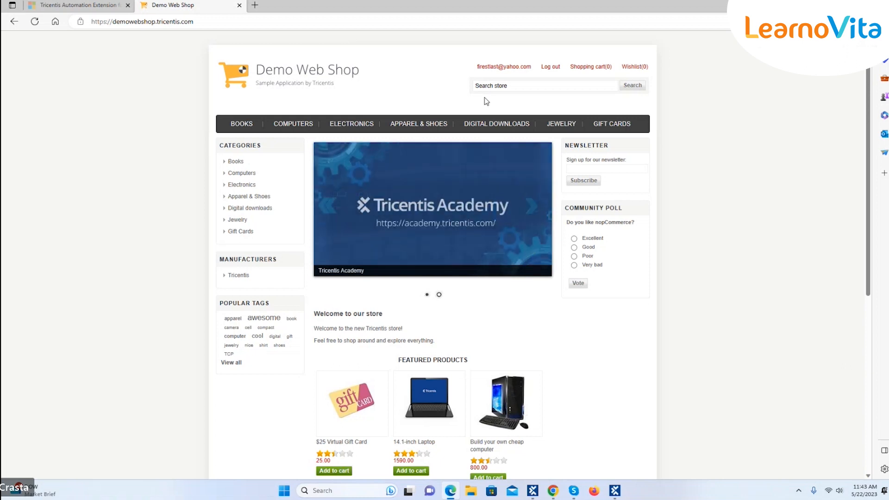
Visit the Computing and Internet book, the Camera, photo category and the Diamond Pave Earrings product page
{"action": "left_click", "coordinate": [249, 124]}
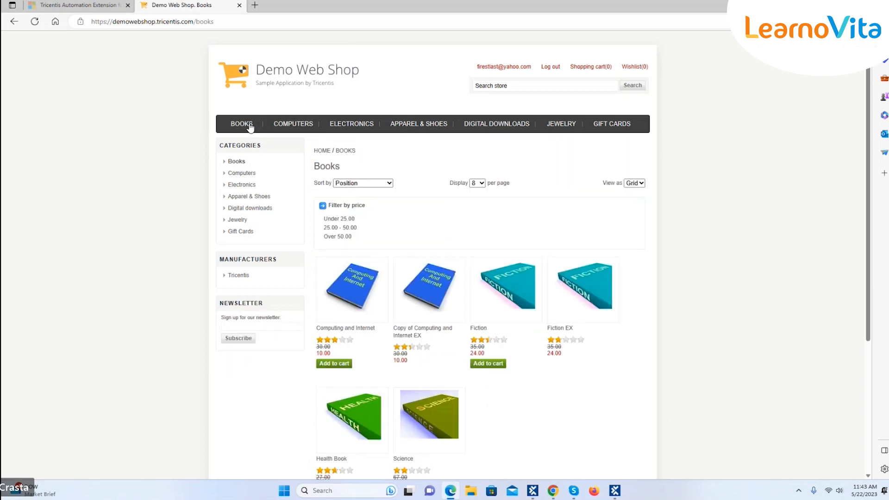
{"action": "left_click", "coordinate": [338, 329]}
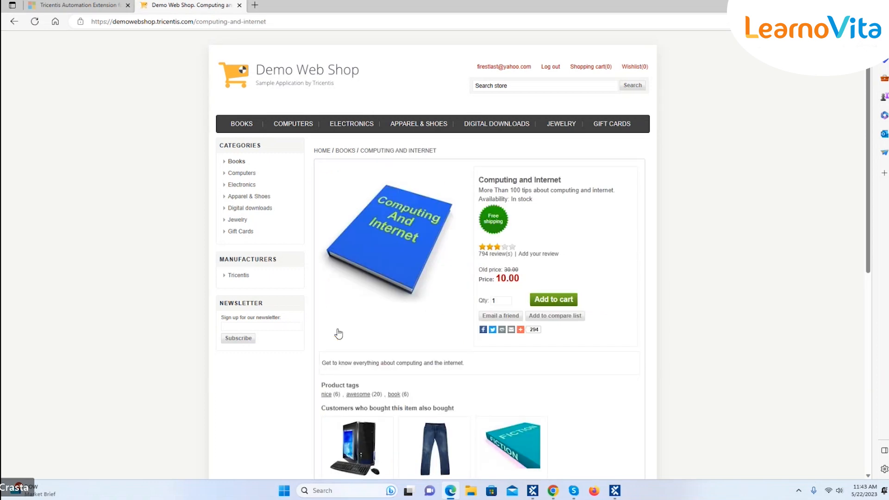
{"action": "left_click", "coordinate": [355, 126]}
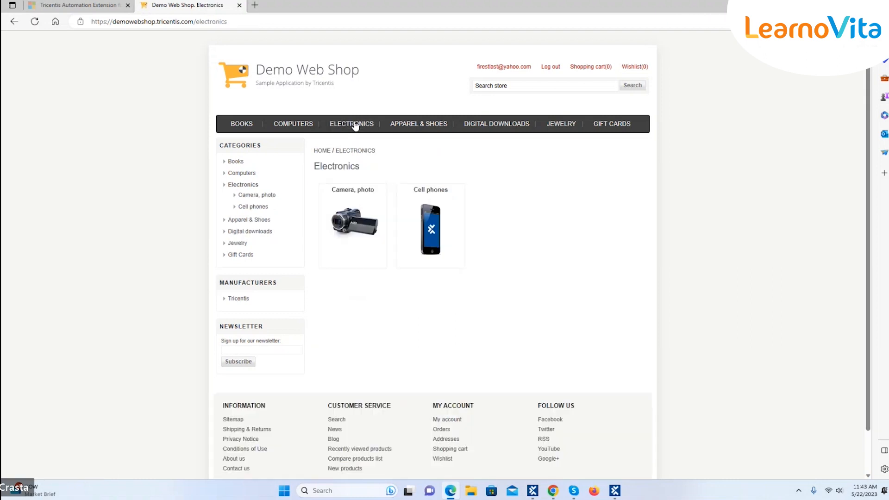
{"action": "left_click", "coordinate": [348, 222]}
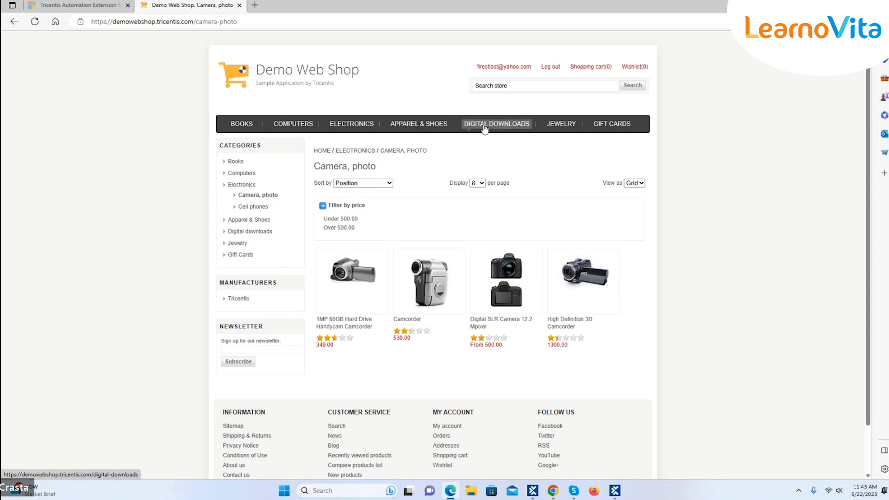
{"action": "left_click", "coordinate": [555, 129]}
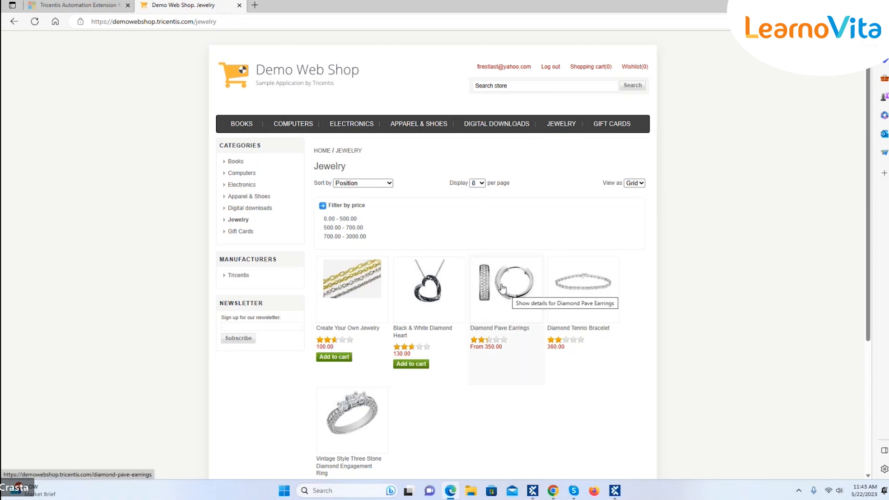
{"action": "left_click", "coordinate": [500, 328]}
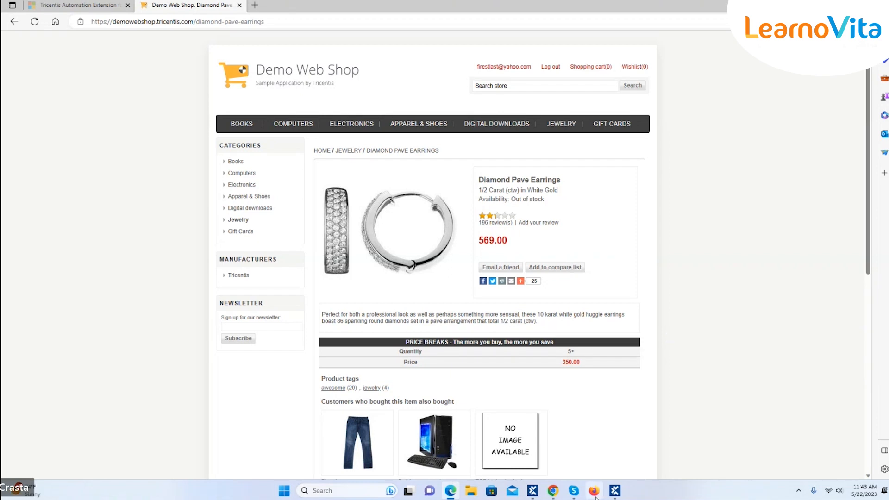
{"action": "mouse_move", "coordinate": [614, 492]}
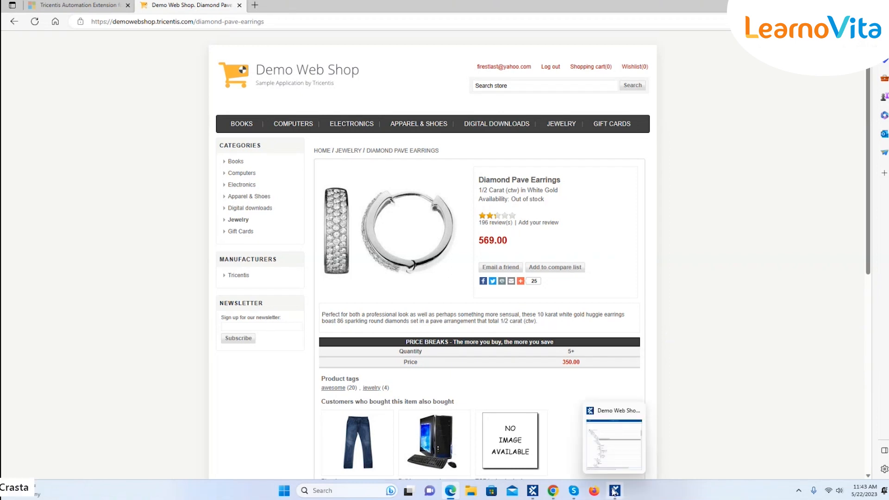
Return to the shop's home page, switch to XScan and scan the selected Demo Web Shop window
{"action": "left_click", "coordinate": [308, 72]}
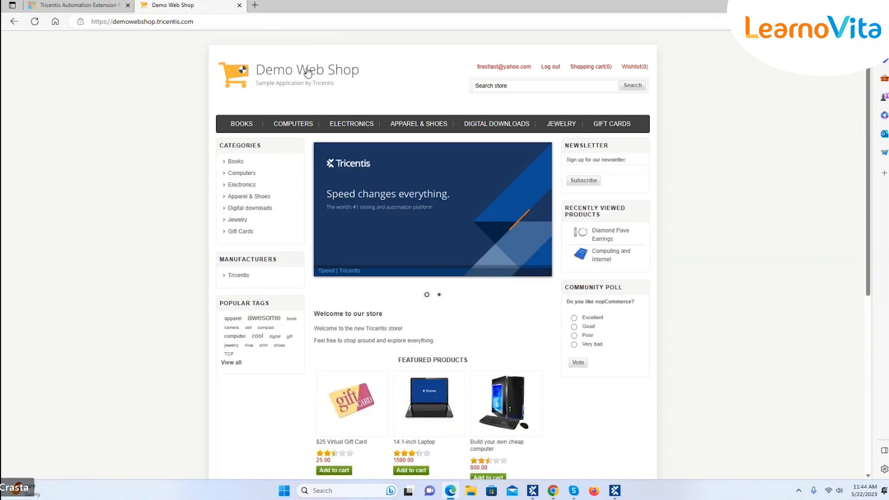
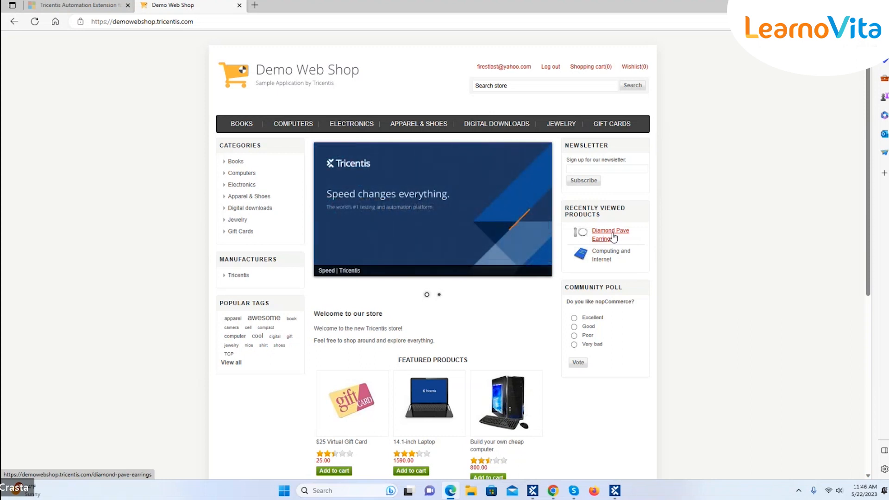
{"action": "left_click", "coordinate": [615, 491]}
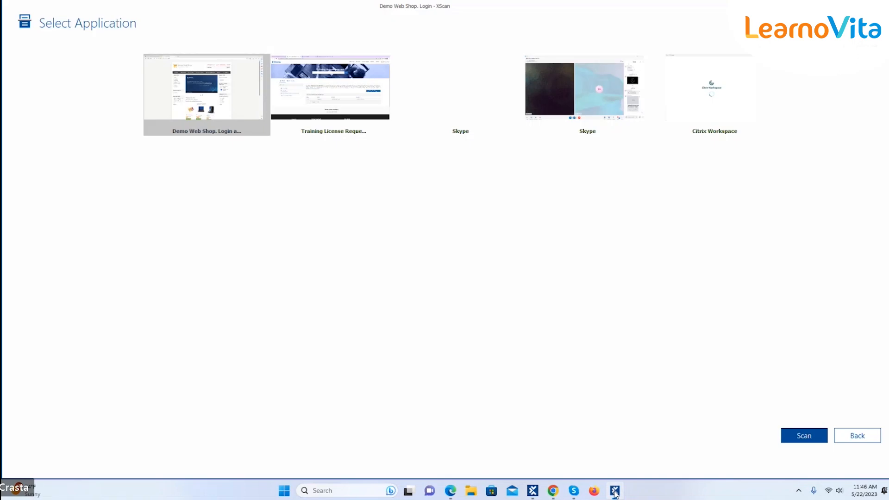
{"action": "left_click", "coordinate": [801, 440]}
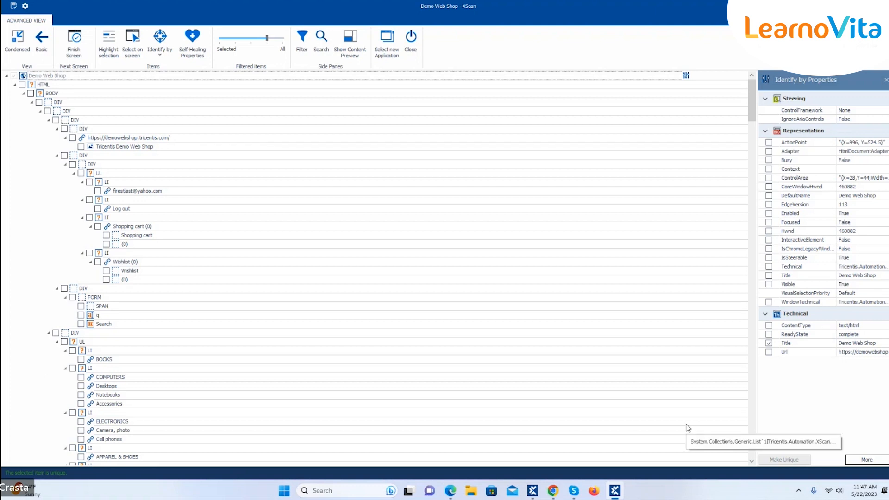
Use Select on screen to pick the home page's BODY element, widening the Identify by Properties pane
{"action": "left_click", "coordinate": [133, 52]}
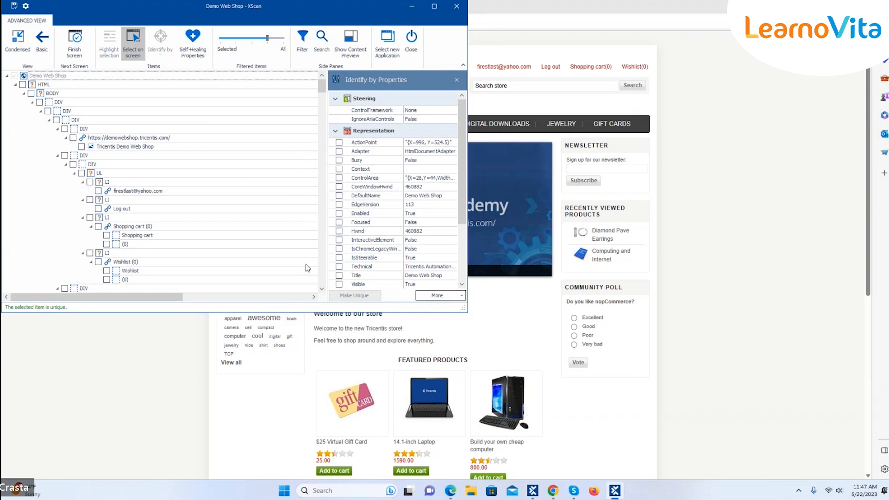
{"action": "left_click_drag", "start_coordinate": [328, 253], "coordinate": [236, 254]}
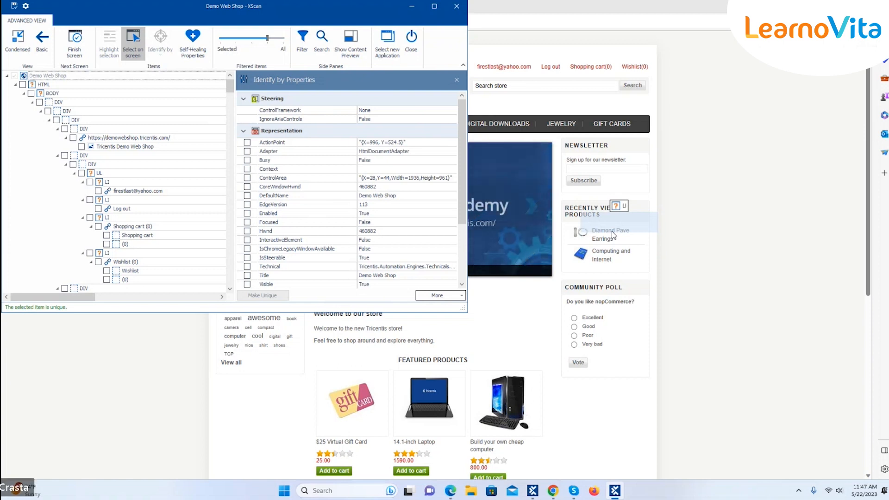
{"action": "left_click", "coordinate": [672, 224]}
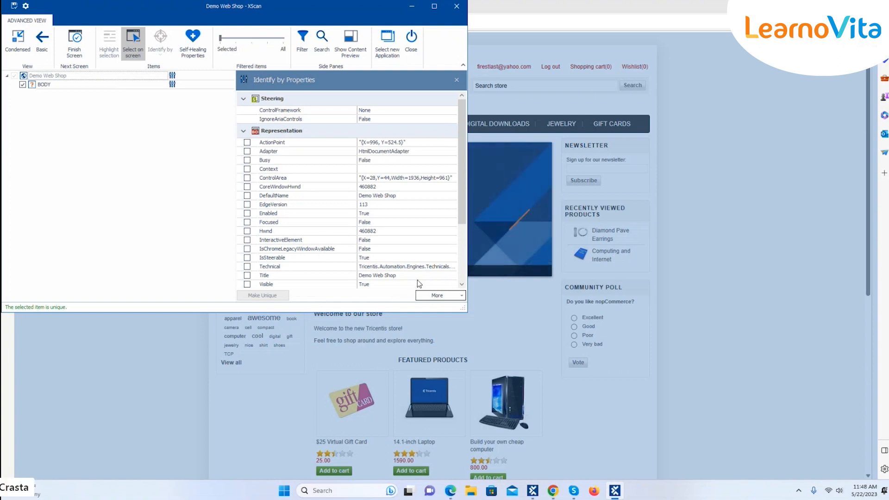
Close XScan without saving the module and maximize the Demo Web Shop browser window
{"action": "left_click", "coordinate": [457, 9]}
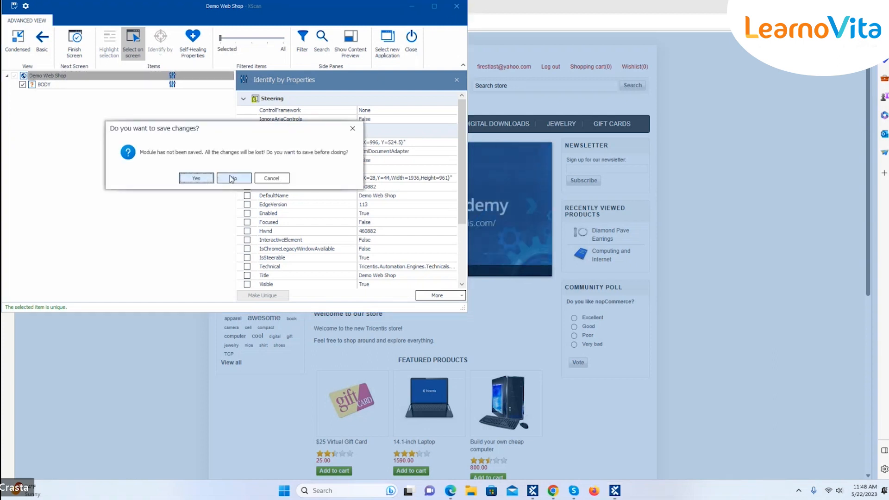
{"action": "left_click", "coordinate": [234, 179]}
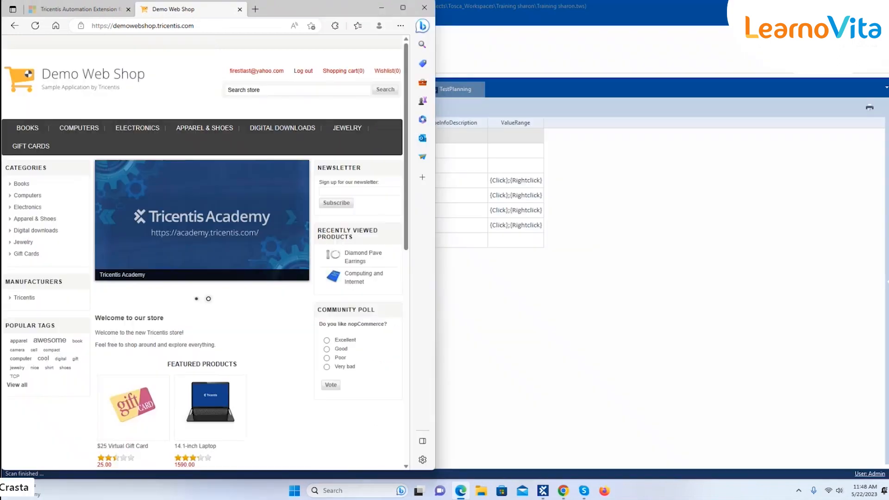
{"action": "left_click", "coordinate": [403, 8]}
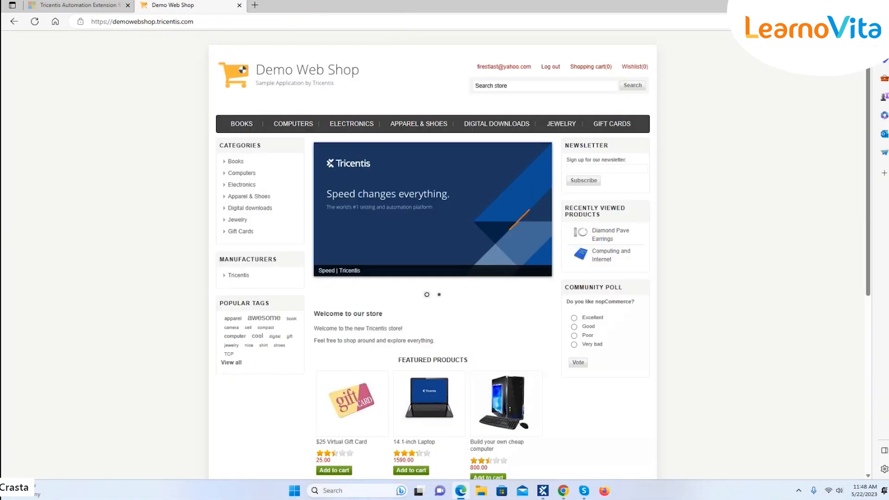
{"action": "left_click", "coordinate": [863, 21]}
{"action": "left_click", "coordinate": [761, 425]}
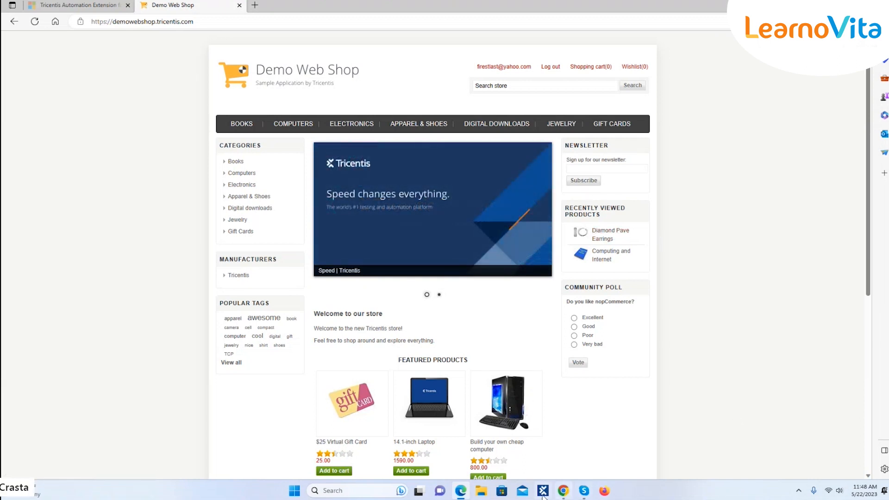
Switch to Tosca Commander and run an application scan on the Demo Web Shop window
{"action": "mouse_move", "coordinate": [544, 494]}
{"action": "left_click", "coordinate": [542, 449]}
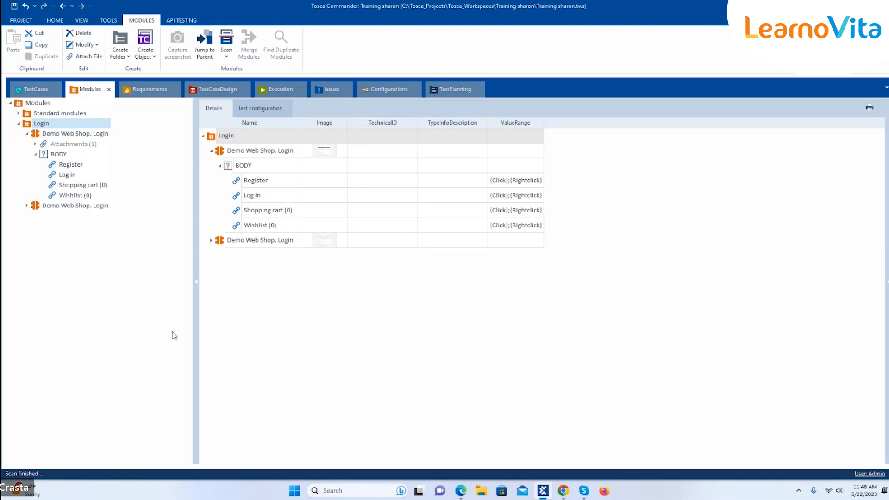
{"action": "left_click", "coordinate": [227, 57]}
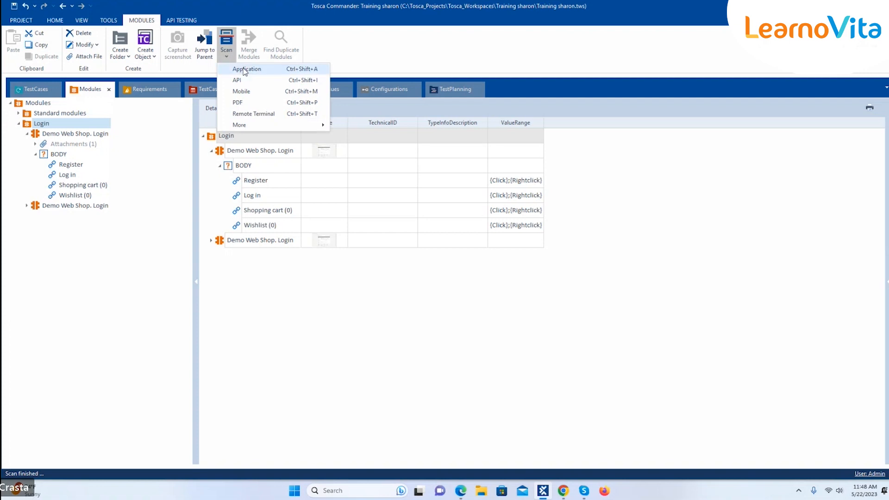
{"action": "left_click", "coordinate": [244, 69]}
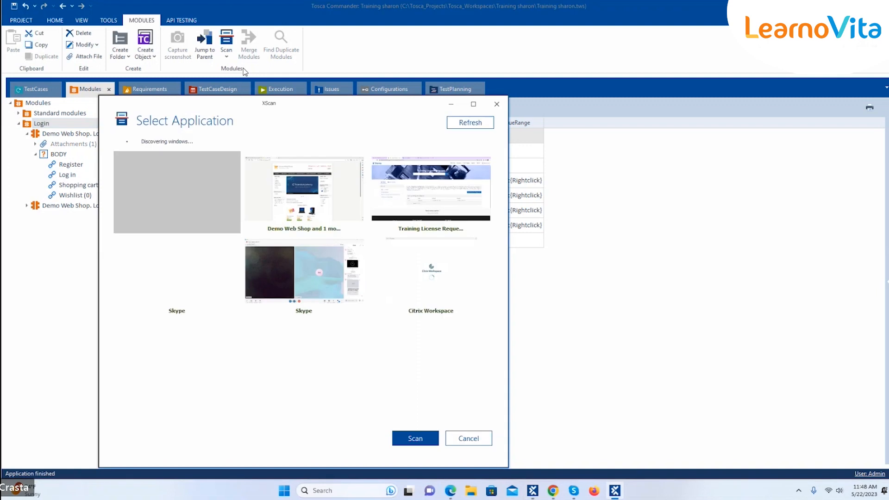
{"action": "left_click", "coordinate": [328, 201]}
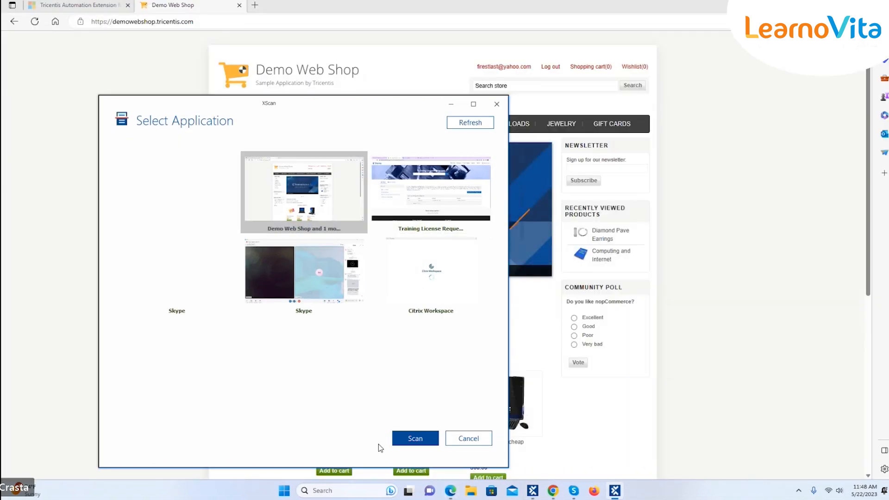
{"action": "left_click", "coordinate": [409, 439]}
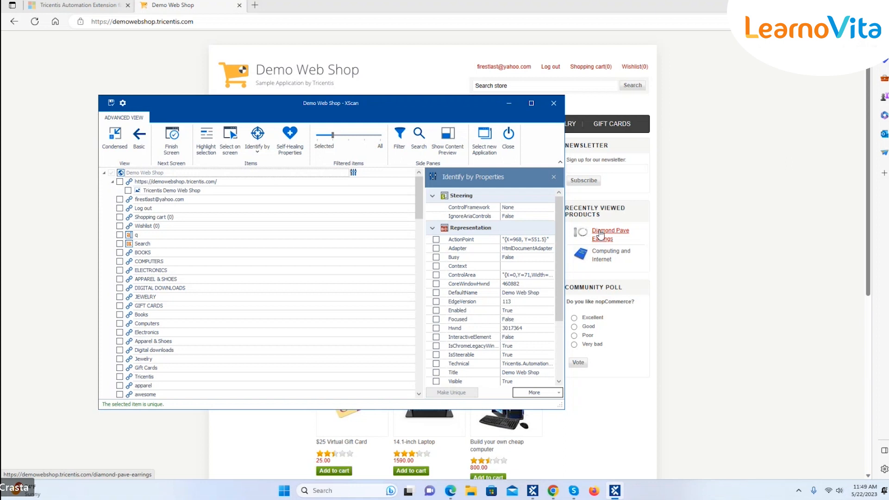
Use Select on screen to pick the Diamond Pave Earrings link under Recently Viewed Products, and end the on-screen selection
{"action": "left_click", "coordinate": [230, 141]}
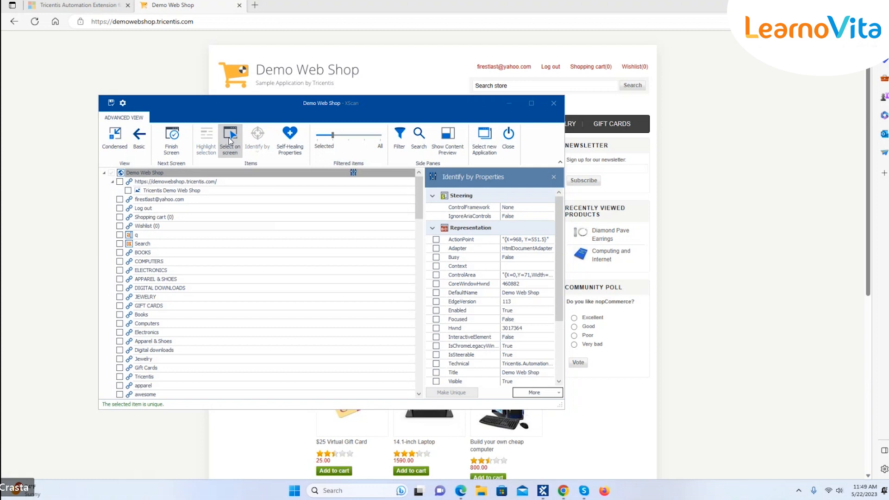
{"action": "left_click", "coordinate": [599, 232]}
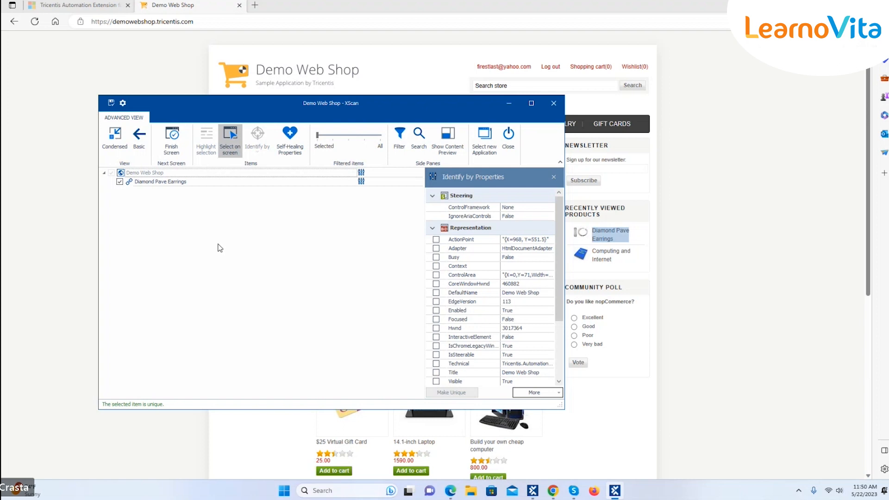
{"action": "left_click", "coordinate": [233, 142]}
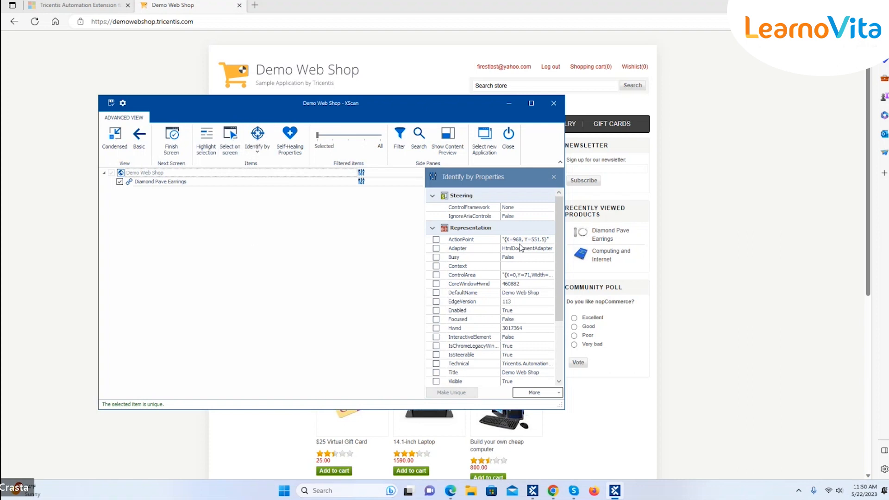
Remove InnerText and Tag from the identifying properties of the Diamond Pave Earrings link
{"action": "left_click", "coordinate": [174, 181]}
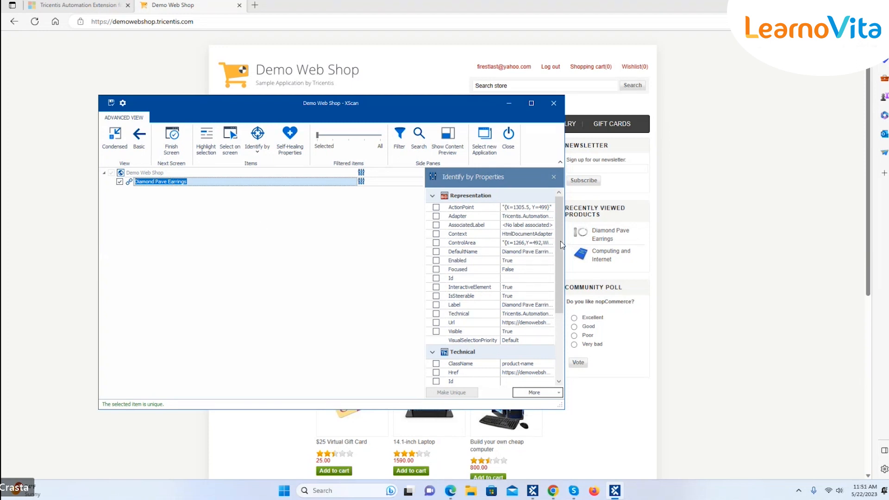
{"action": "left_click_drag", "start_coordinate": [560, 246], "coordinate": [561, 305]}
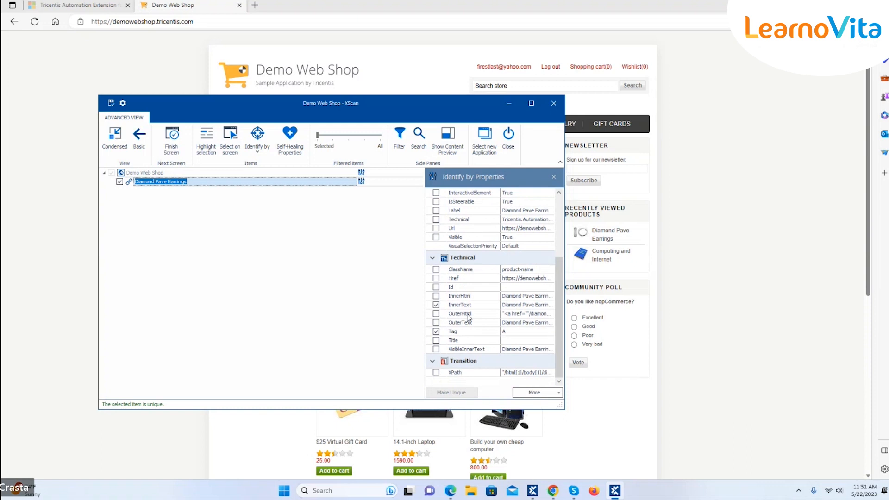
{"action": "left_click", "coordinate": [437, 306]}
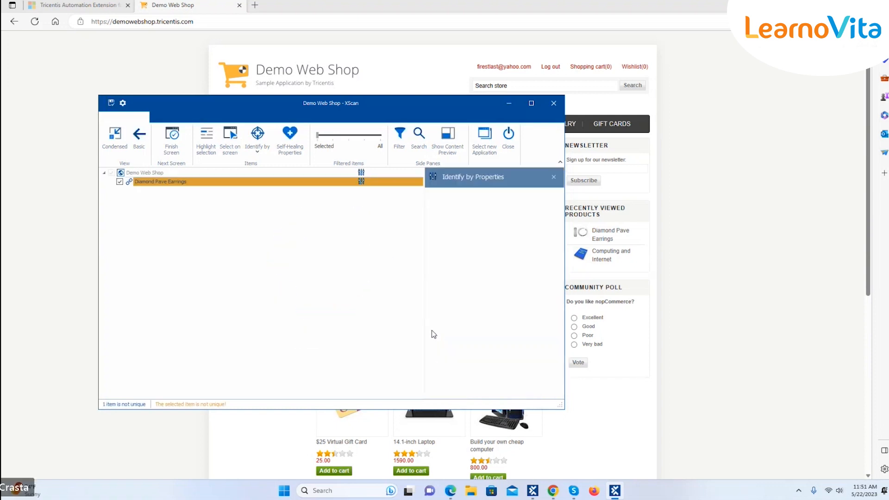
{"action": "left_click", "coordinate": [435, 331]}
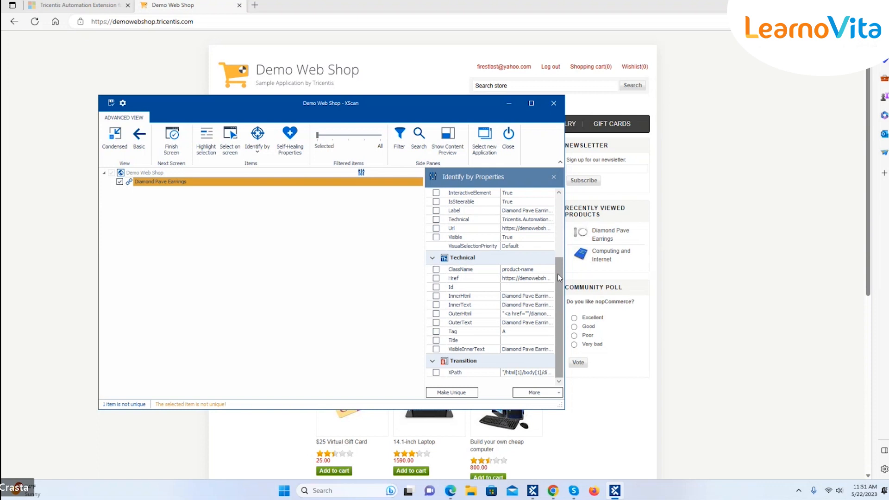
{"action": "left_click_drag", "start_coordinate": [557, 274], "coordinate": [569, 215]}
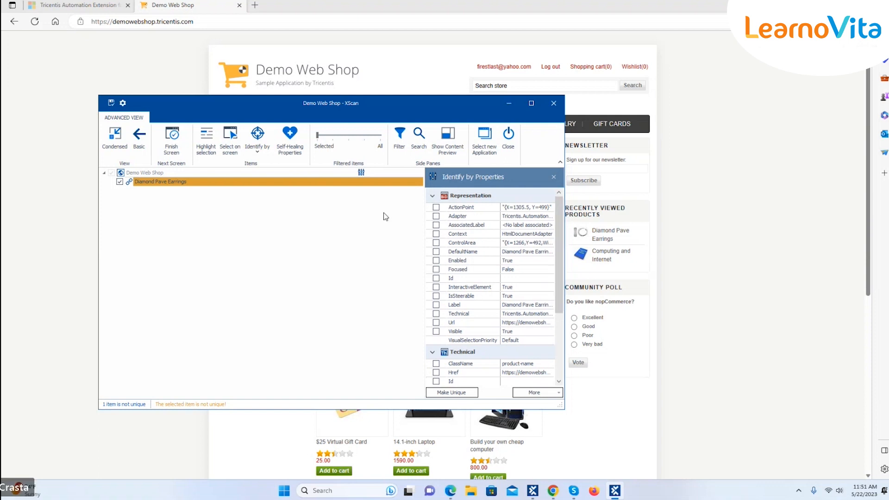
Identify the Diamond Pave Earrings link by its index instead
{"action": "left_click", "coordinate": [259, 144]}
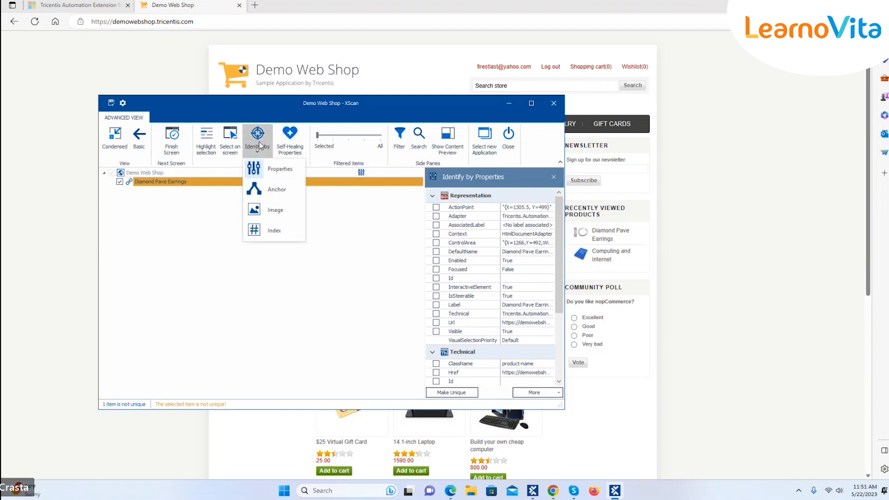
{"action": "left_click", "coordinate": [273, 231]}
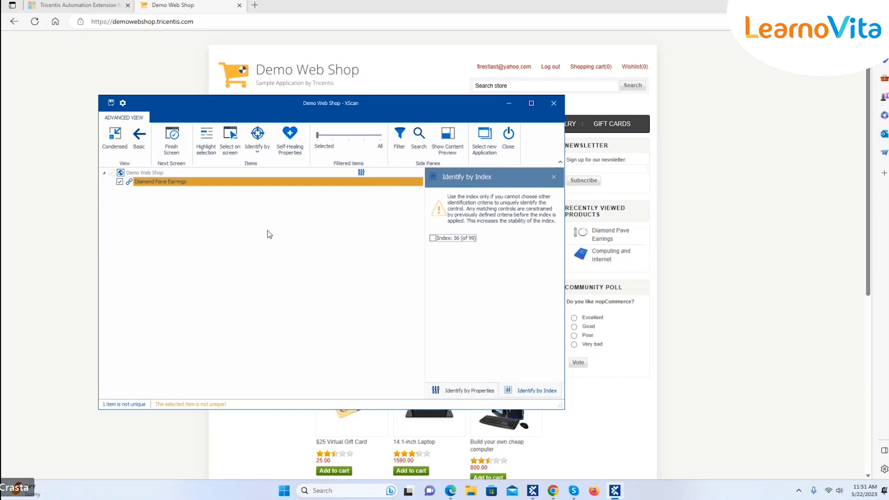
{"action": "left_click", "coordinate": [433, 238]}
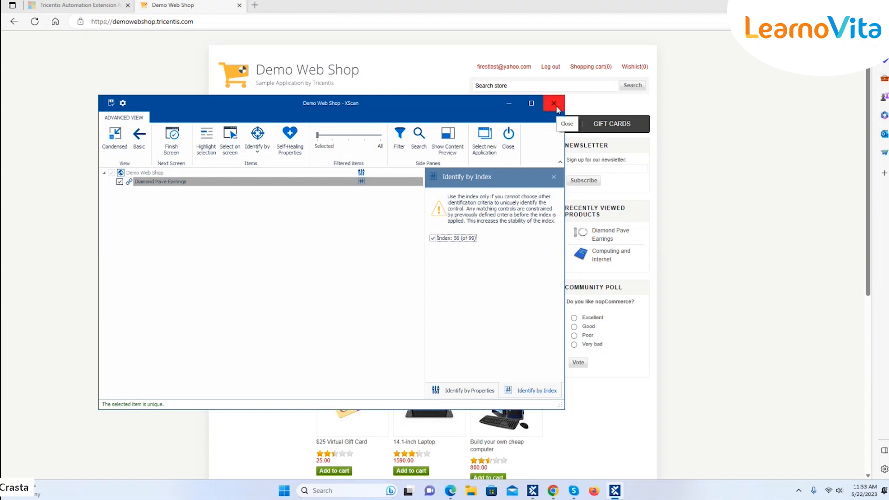
Save the scanned Demo Web Shop module and close XScan
{"action": "left_click", "coordinate": [111, 103]}
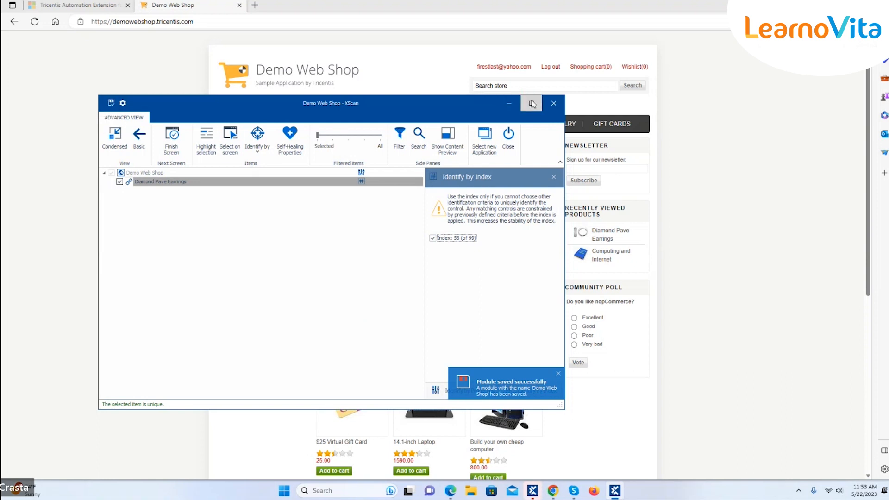
{"action": "left_click", "coordinate": [508, 143]}
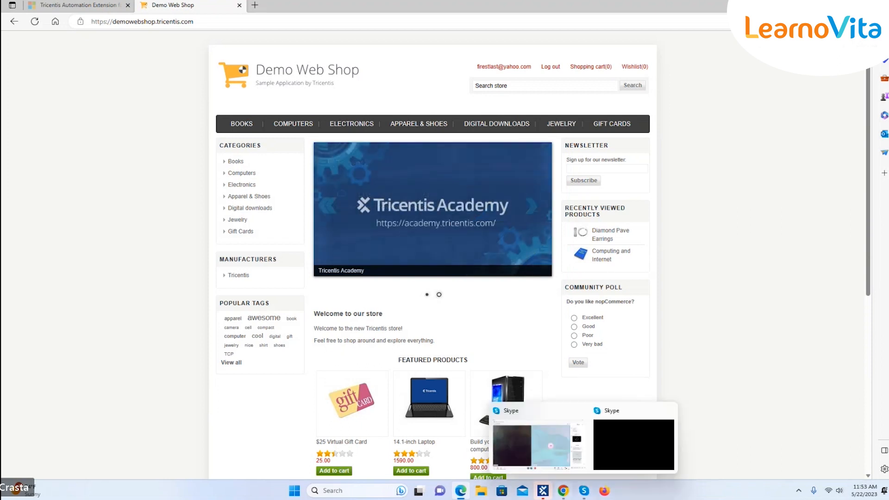
Switch to Tosca Commander and expand the Demo Web Shop module and the second Demo Web Shop. Login module in the Login folder
{"action": "left_click", "coordinate": [544, 490]}
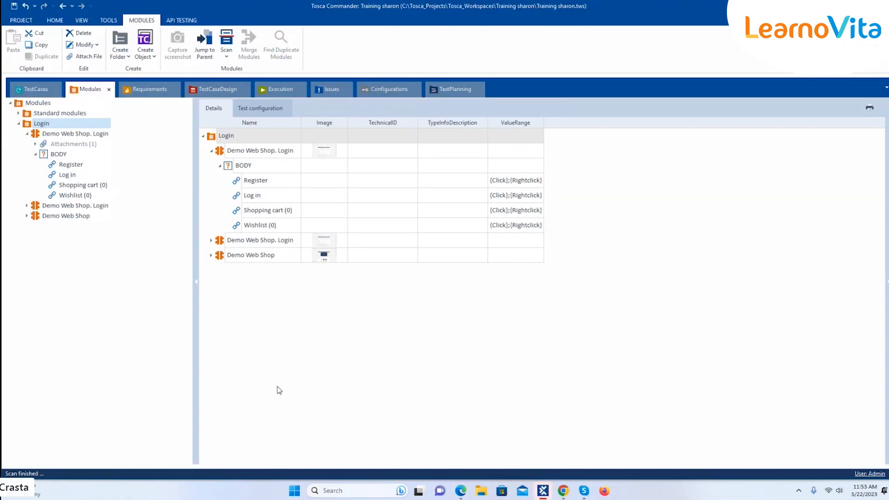
{"action": "left_click", "coordinate": [27, 215]}
{"action": "left_click", "coordinate": [27, 205]}
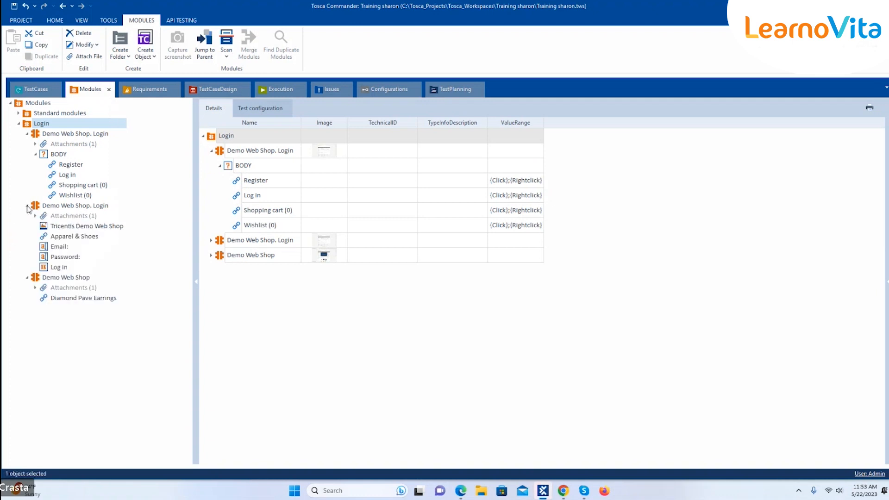